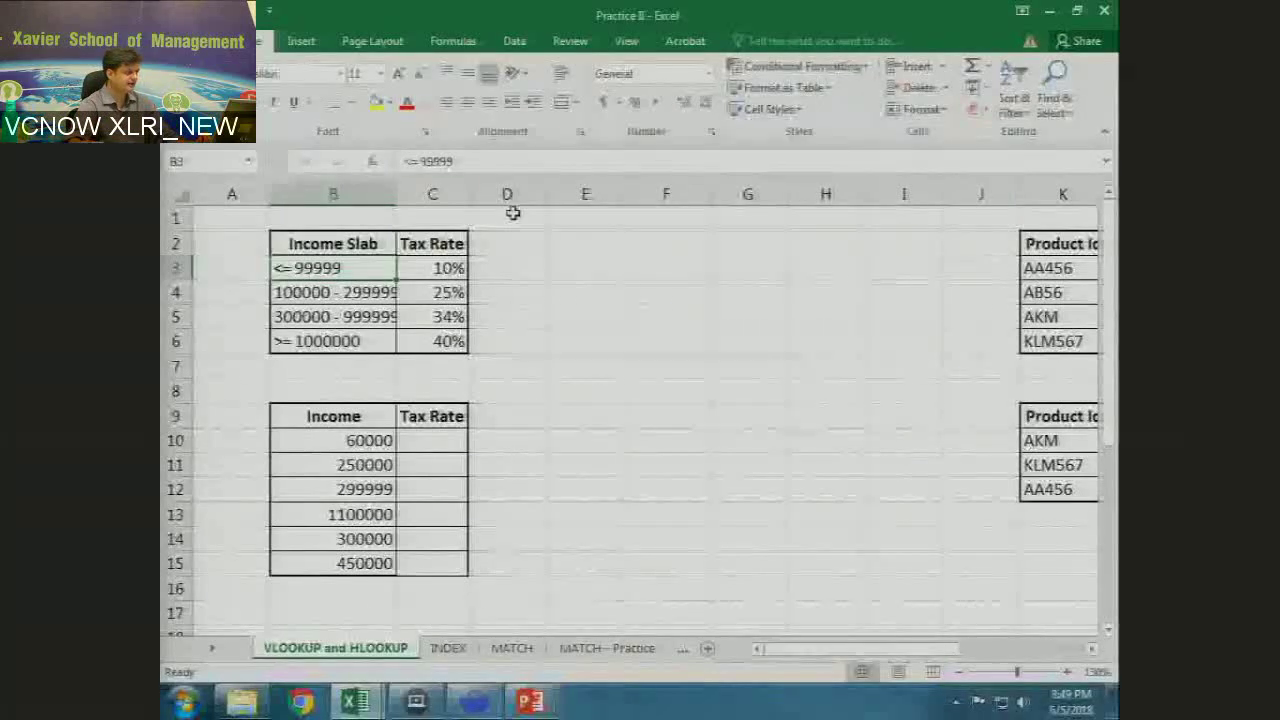
Step: Widen column B so the income slab ranges fit fully in their cells
{"action": "double_click", "coordinate": [397, 194]}
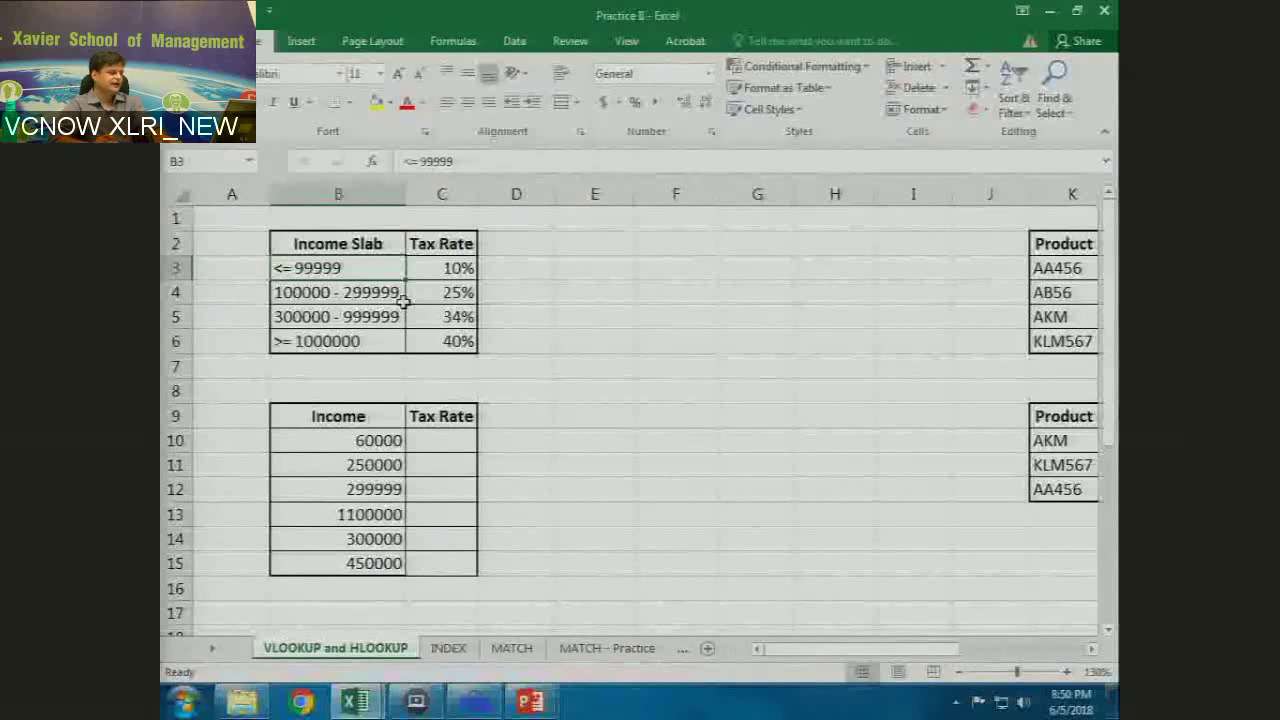
Step: Examine the first income in B10 and the empty Tax Rate cell beside it, against the income slab table
{"action": "key", "text": "Down"}
{"action": "key", "text": "Down"}
{"action": "key", "text": "Down"}
{"action": "key", "text": "Down"}
{"action": "key", "text": "Down"}
{"action": "key", "text": "Down"}
{"action": "key", "text": "Down"}
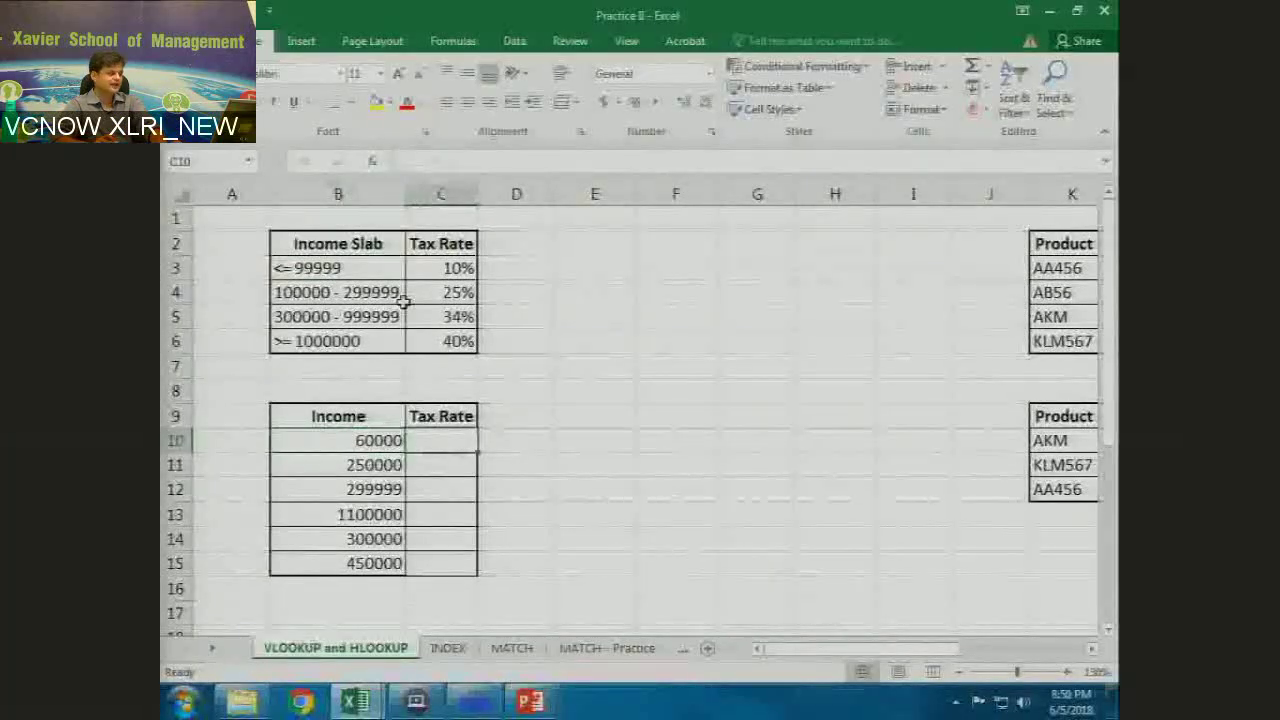
{"action": "key", "text": "Right"}
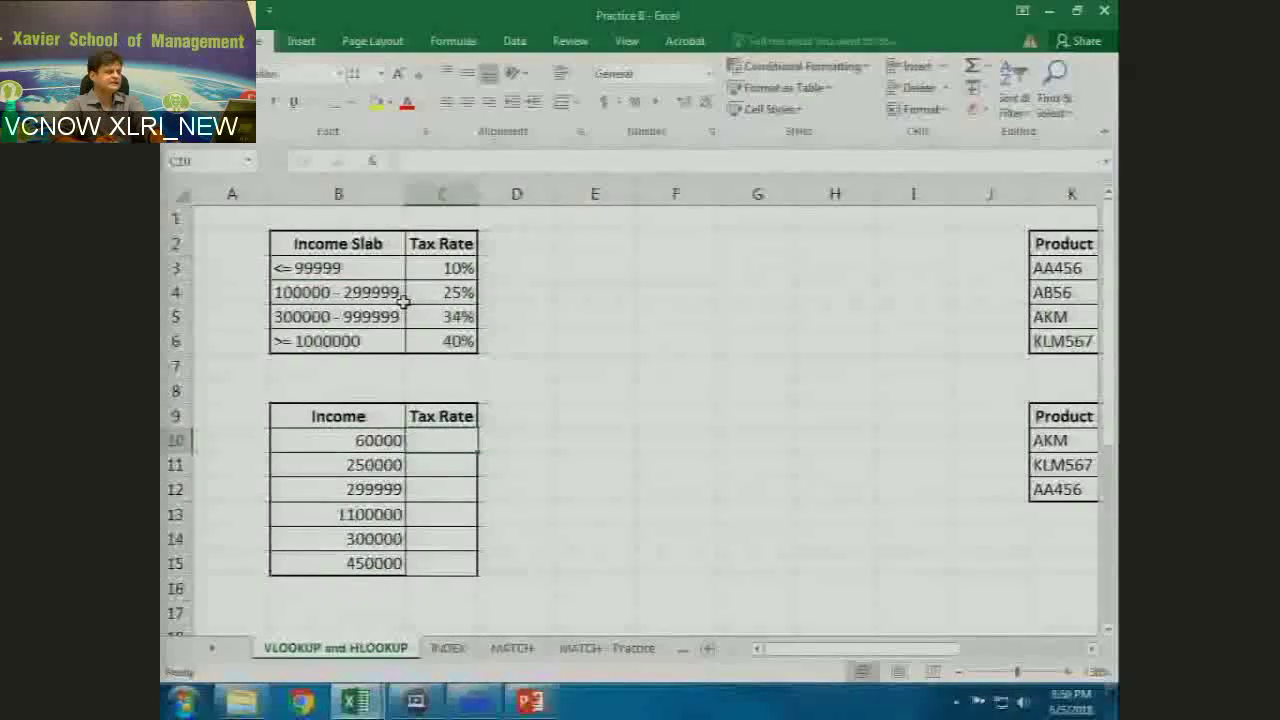
{"action": "key", "text": "Left"}
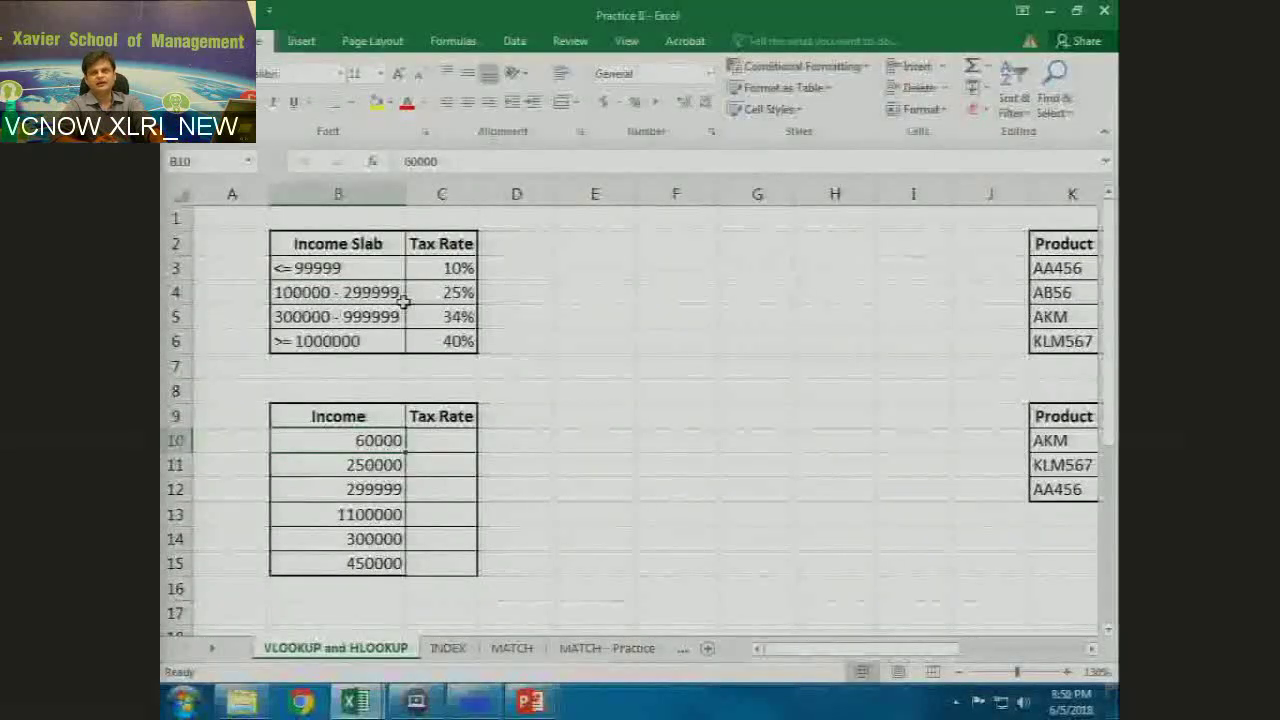
{"action": "key", "text": "Right"}
{"action": "key", "text": "Left"}
{"action": "key", "text": "Right"}
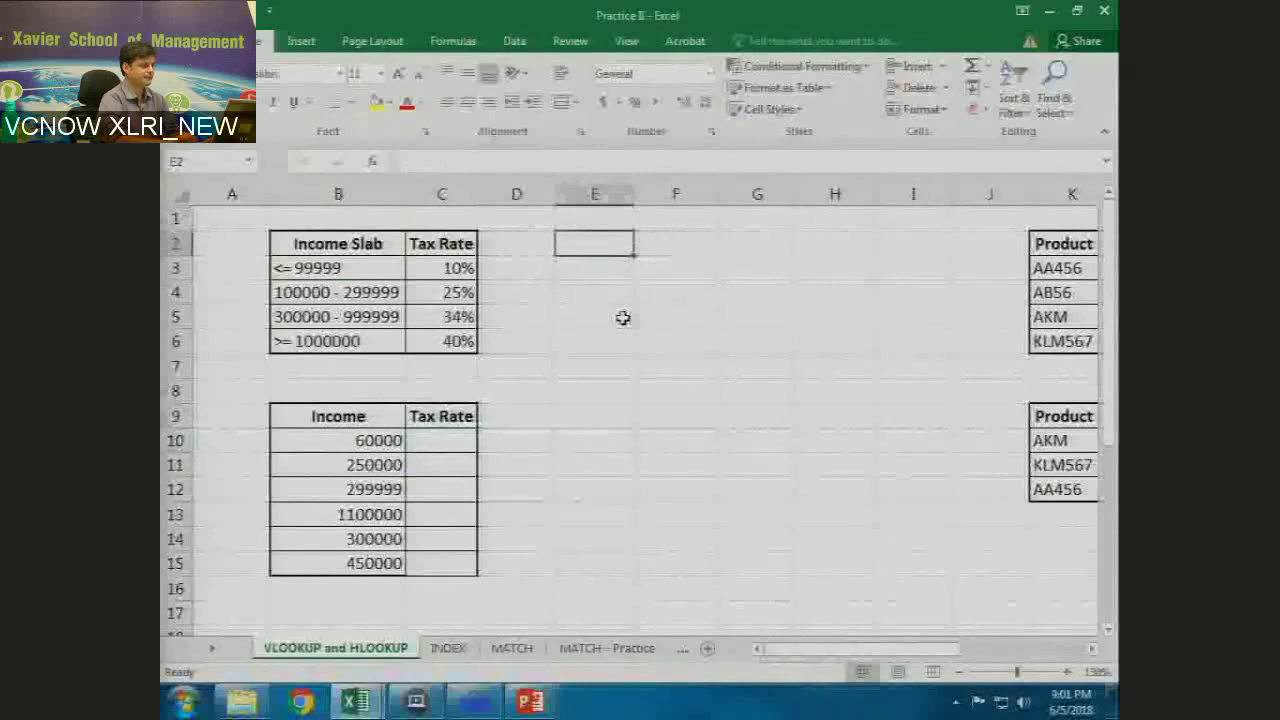
Step: Enter the headers Income in E2 and Tax Rate in F2 for a new lookup table
{"action": "type", "text": "Incoem"}
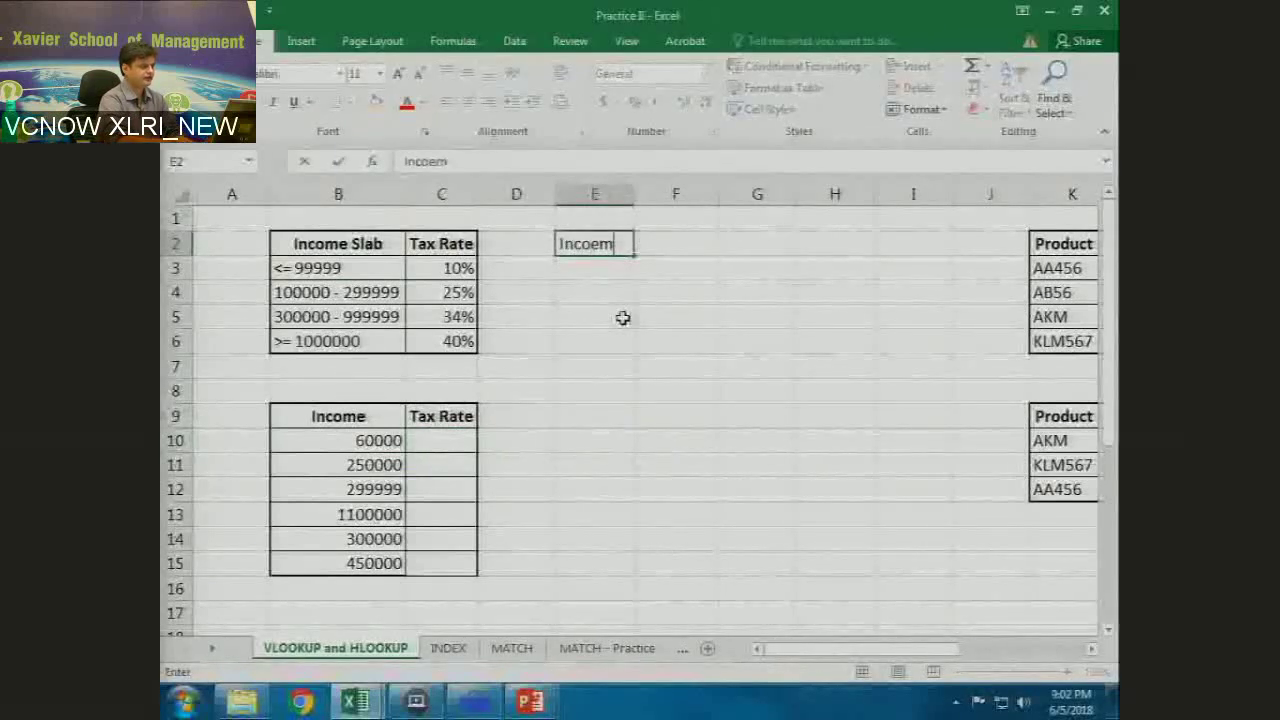
{"action": "key", "text": "Tab"}
{"action": "key", "text": "shift+Tab"}
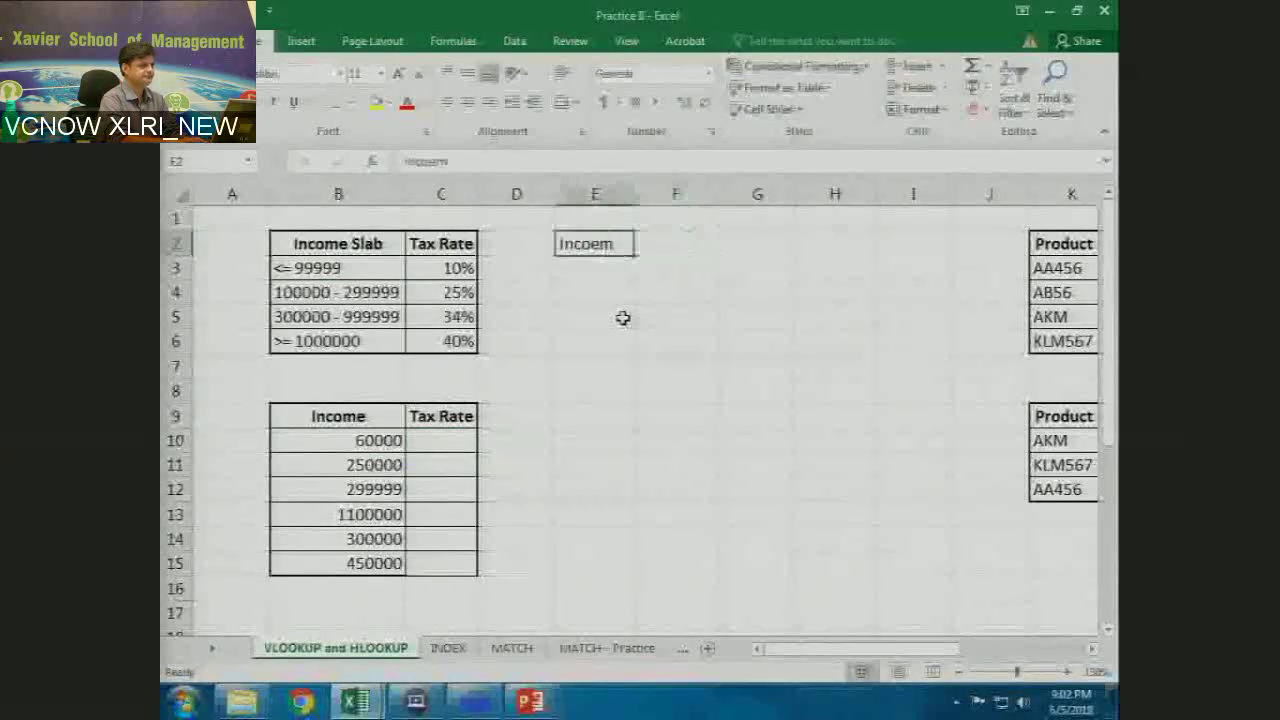
{"action": "type", "text": "Income"}
{"action": "key", "text": "Tab"}
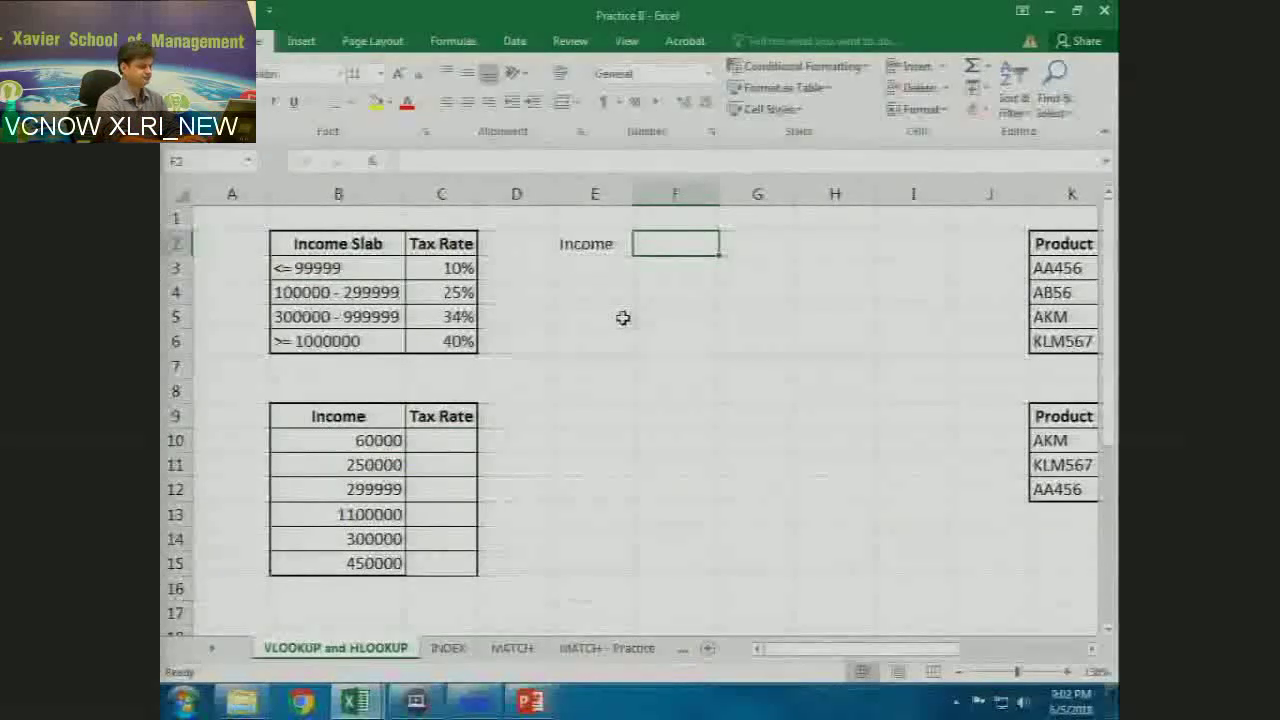
{"action": "type", "text": "Tax Rate"}
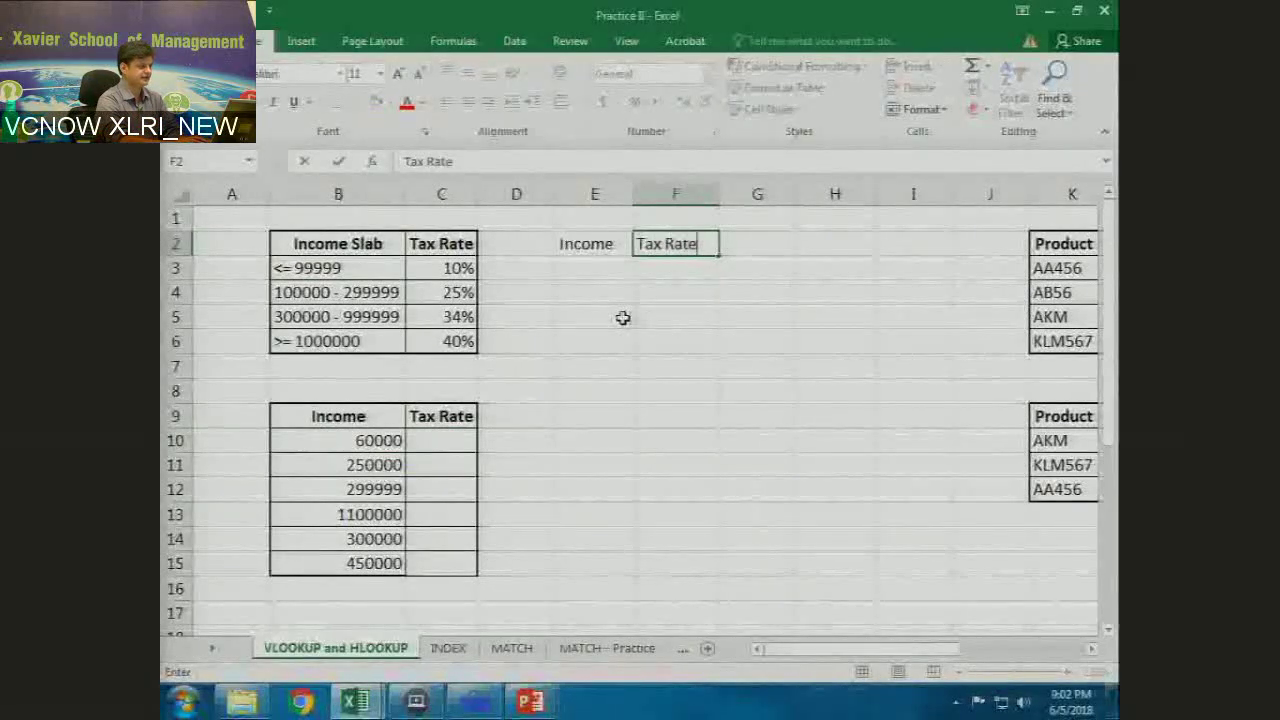
{"action": "key", "text": "Return"}
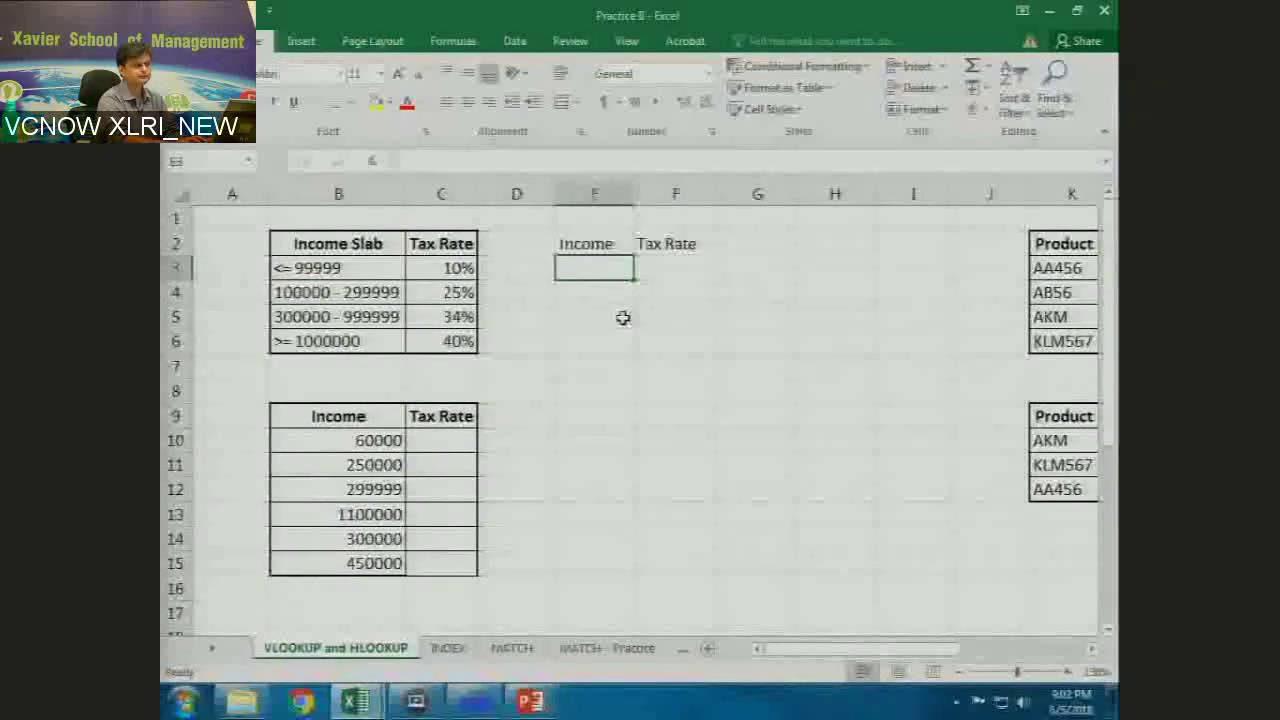
Step: Enter the slab lower limits 0, 100000, 300000 and 1000000 in E3:E6 under Income
{"action": "type", "text": "0"}
{"action": "key", "text": "Return"}
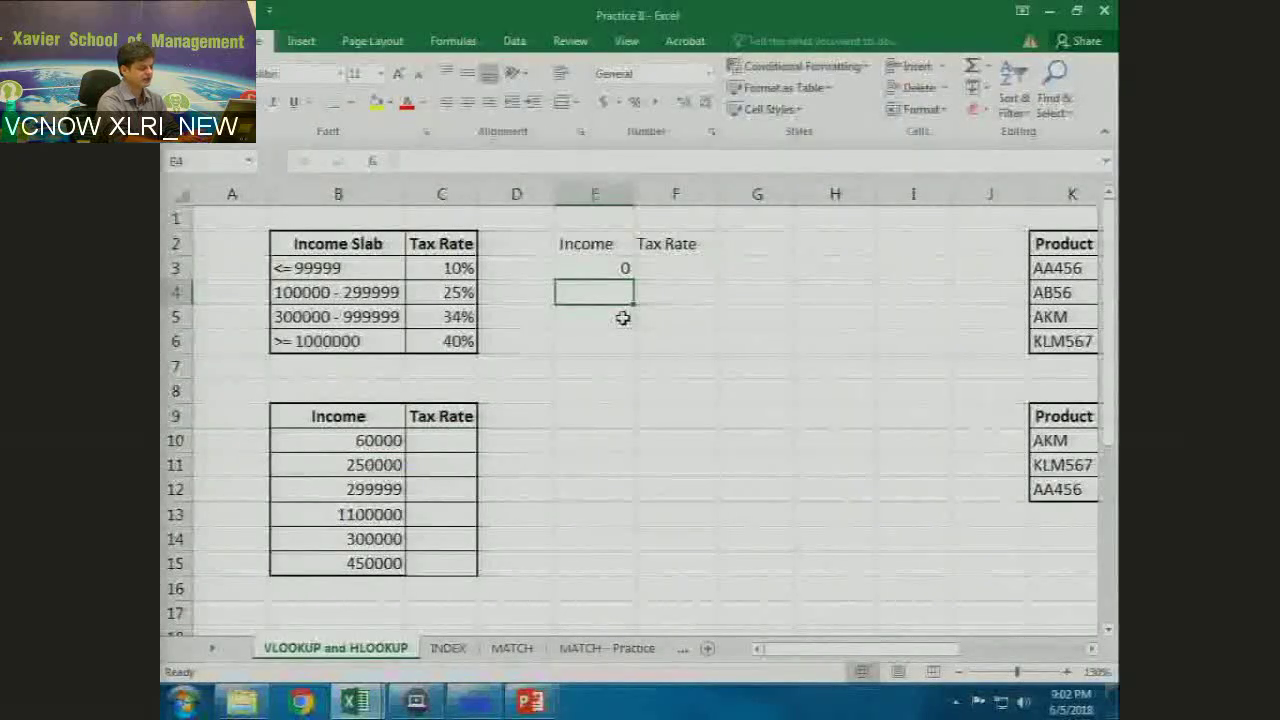
{"action": "type", "text": "100"}
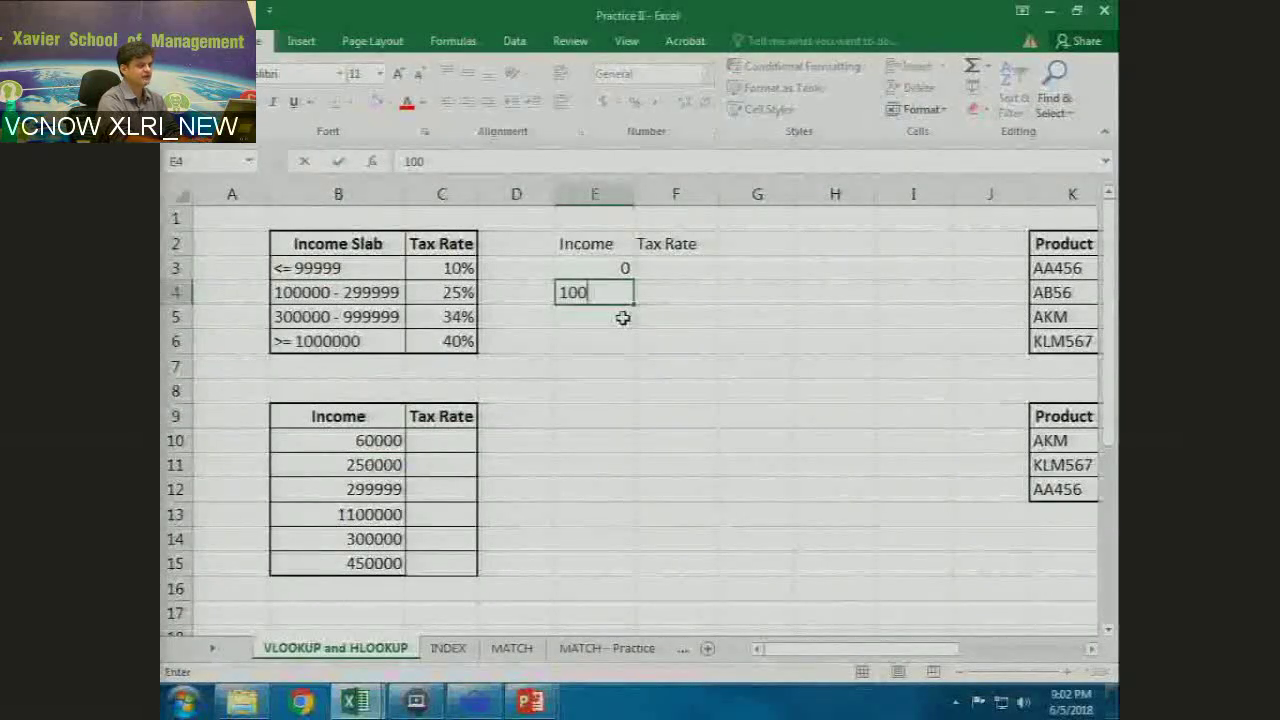
{"action": "type", "text": "0000"}
{"action": "key", "text": "Return"}
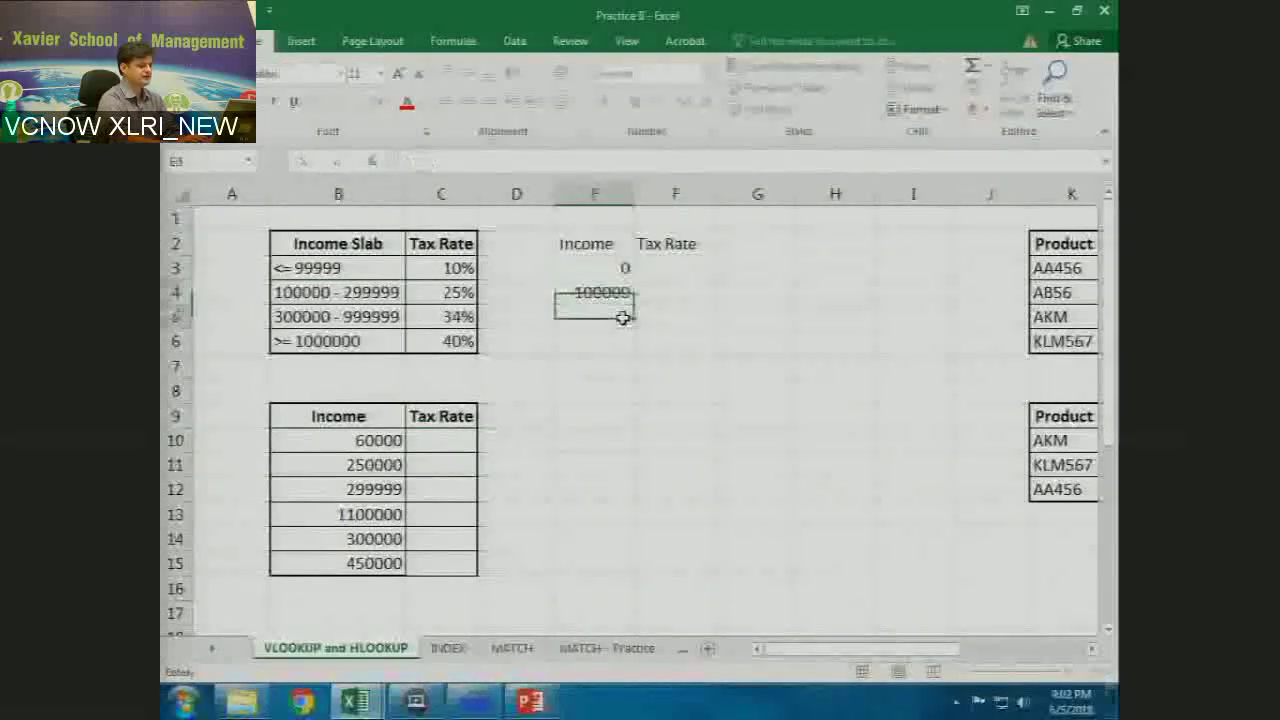
{"action": "type", "text": "300000"}
{"action": "key", "text": "Return"}
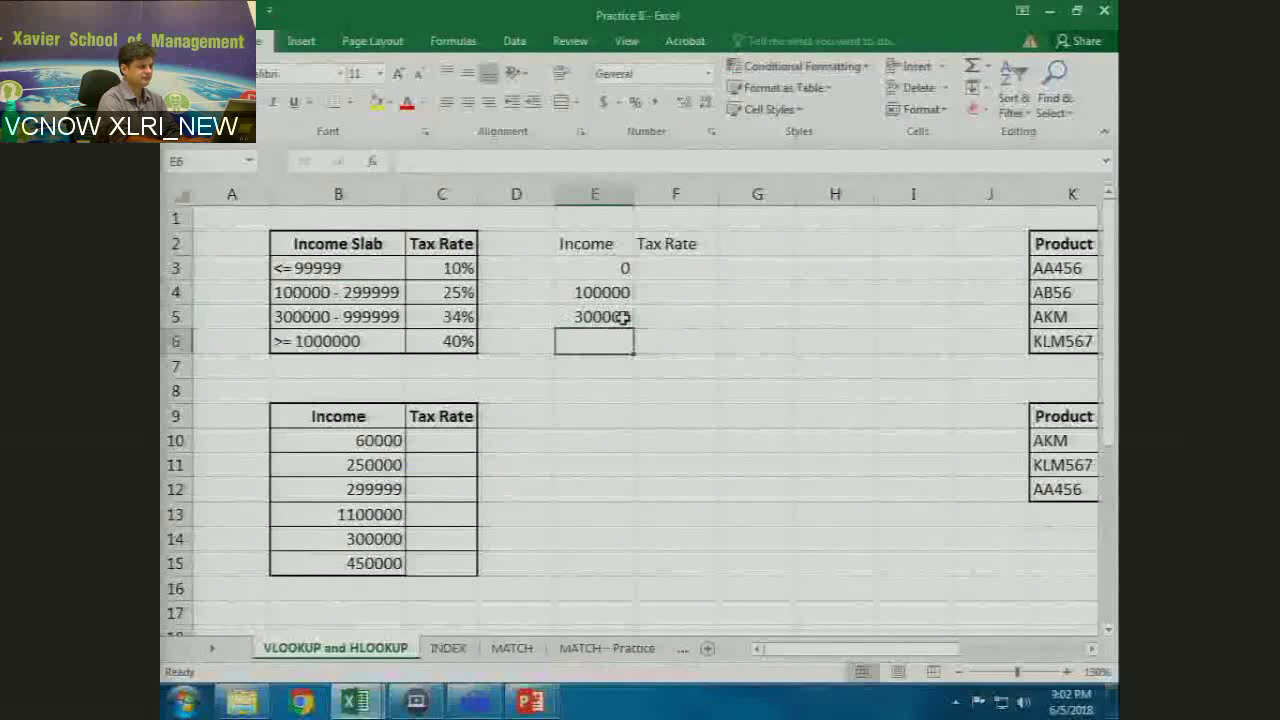
{"action": "type", "text": "1000000"}
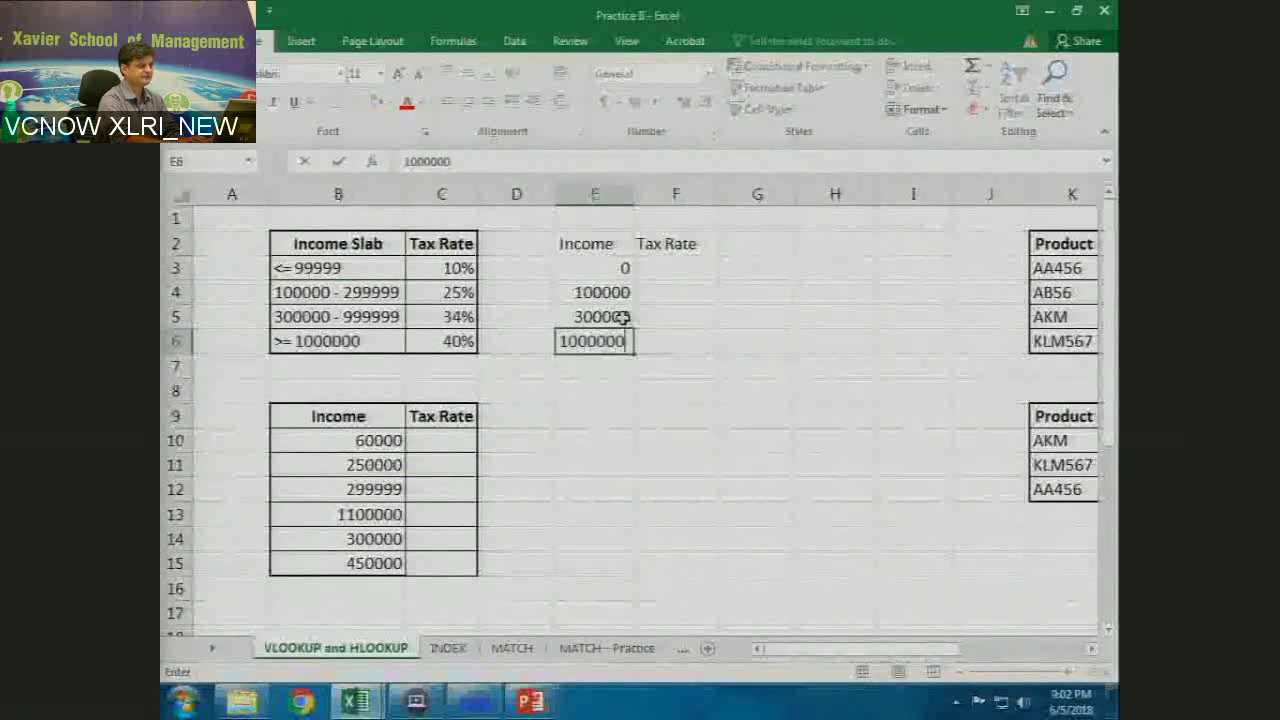
{"action": "key", "text": "Return"}
Step: Fill F3:F6 with the slab tax rates 10%, 25%, 34% and 40%, formatted like the original table
{"action": "key", "text": "Up"}
{"action": "key", "text": "Up"}
{"action": "key", "text": "Up"}
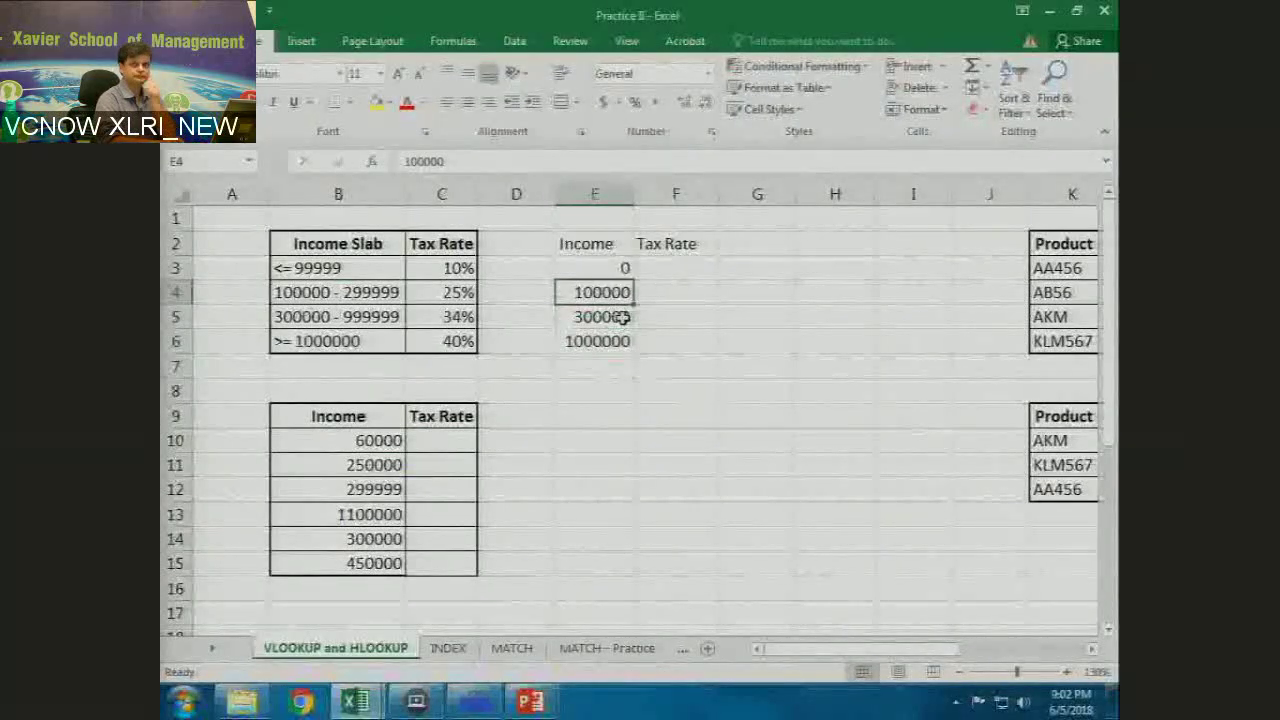
{"action": "key", "text": "Up"}
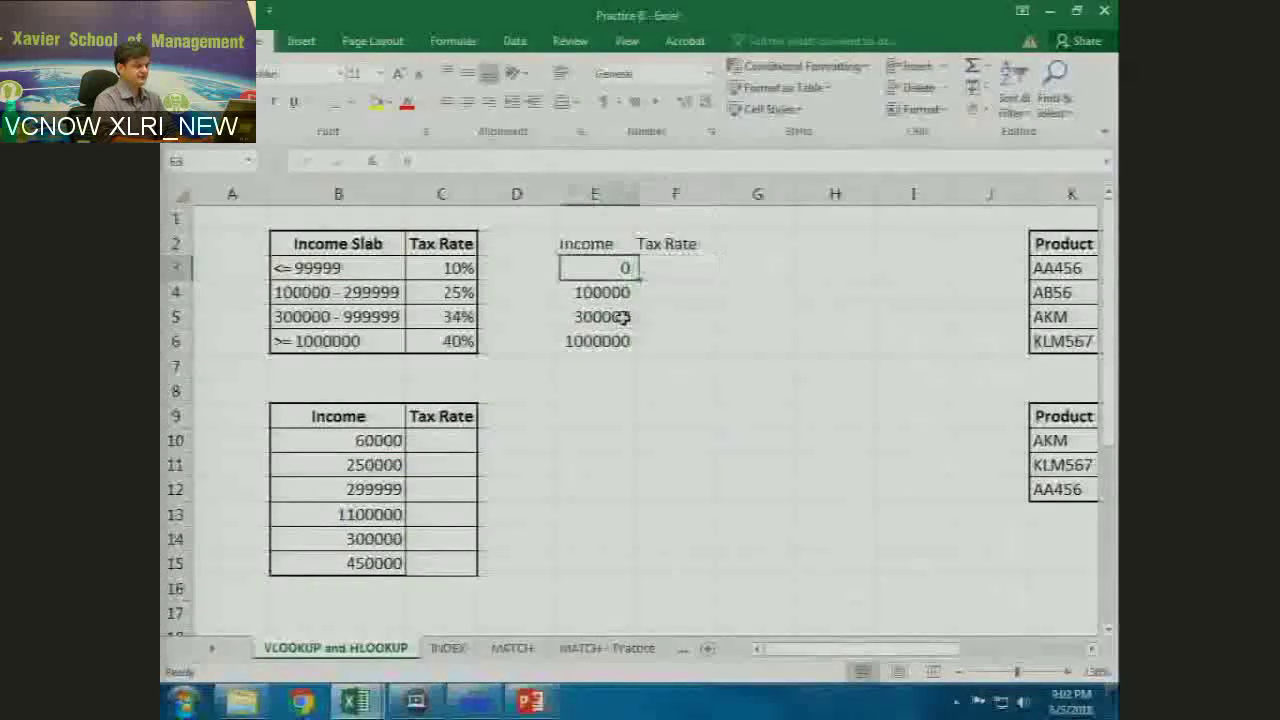
{"action": "key", "text": "Right"}
{"action": "type", "text": "10% 25% 34% 40%"}
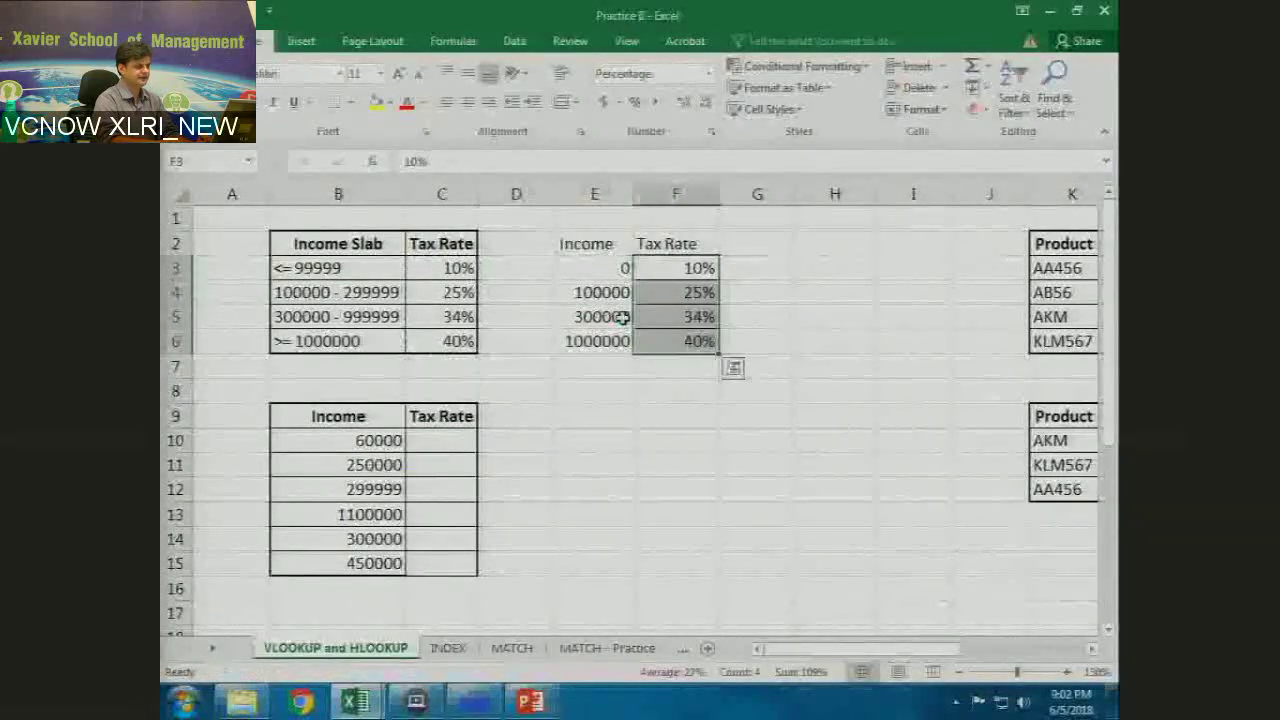
{"action": "key", "text": "Down"}
{"action": "key", "text": "Down"}
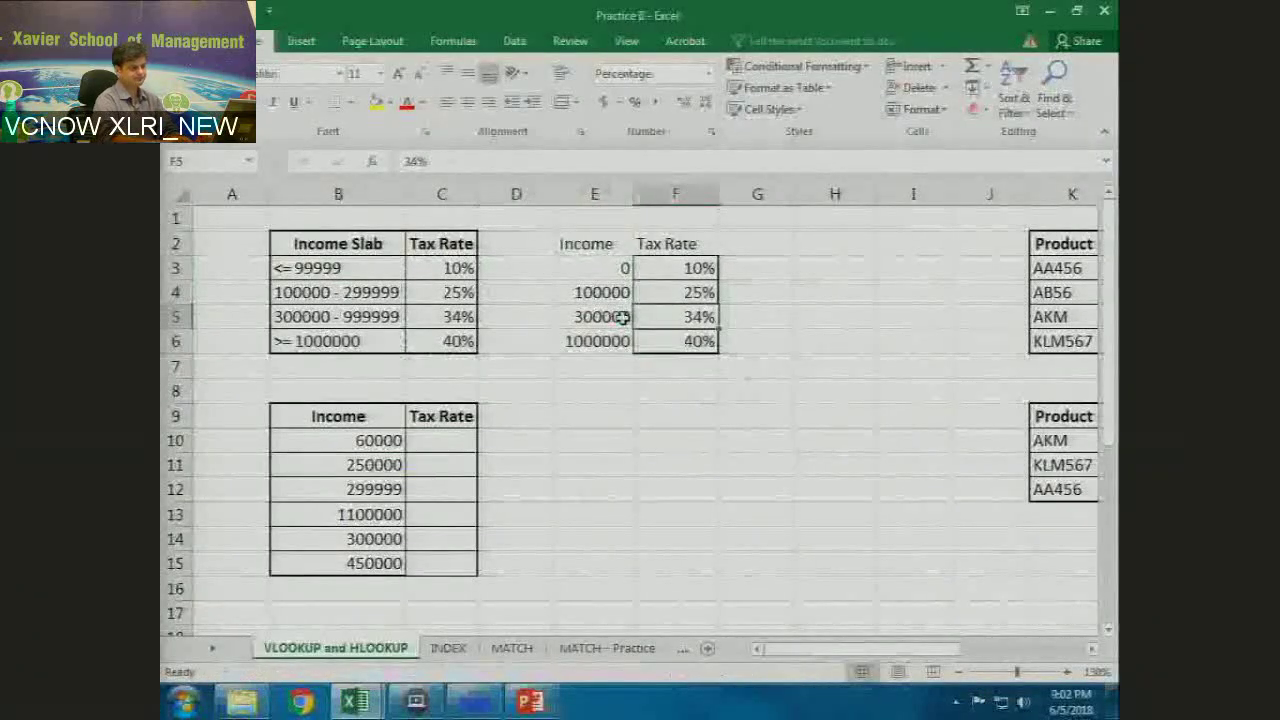
{"action": "key", "text": "Down"}
{"action": "key", "text": "Down"}
{"action": "key", "text": "Down"}
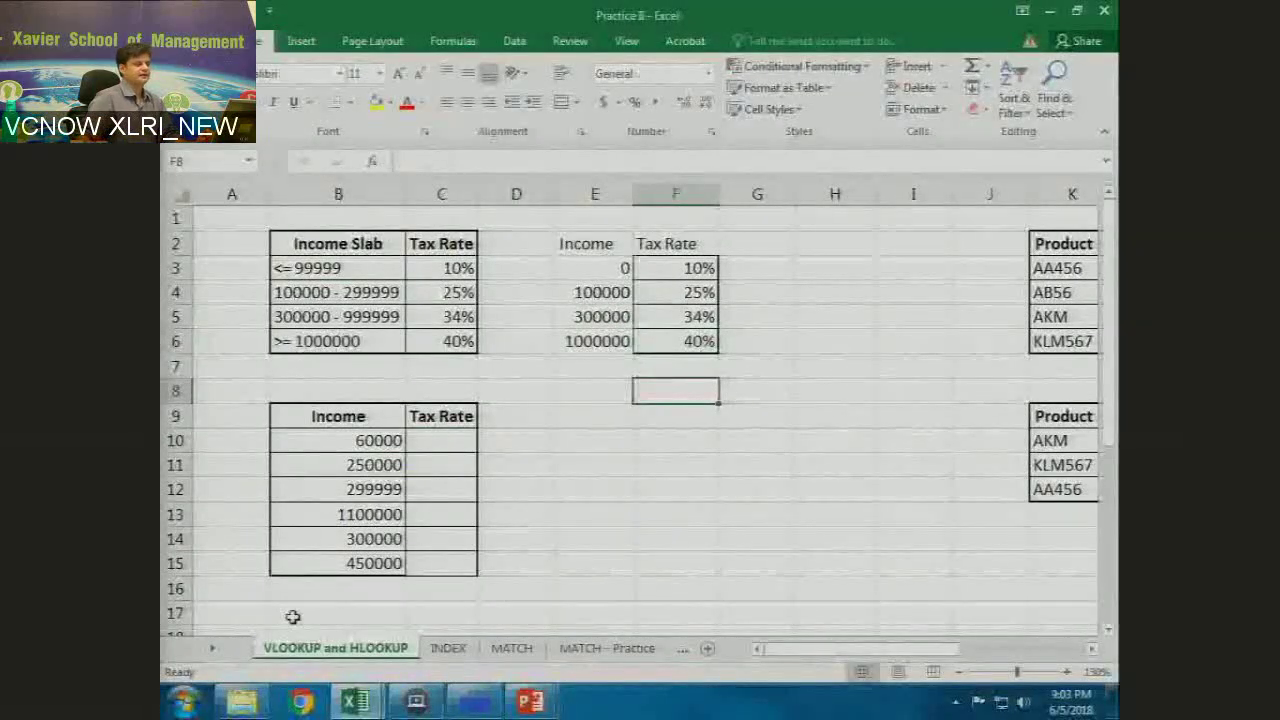
{"action": "key", "text": "Down"}
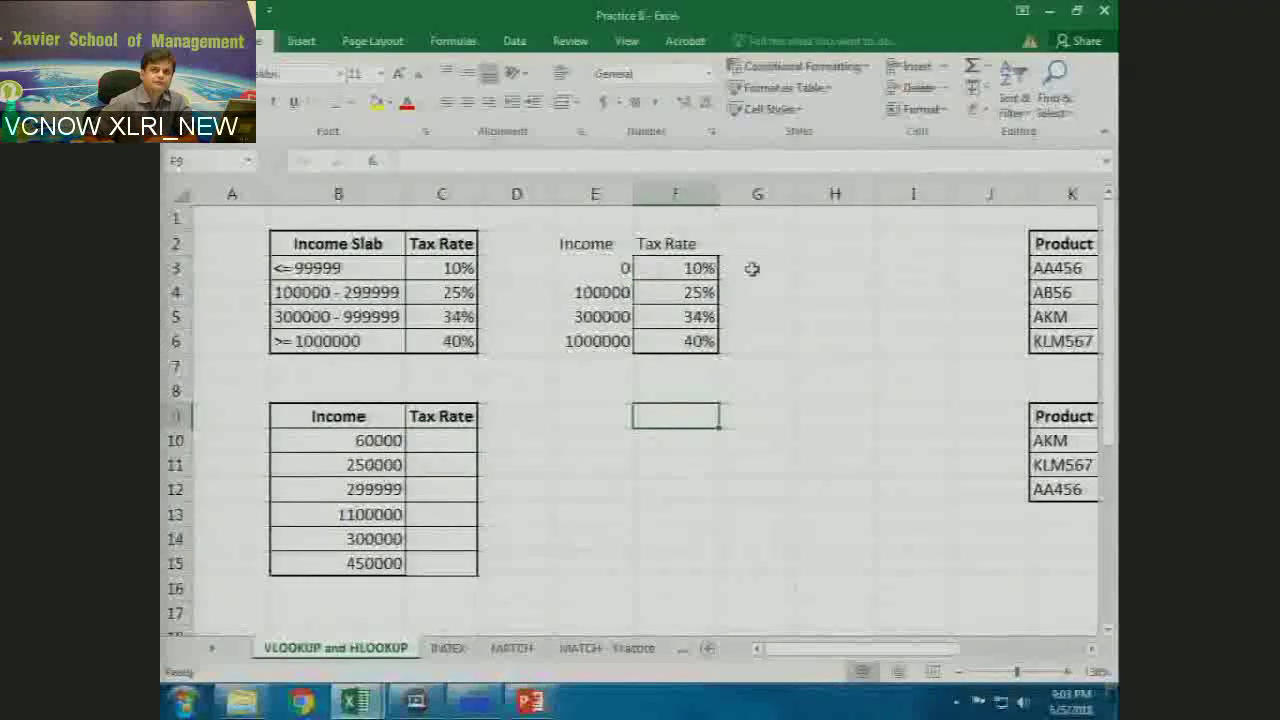
Step: Enter an example series of 100%, 200%, 300%, 400% and 500% in H3:H7
{"action": "left_click", "coordinate": [602, 266]}
{"action": "left_click", "coordinate": [813, 265]}
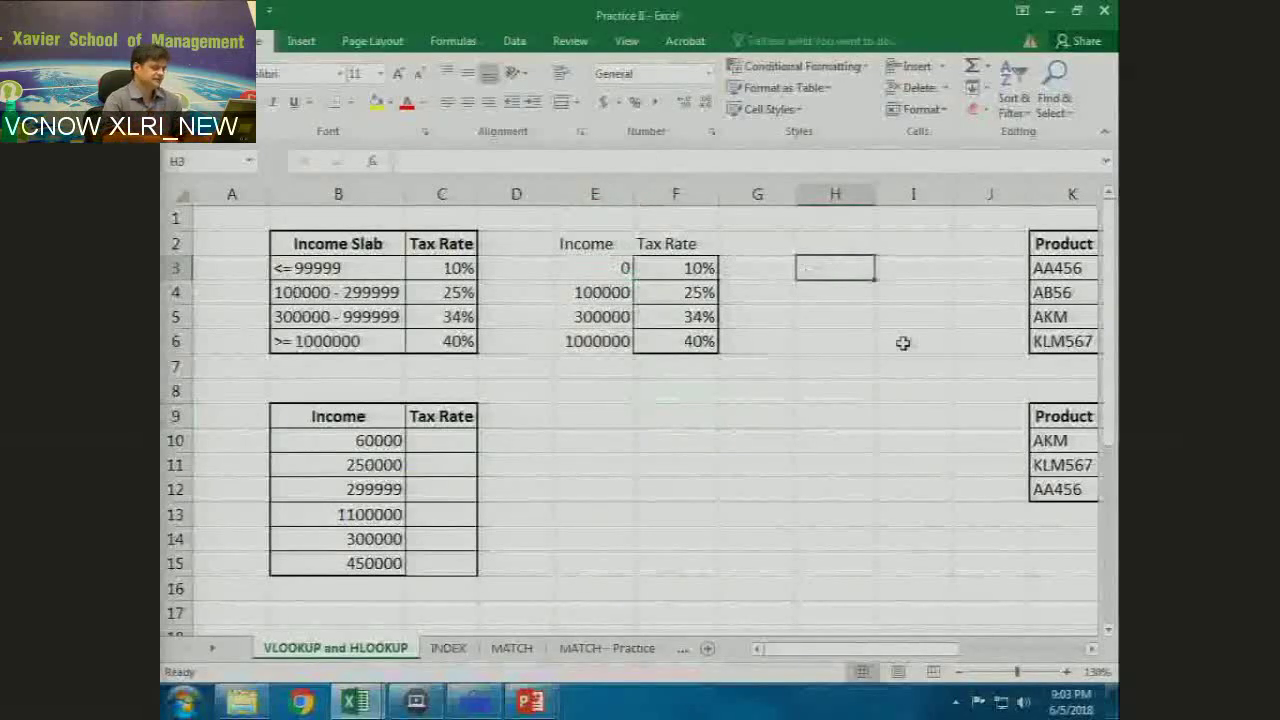
{"action": "type", "text": "100%"}
{"action": "key", "text": "Return"}
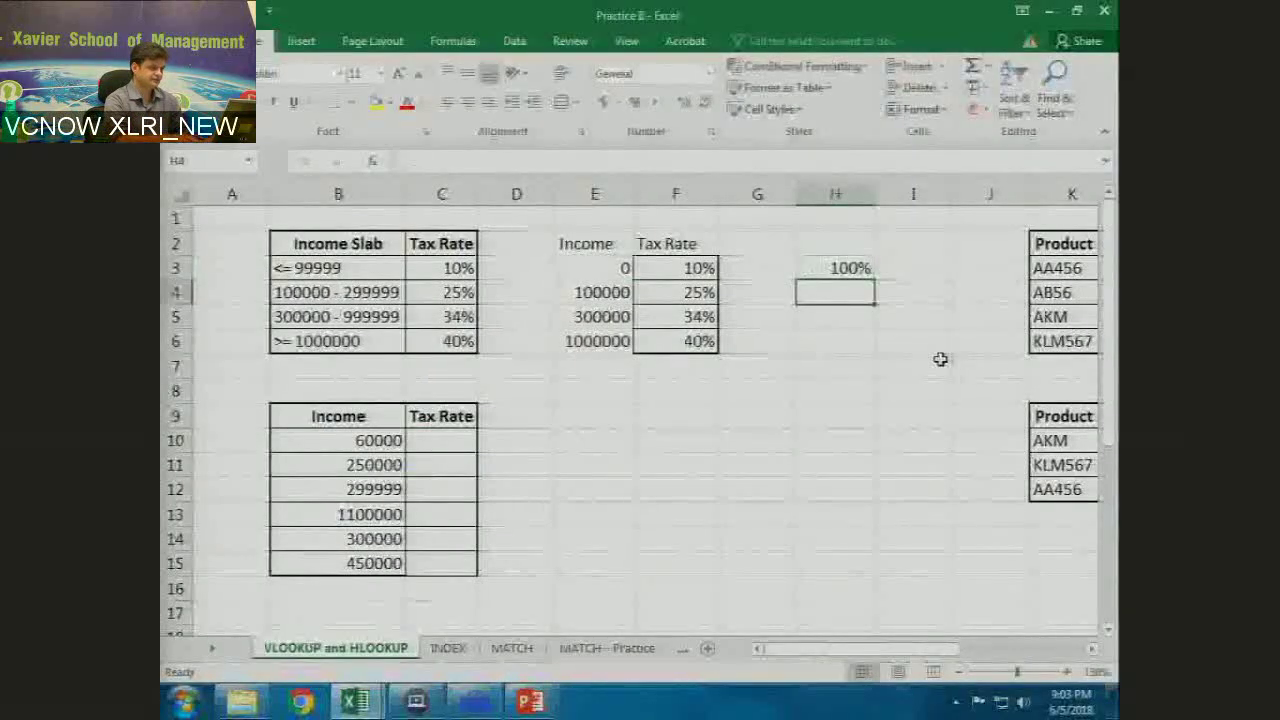
{"action": "key", "text": "Up"}
{"action": "key", "text": "Down"}
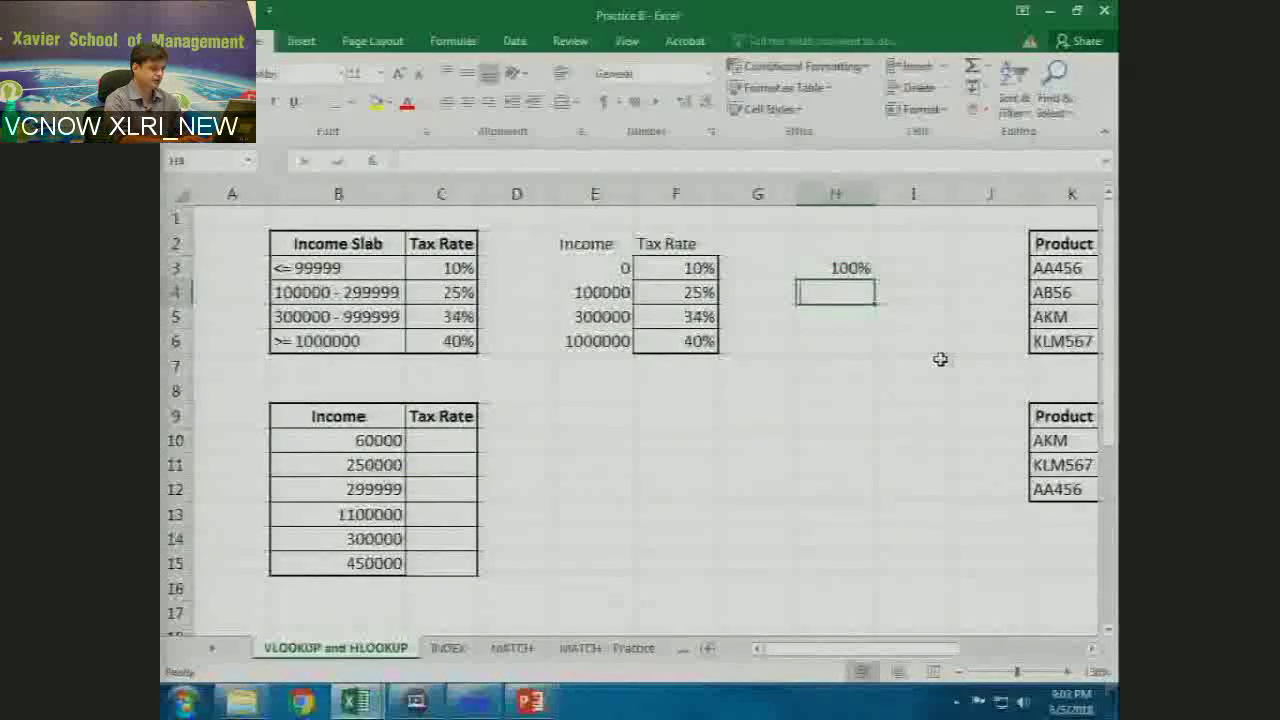
{"action": "type", "text": "200%"}
{"action": "key", "text": "Return"}
{"action": "type", "text": "300%"}
{"action": "key", "text": "Return"}
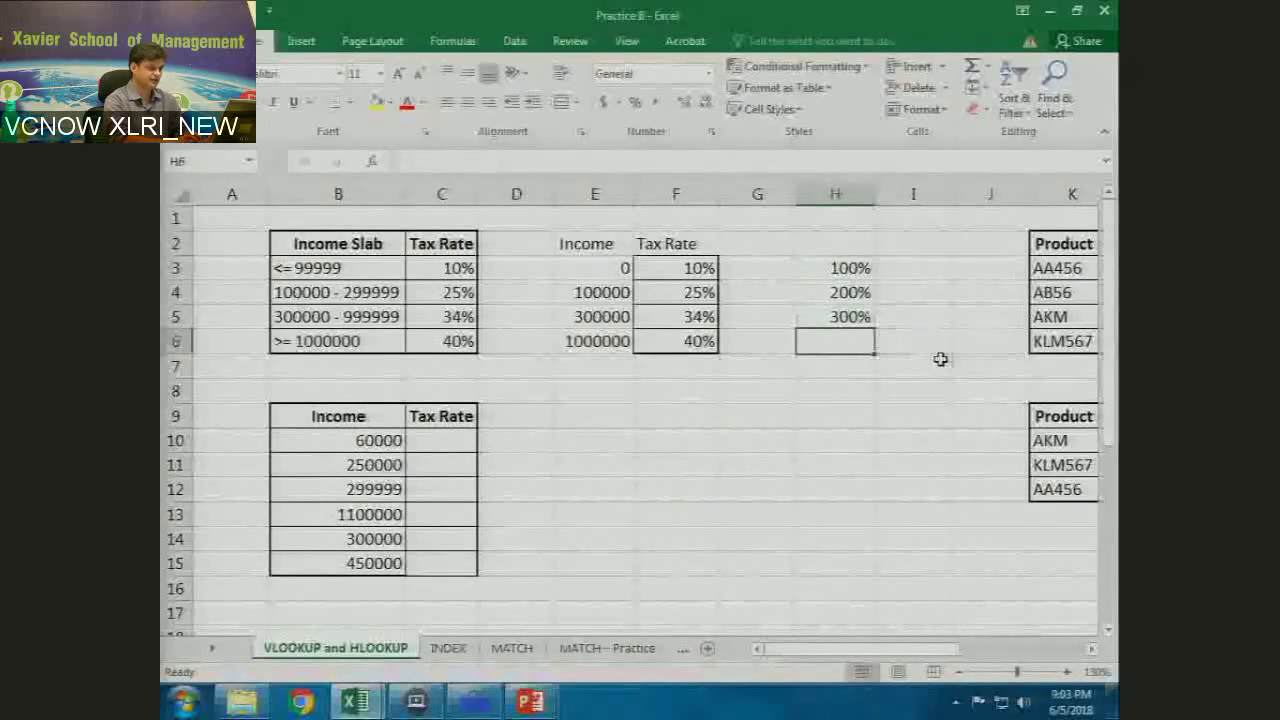
{"action": "type", "text": "400%"}
{"action": "key", "text": "Return"}
{"action": "type", "text": "500%"}
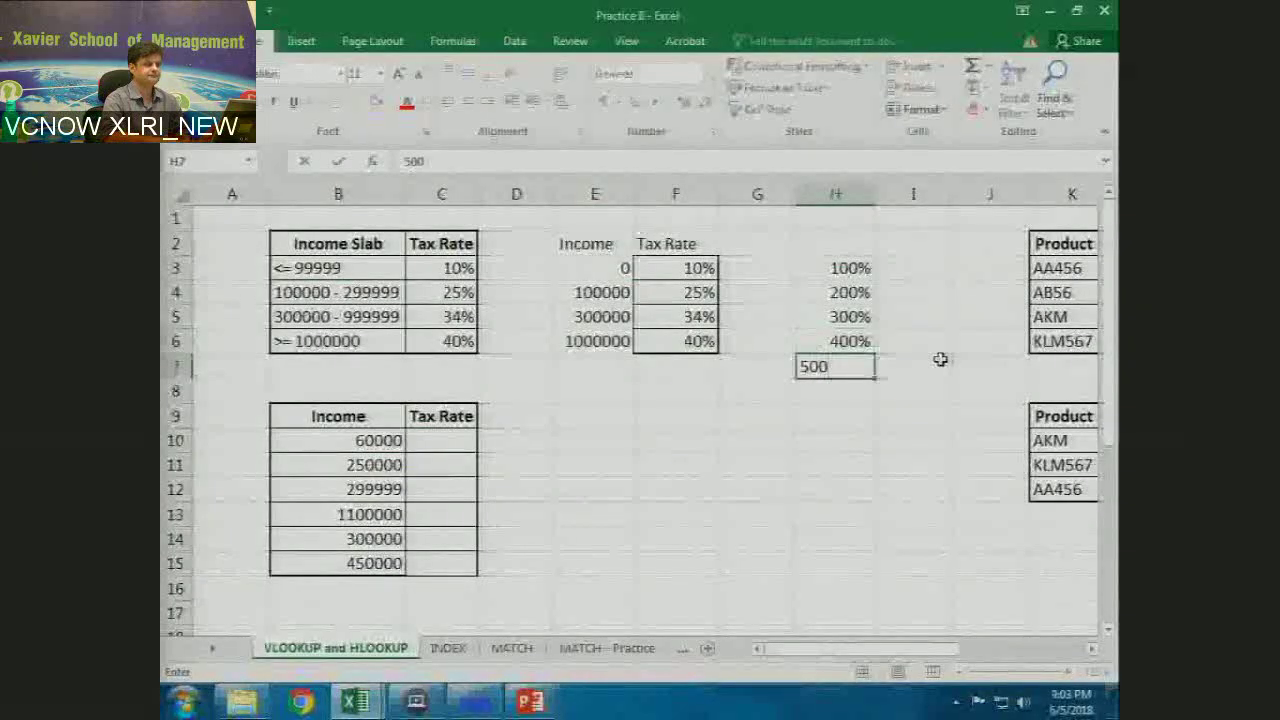
{"action": "key", "text": "Up"}
Step: Enter 95% in I5 as the example value for the range from 300% to 400%
{"action": "key", "text": "Up"}
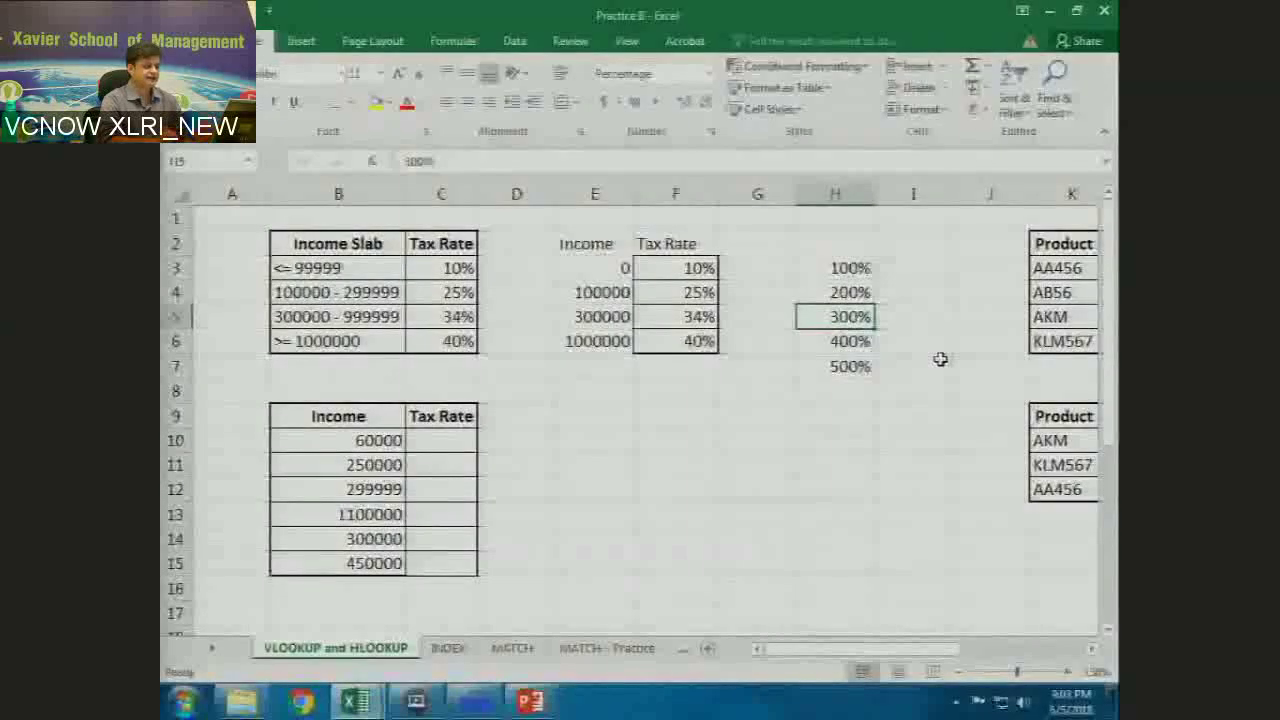
{"action": "key", "text": "shift+Down"}
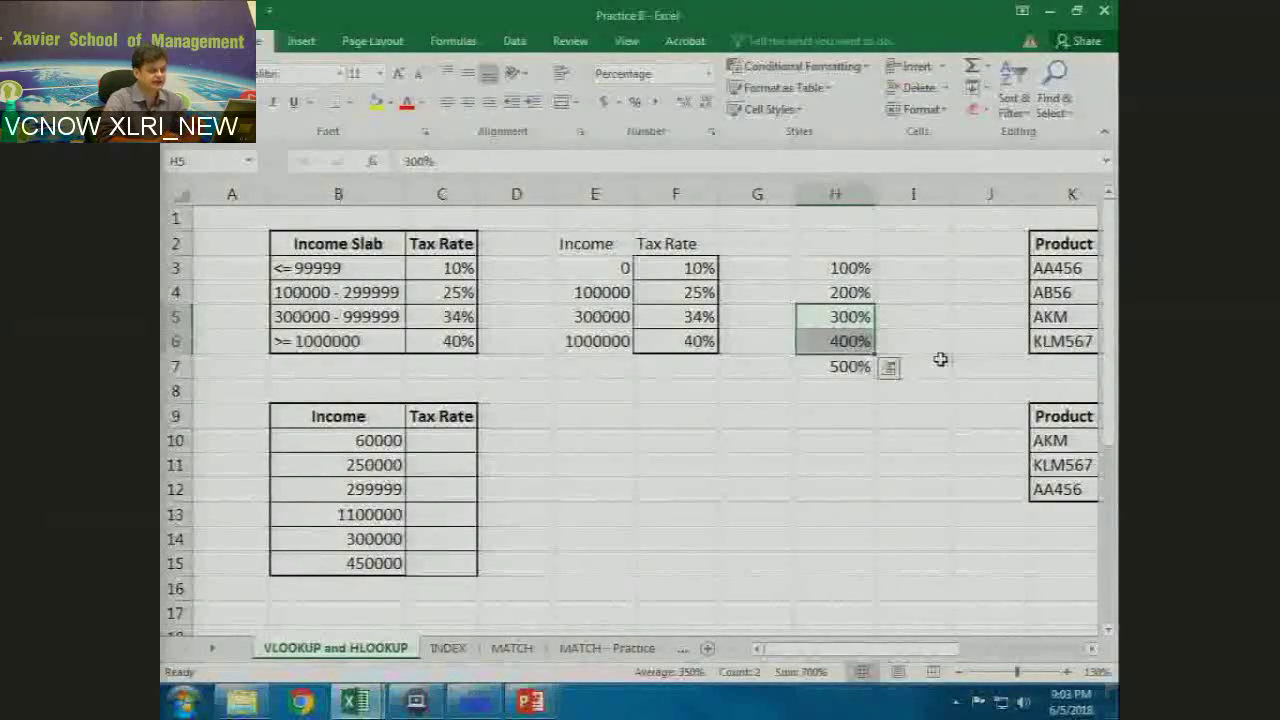
{"action": "key", "text": "Right"}
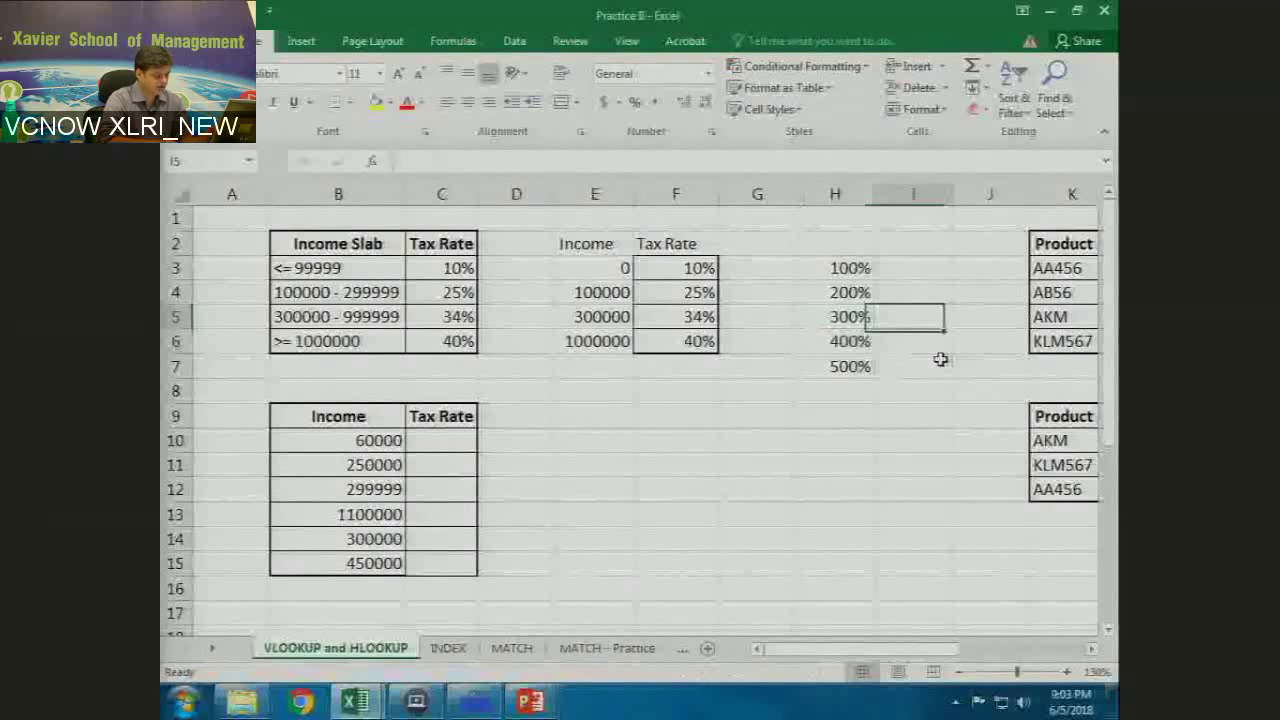
{"action": "type", "text": "95%"}
{"action": "key", "text": "Return"}
{"action": "key", "text": "Up"}
{"action": "key", "text": "Left"}
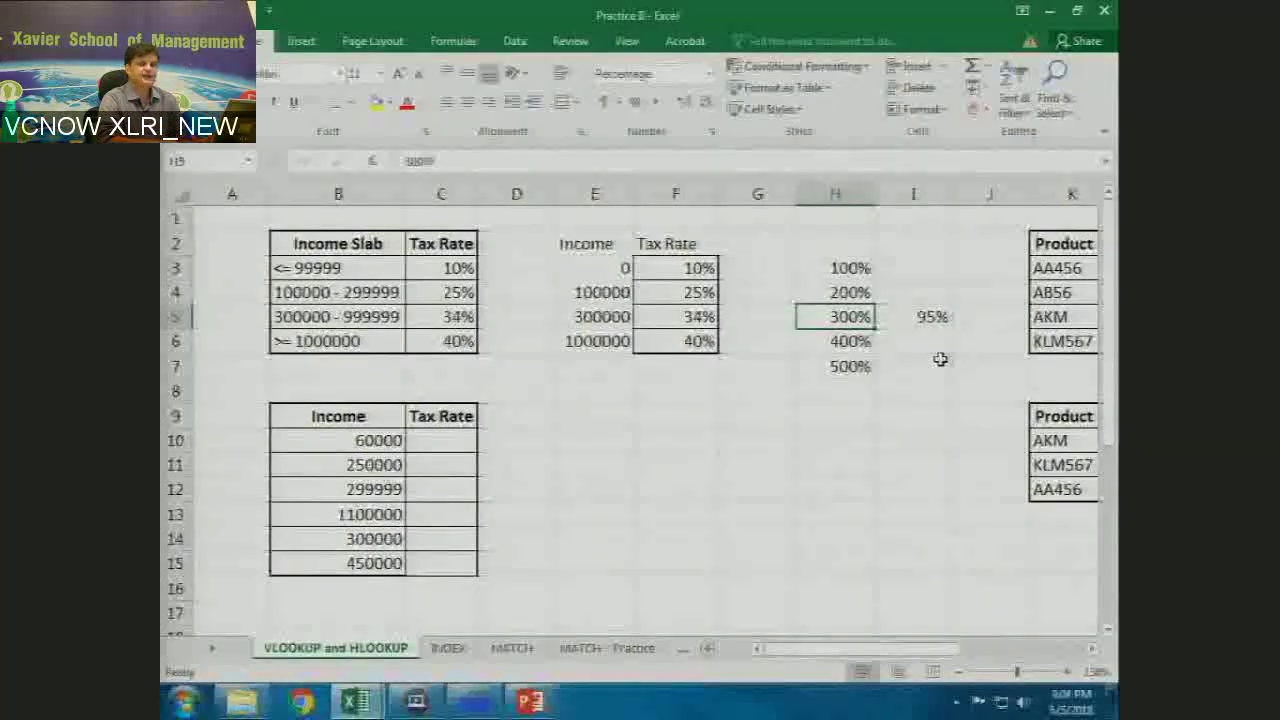
Step: Examine the example range beside 95%, and compare the lower limits in column E with their tax rates
{"action": "key", "text": "shift+Down"}
{"action": "key", "text": "Up"}
{"action": "key", "text": "Right"}
{"action": "key", "text": "Down"}
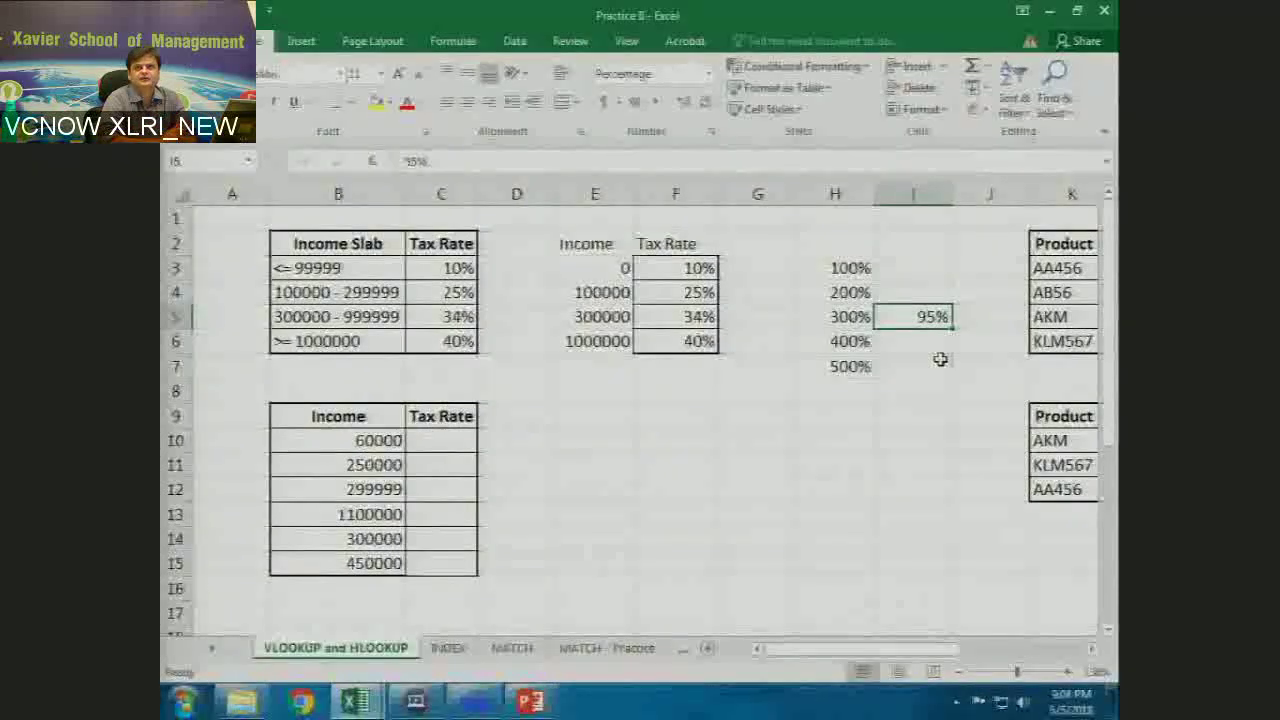
{"action": "key", "text": "Left"}
{"action": "key", "text": "Left"}
{"action": "key", "text": "Up"}
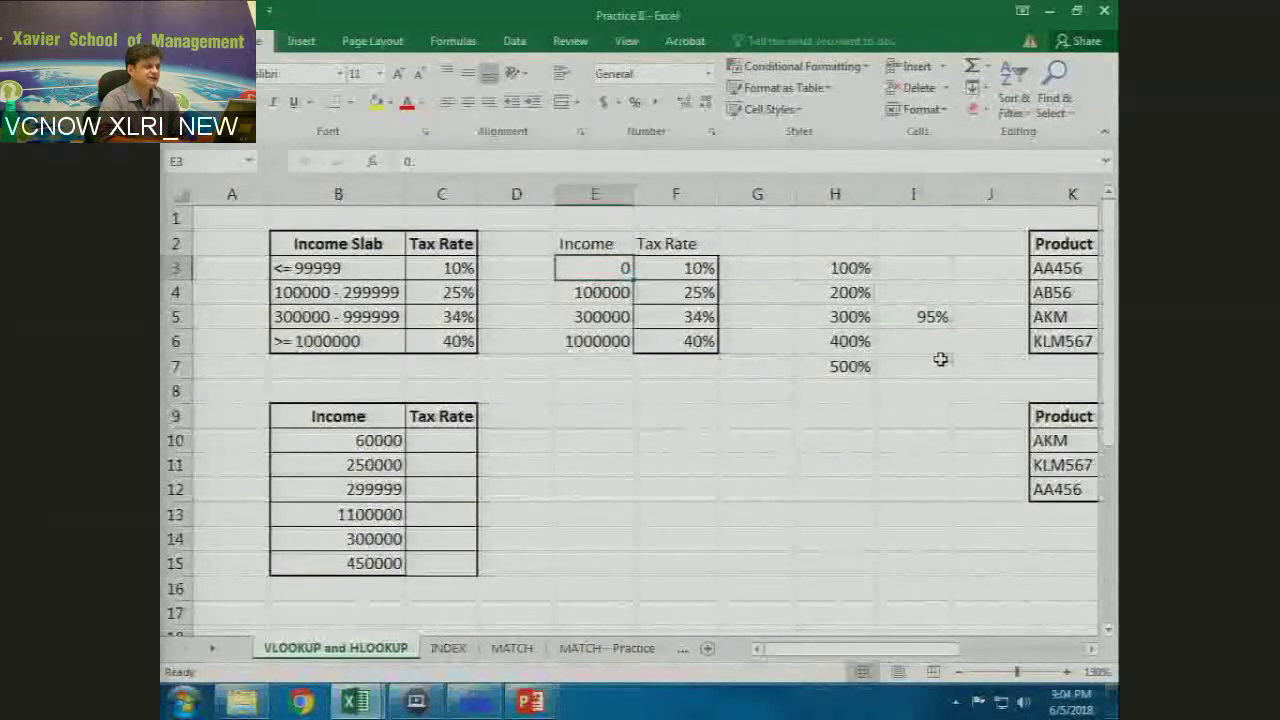
{"action": "key", "text": "shift+Down"}
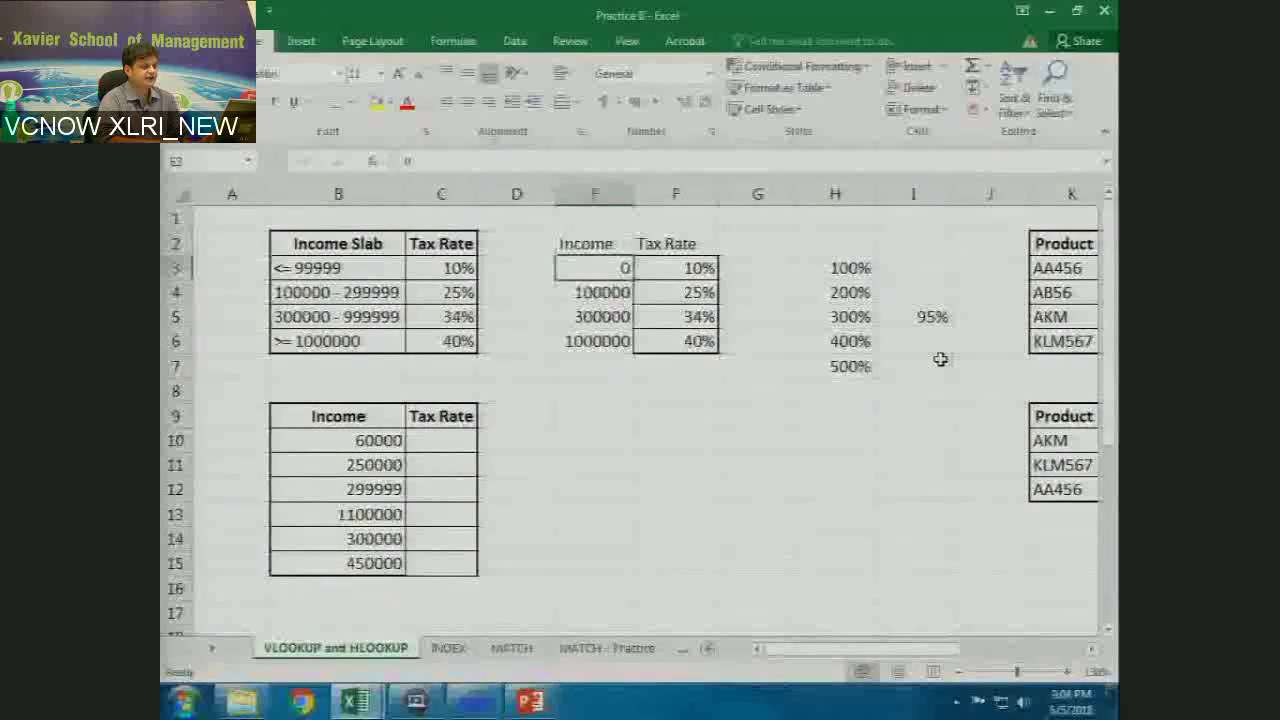
{"action": "key", "text": "Right"}
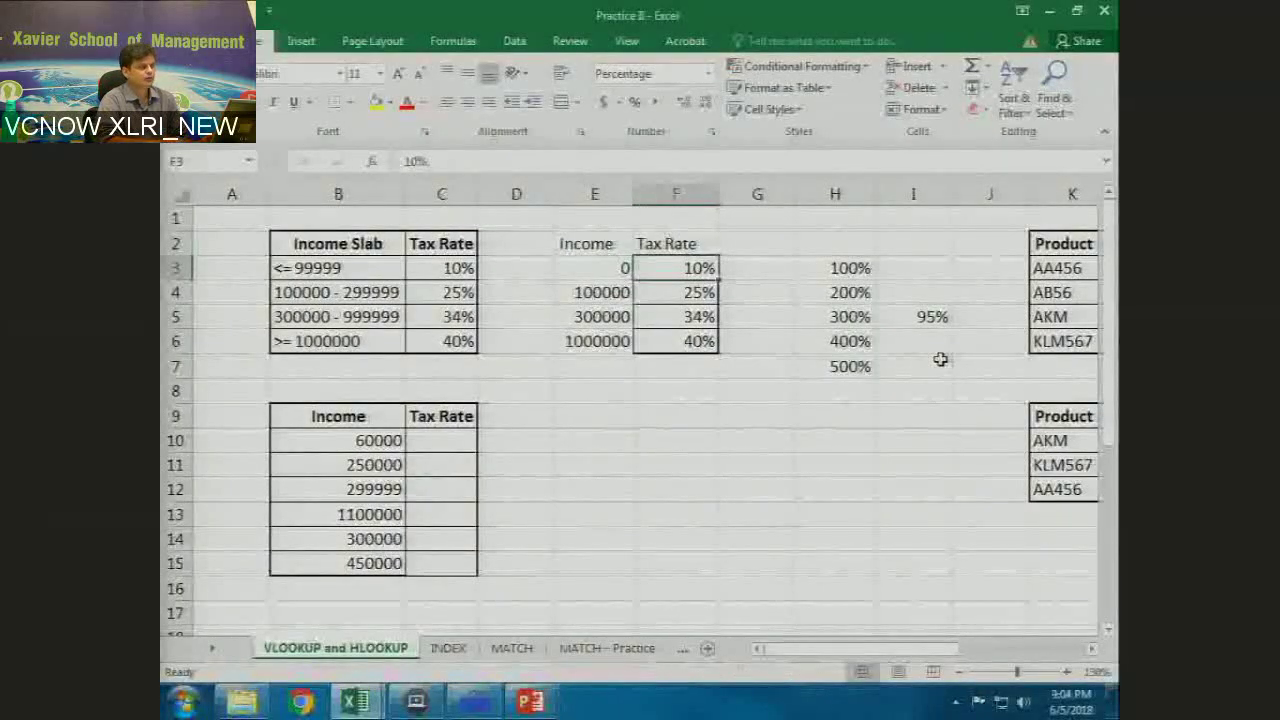
{"action": "key", "text": "Left"}
{"action": "key", "text": "Down"}
{"action": "key", "text": "shift+Down"}
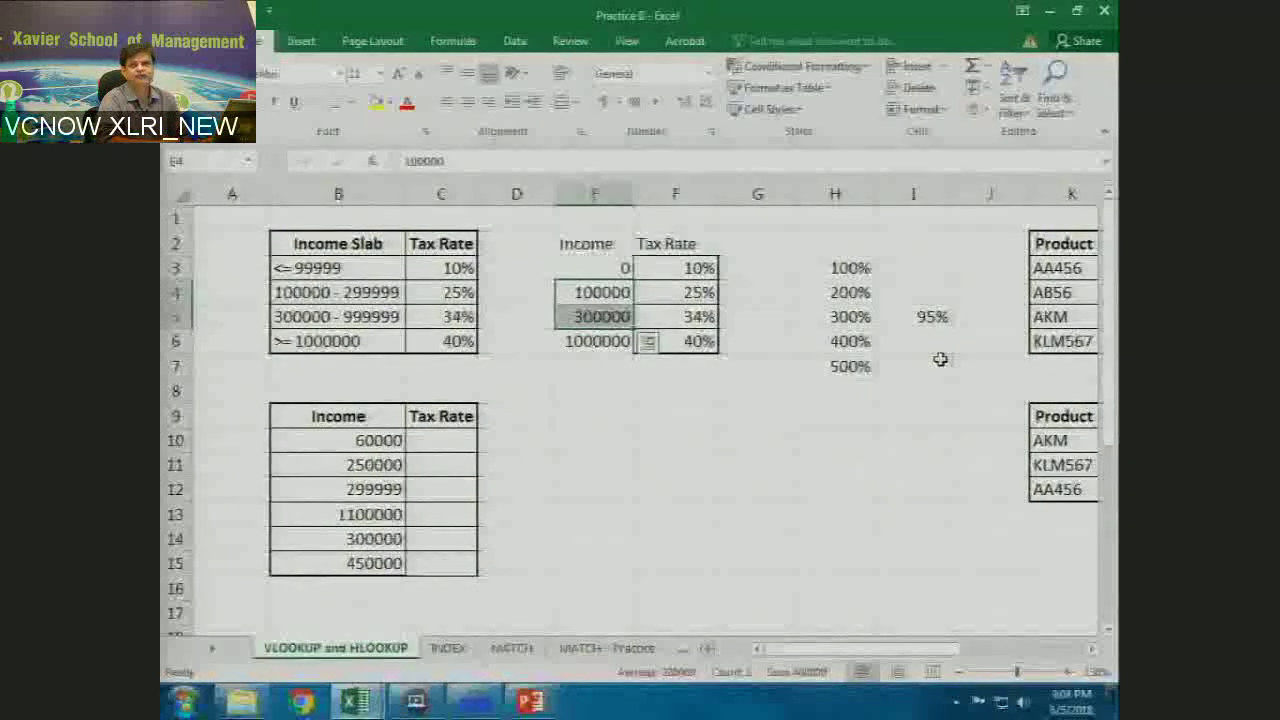
Step: Examine the rebuilt table of lower limits and tax rates in E3:F6 against the income table awaiting tax rates
{"action": "key", "text": "Right"}
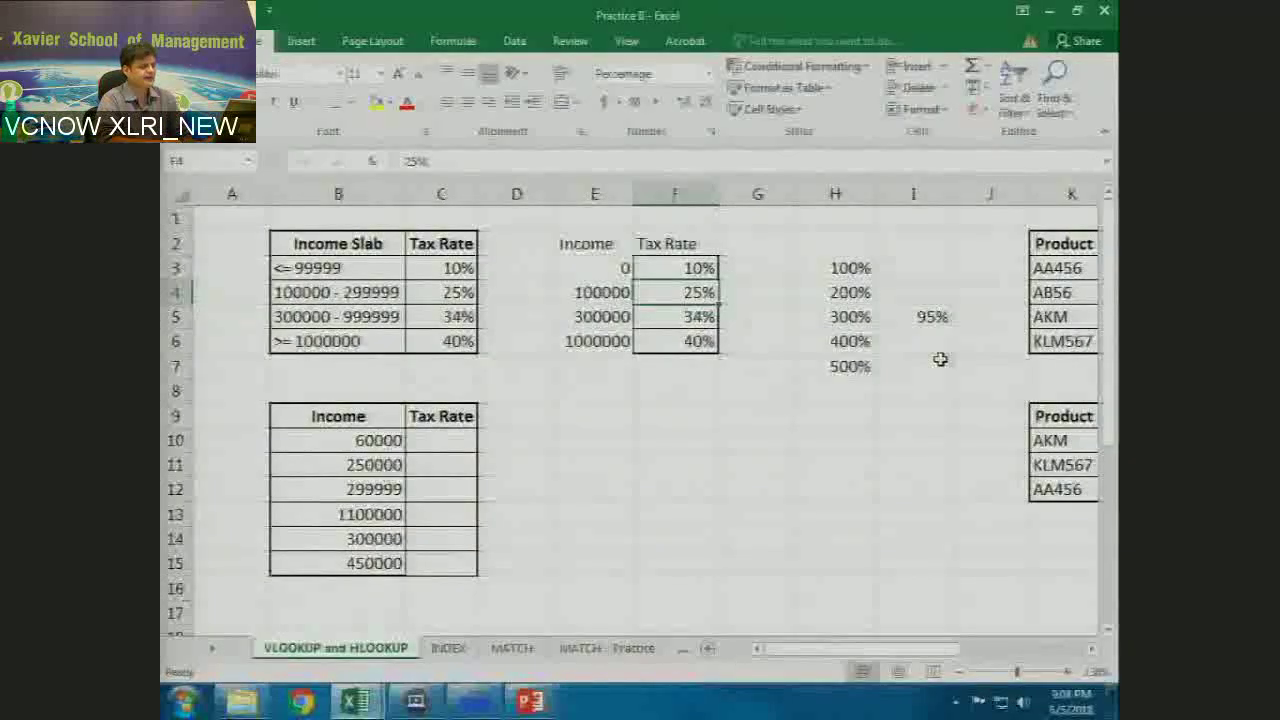
{"action": "key", "text": "Left"}
{"action": "key", "text": "Left"}
{"action": "key", "text": "Left"}
{"action": "key", "text": "Down"}
{"action": "key", "text": "Down"}
{"action": "key", "text": "Down"}
{"action": "key", "text": "Down"}
{"action": "key", "text": "Down"}
{"action": "key", "text": "Up"}
{"action": "key", "text": "Up"}
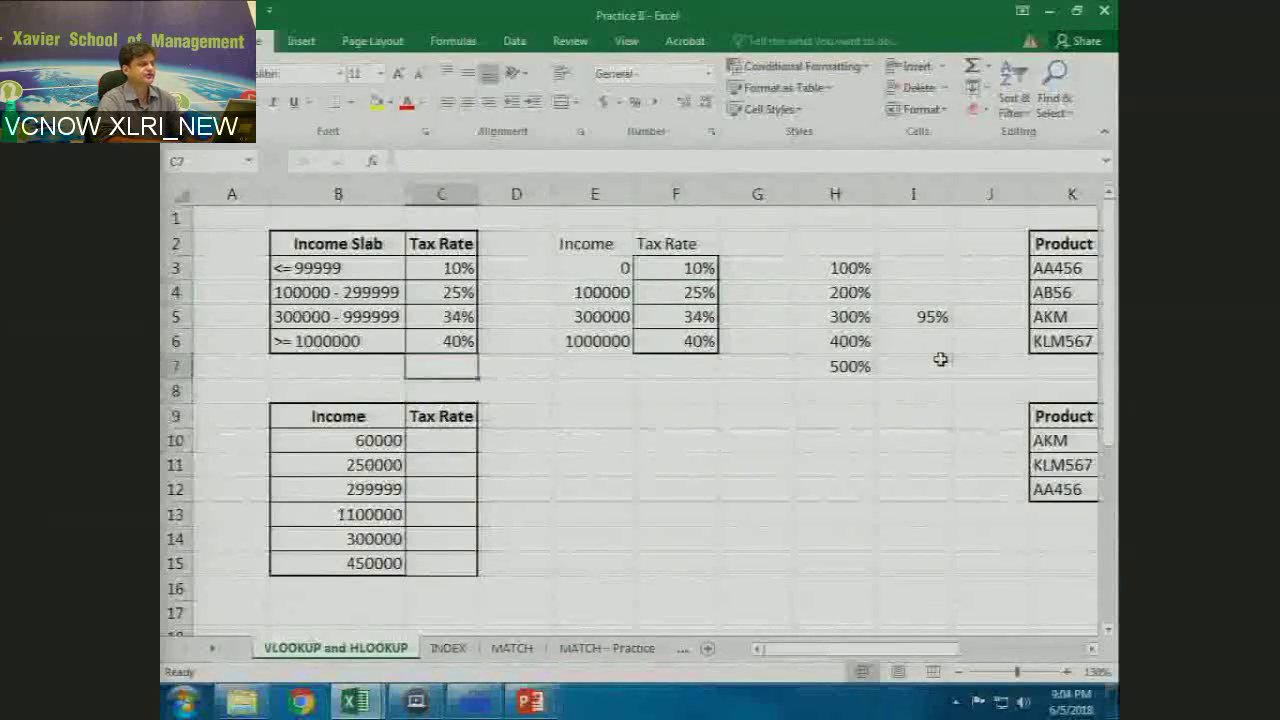
{"action": "key", "text": "Right"}
{"action": "key", "text": "Right"}
{"action": "key", "text": "Up"}
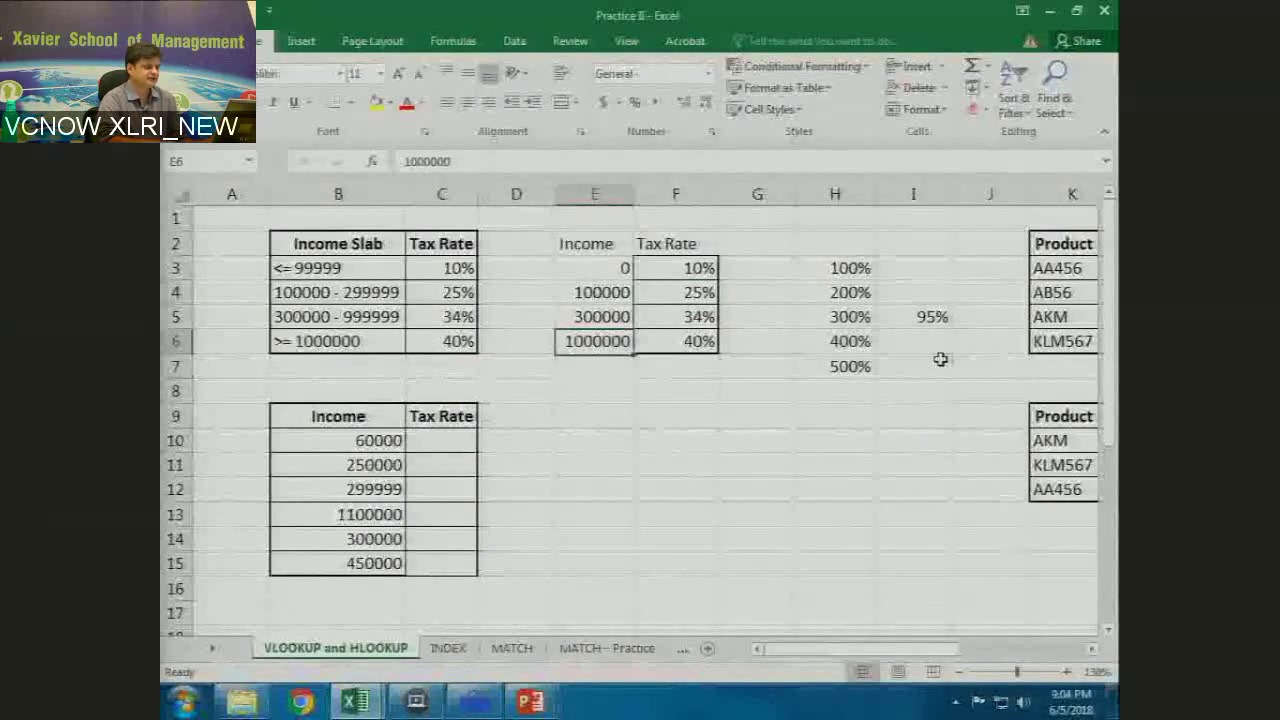
{"action": "key", "text": "Up"}
{"action": "key", "text": "Up"}
{"action": "key", "text": "Up"}
{"action": "key", "text": "shift+Right"}
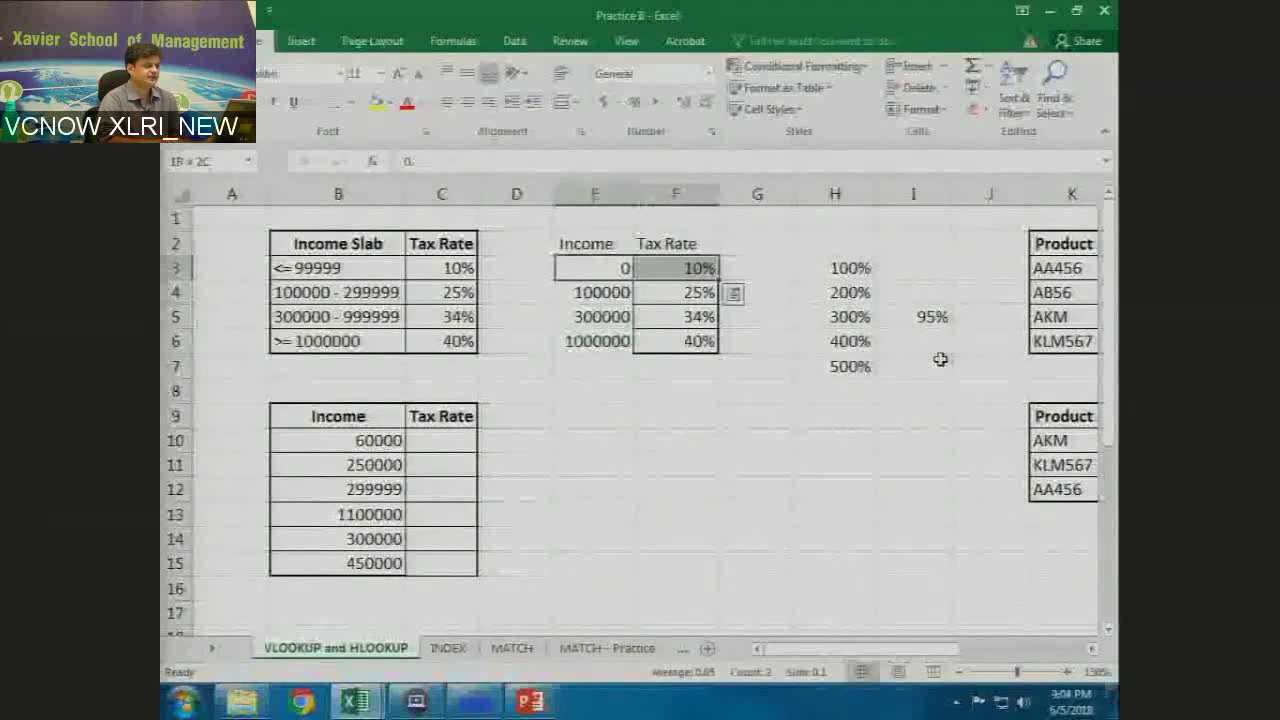
{"action": "key", "text": "shift+Down"}
{"action": "key", "text": "shift+Down"}
{"action": "key", "text": "shift+Down"}
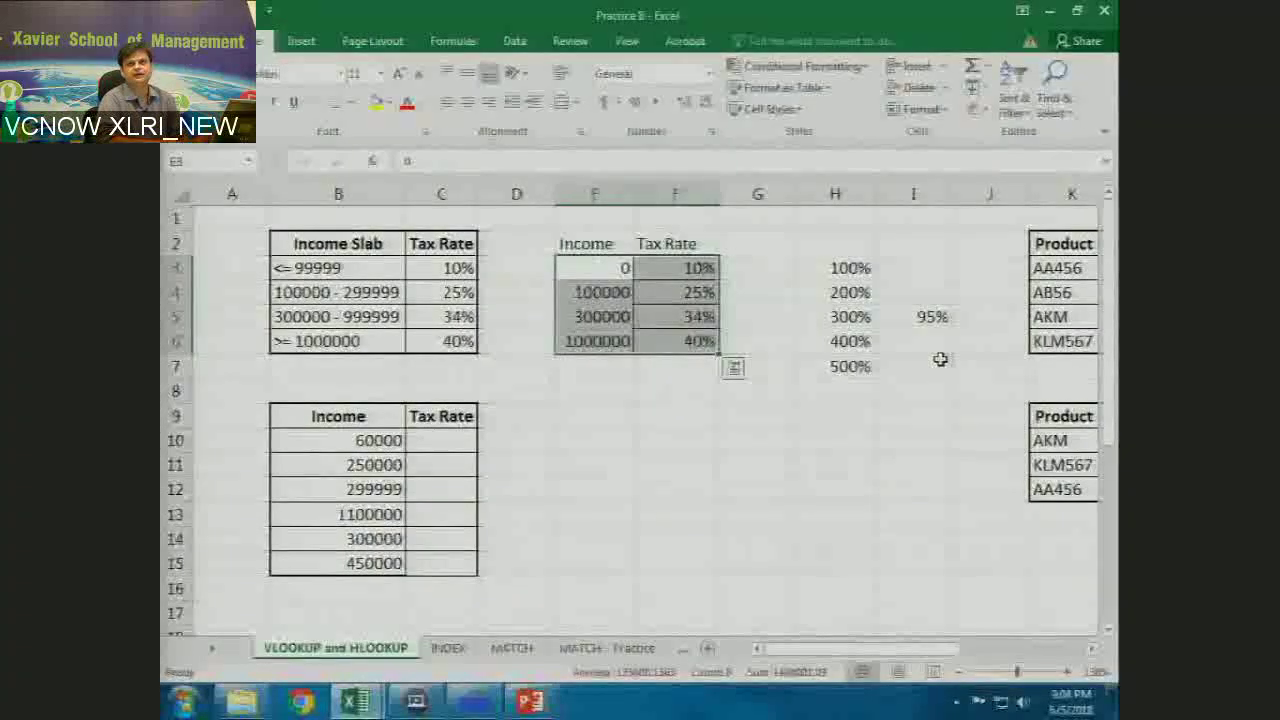
Step: Start a VLOOKUP formula in C10 with the income in B10 as the lookup value
{"action": "key", "text": "Down"}
{"action": "key", "text": "Down"}
{"action": "key", "text": "Down"}
{"action": "key", "text": "Down"}
{"action": "key", "text": "Down"}
{"action": "key", "text": "Down"}
{"action": "key", "text": "Left"}
{"action": "key", "text": "Left"}
{"action": "key", "text": "Down"}
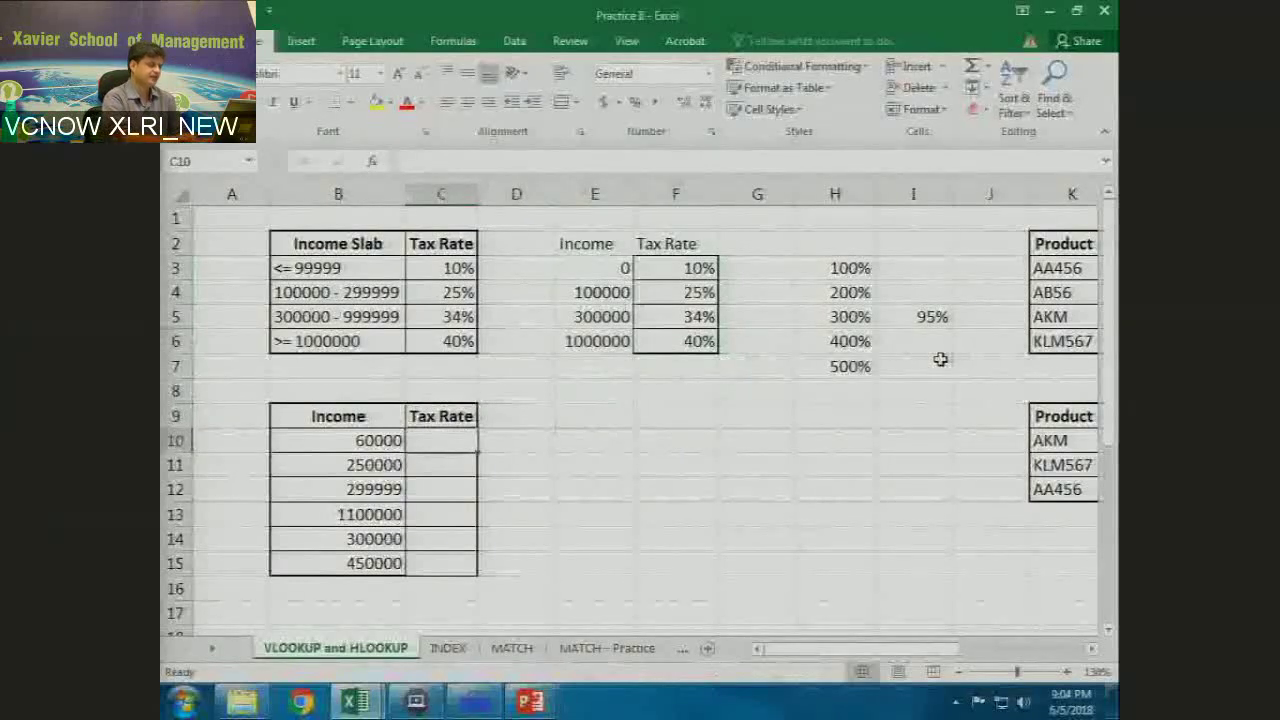
{"action": "type", "text": "=v"}
{"action": "key", "text": "Return"}
{"action": "key", "text": "Up"}
{"action": "type", "text": "=vl"}
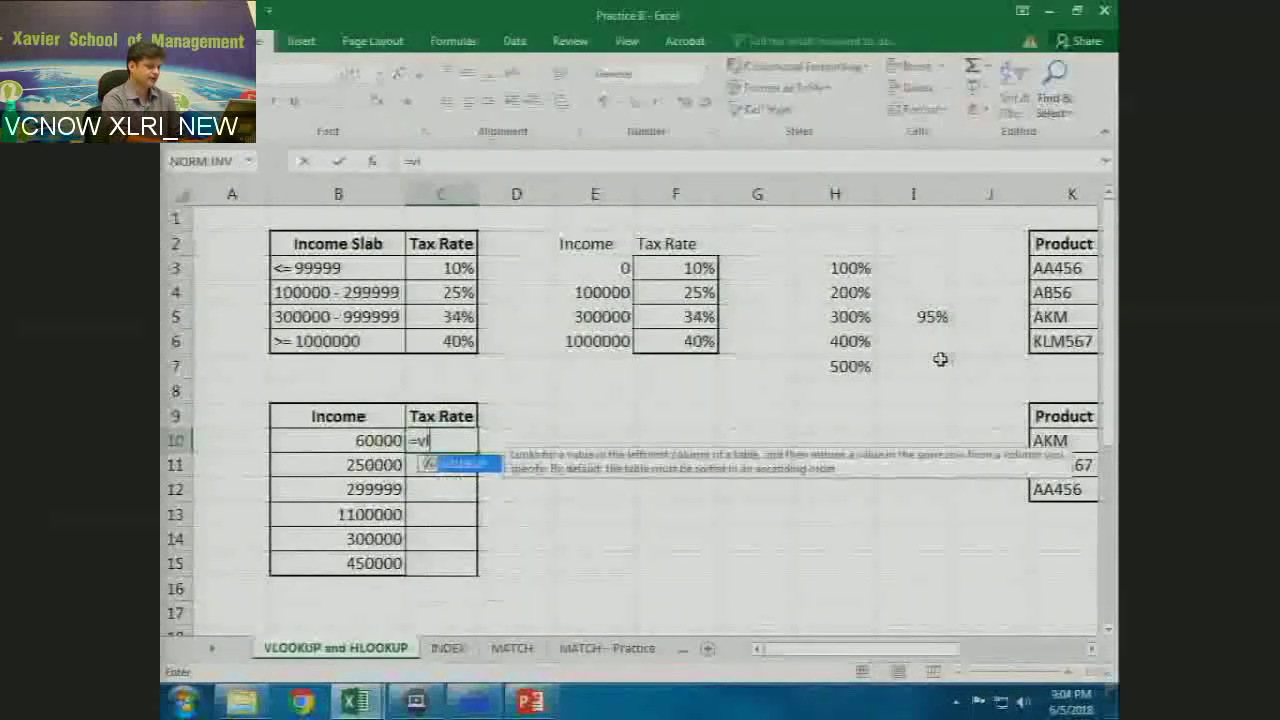
{"action": "key", "text": "Tab"}
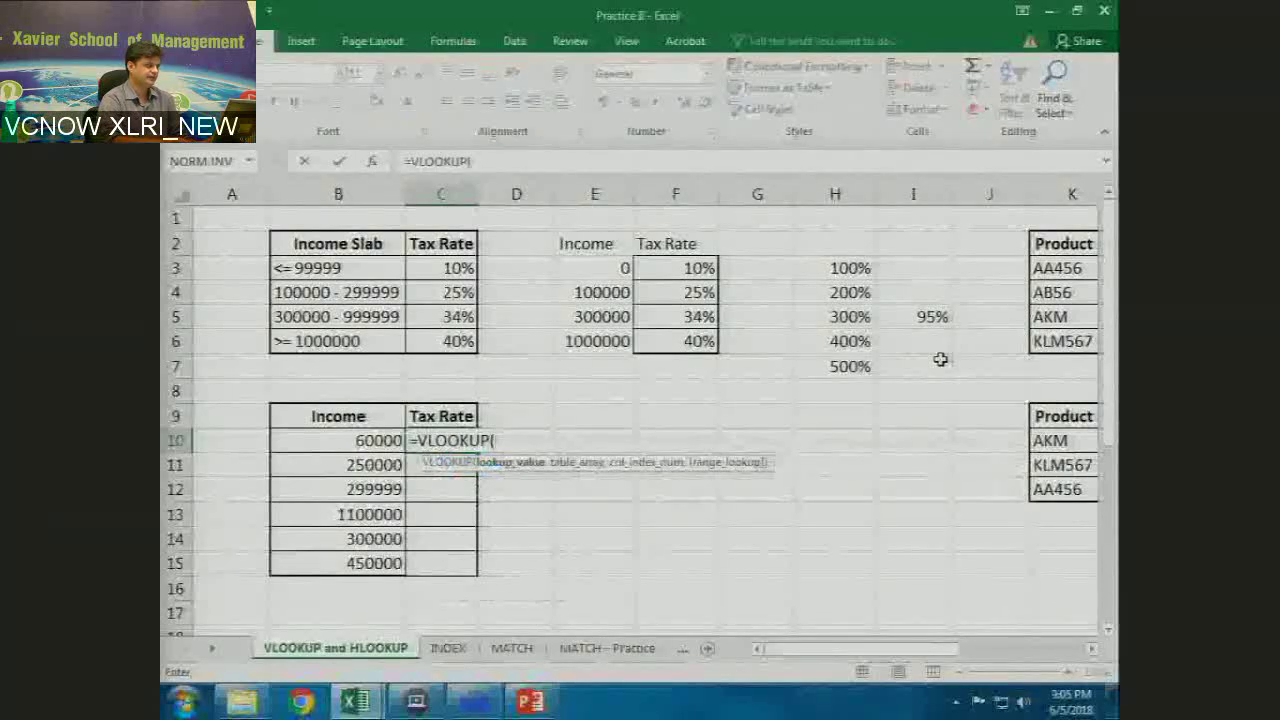
{"action": "key", "text": "Left"}
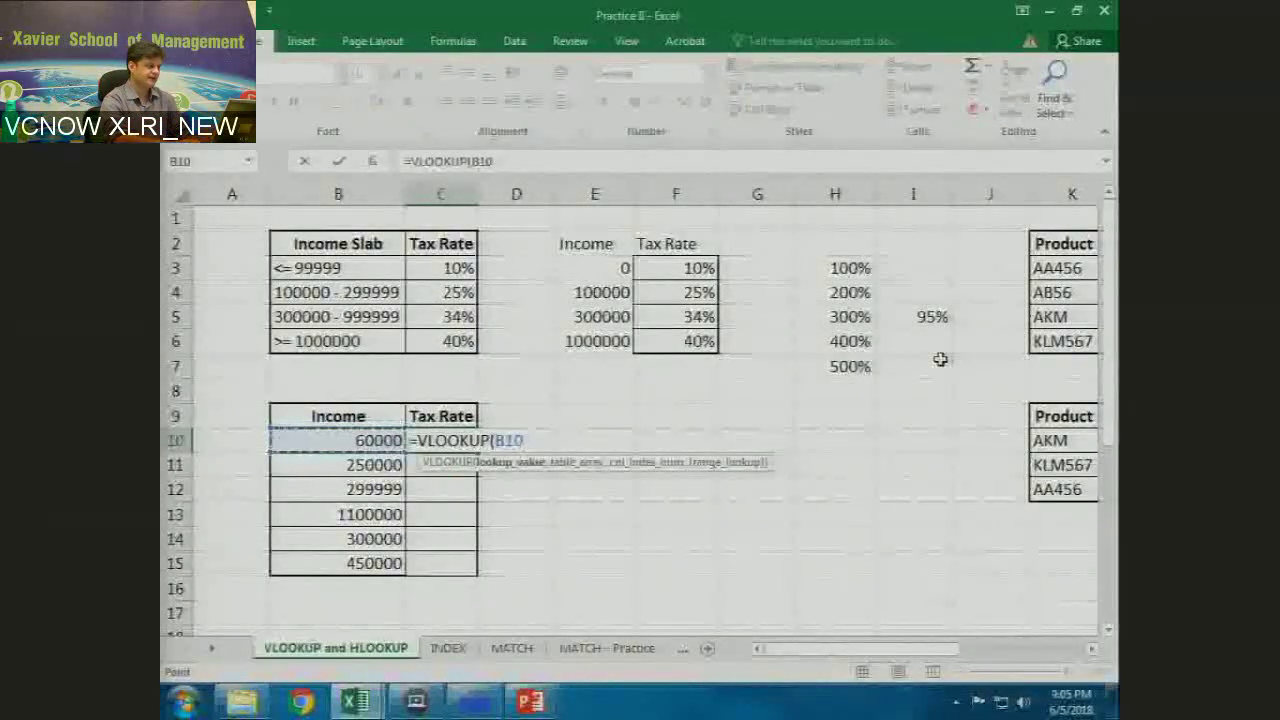
{"action": "type", "text": ","}
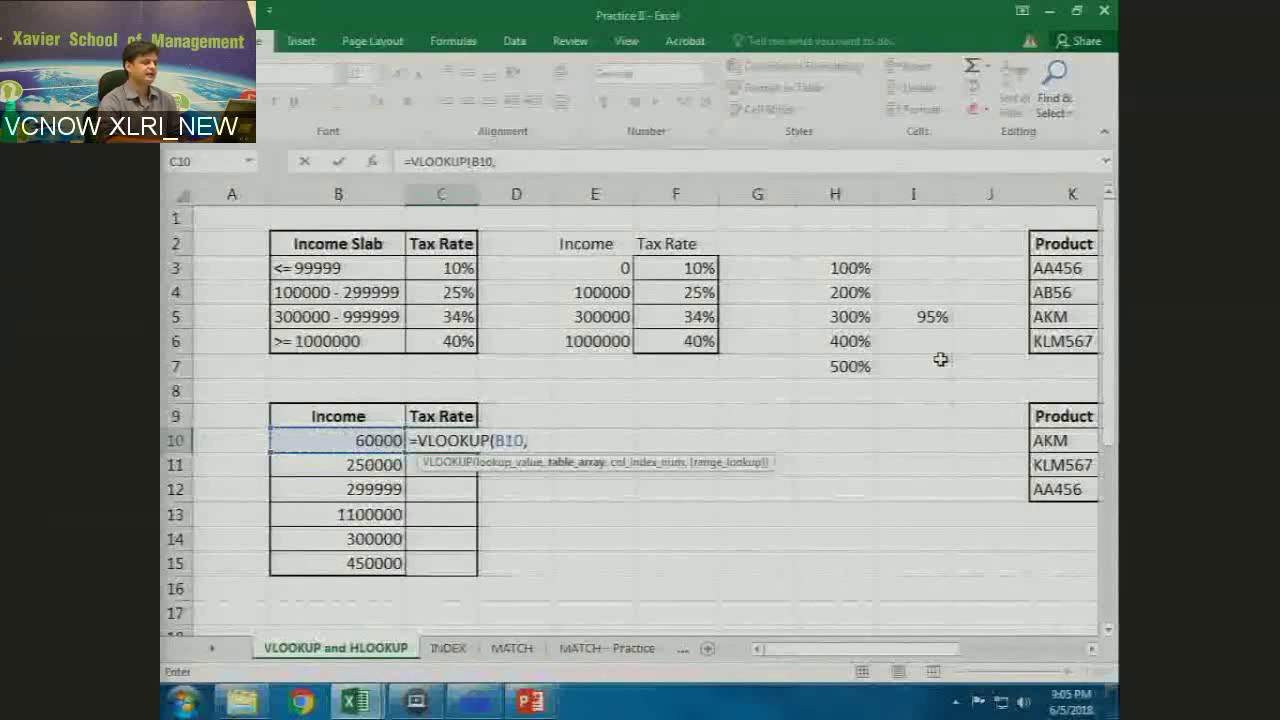
Step: Set the VLOOKUP's table array to the absolute range $E$3:$F$6
{"action": "key", "text": "Right"}
{"action": "key", "text": "Right"}
{"action": "key", "text": "Up"}
{"action": "key", "text": "Up"}
{"action": "key", "text": "Up"}
{"action": "key", "text": "Up"}
{"action": "key", "text": "Up"}
{"action": "key", "text": "Up"}
{"action": "key", "text": "Up"}
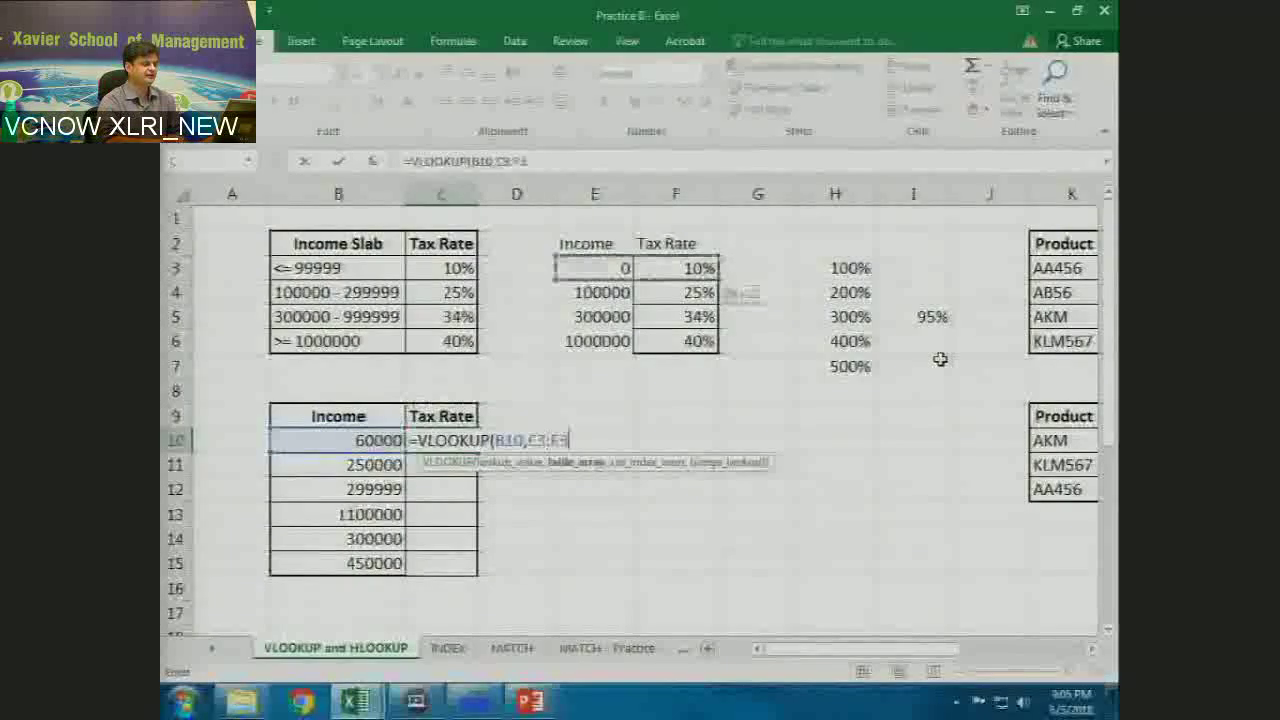
{"action": "key", "text": "shift+Right"}
{"action": "key", "text": "shift+Down"}
{"action": "key", "text": "shift+Down"}
{"action": "key", "text": "shift+Down"}
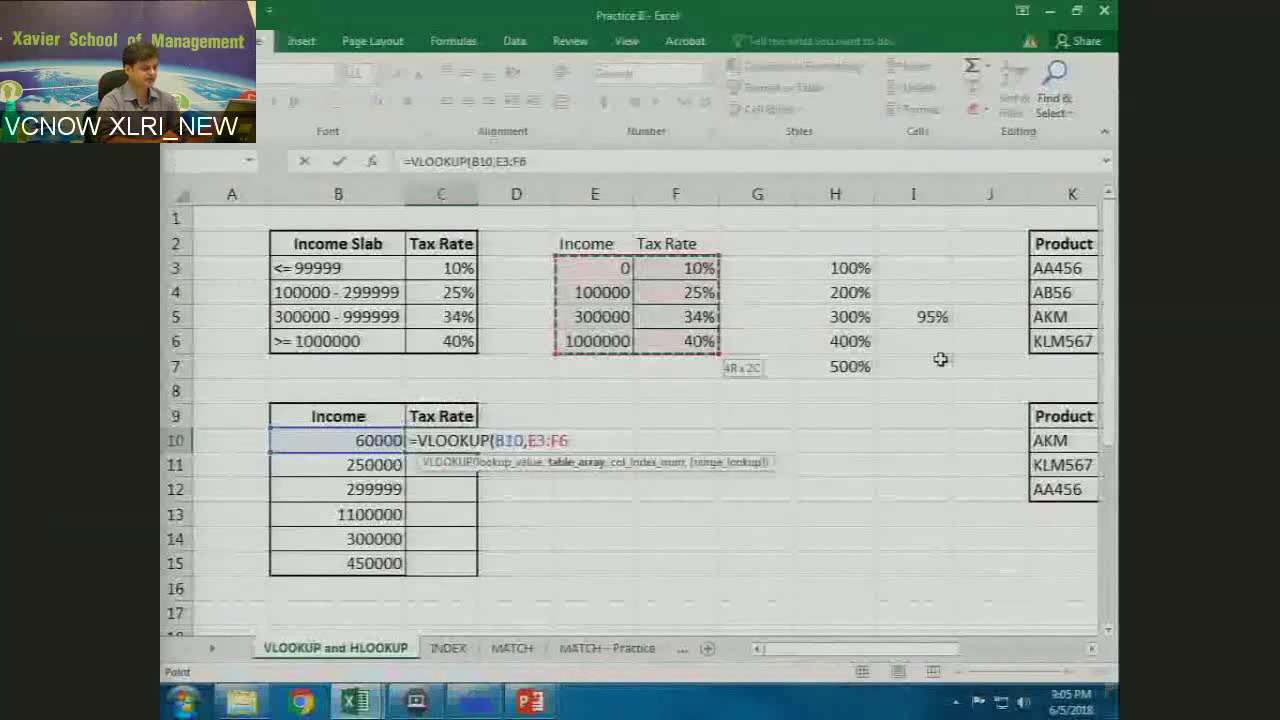
{"action": "key", "text": "F4"}
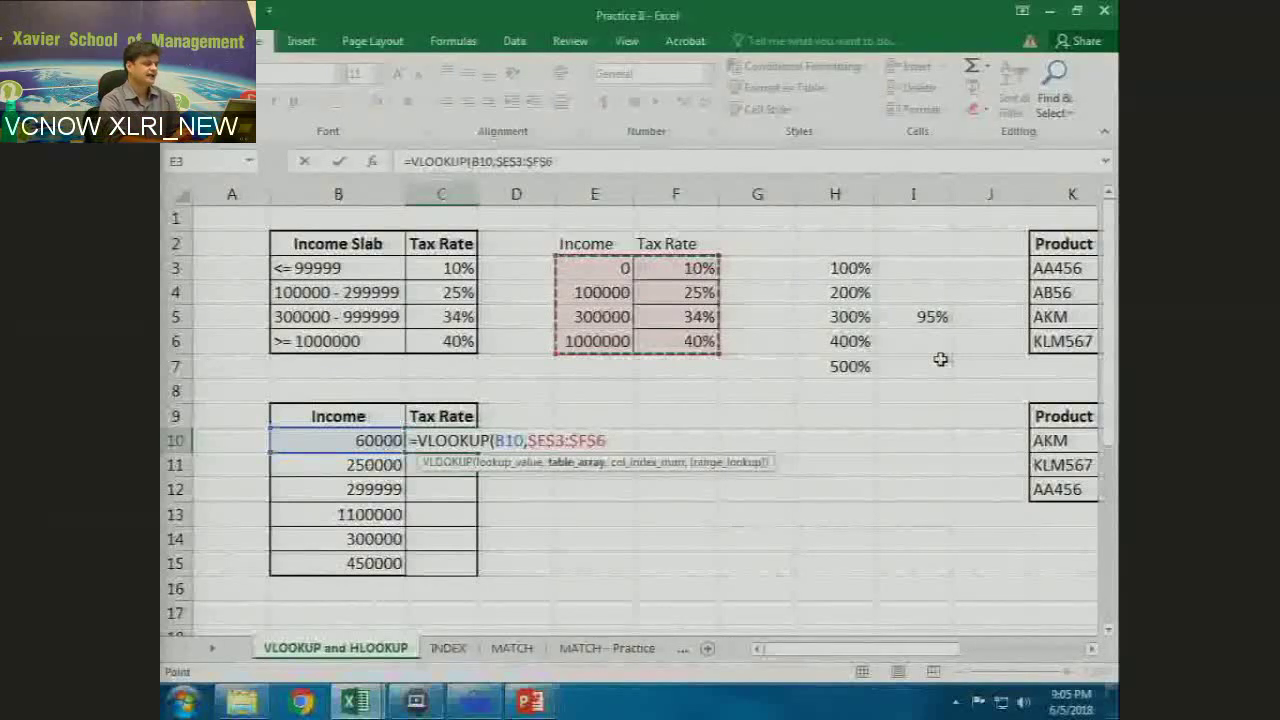
{"action": "type", "text": ","}
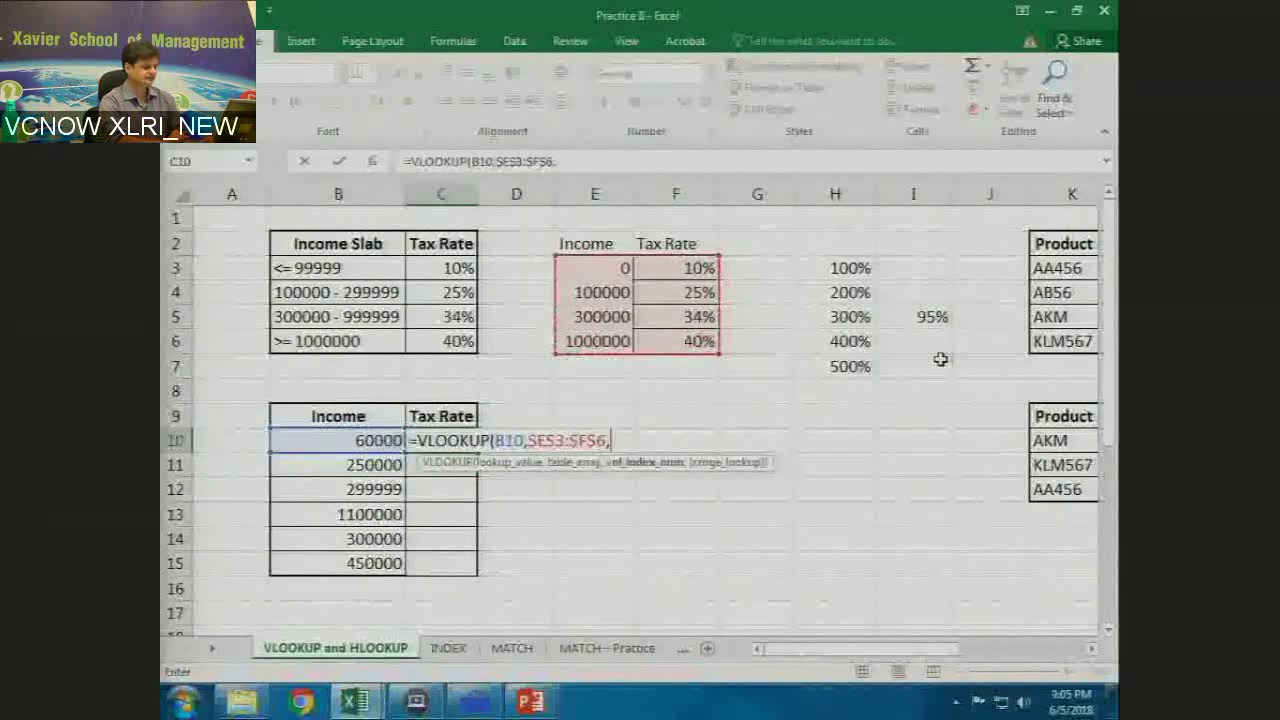
Step: Complete the C10 formula with column index 2 and approximate match, giving =VLOOKUP(B10,$E$3:$F$6,2,1)
{"action": "type", "text": "2"}
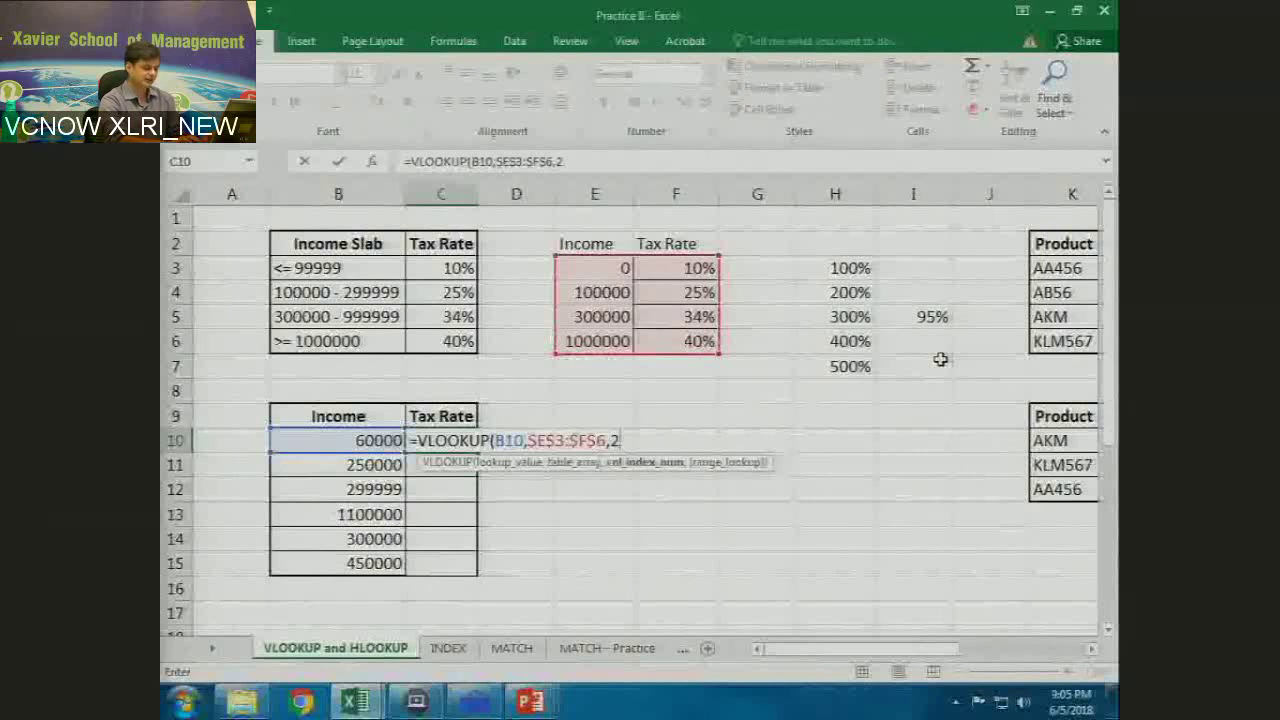
{"action": "type", "text": ",1"}
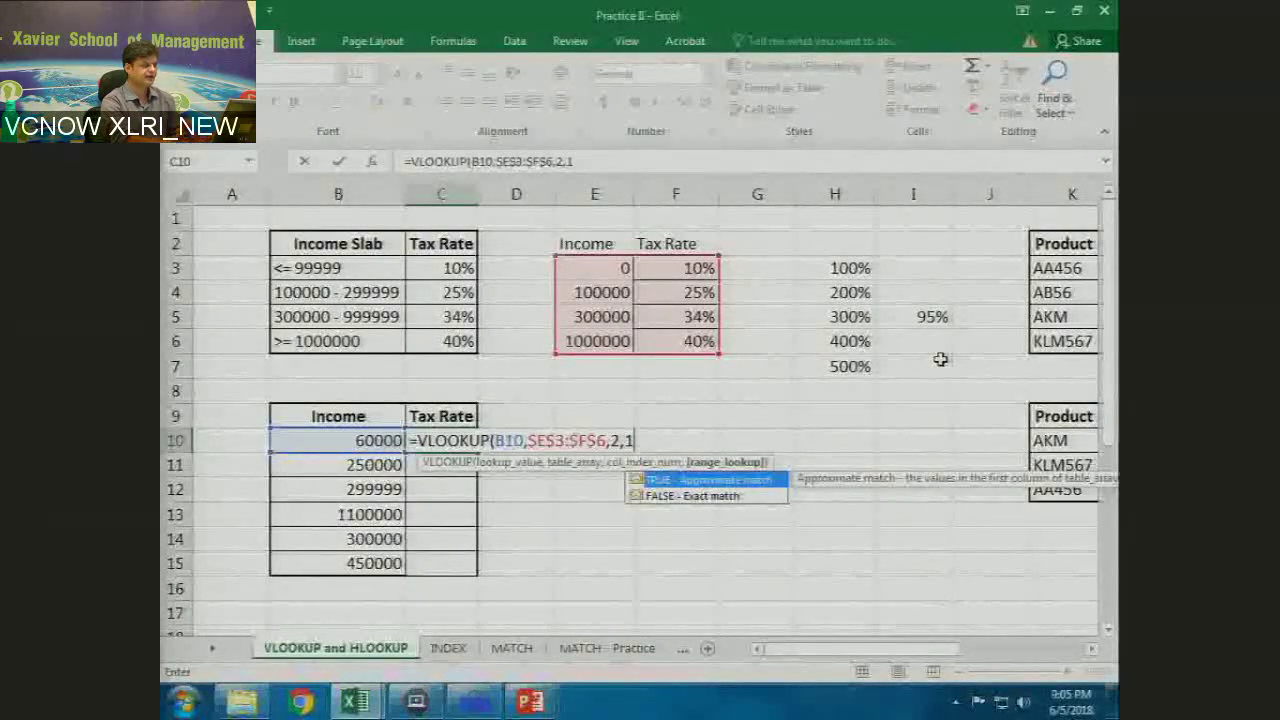
{"action": "type", "text": ")"}
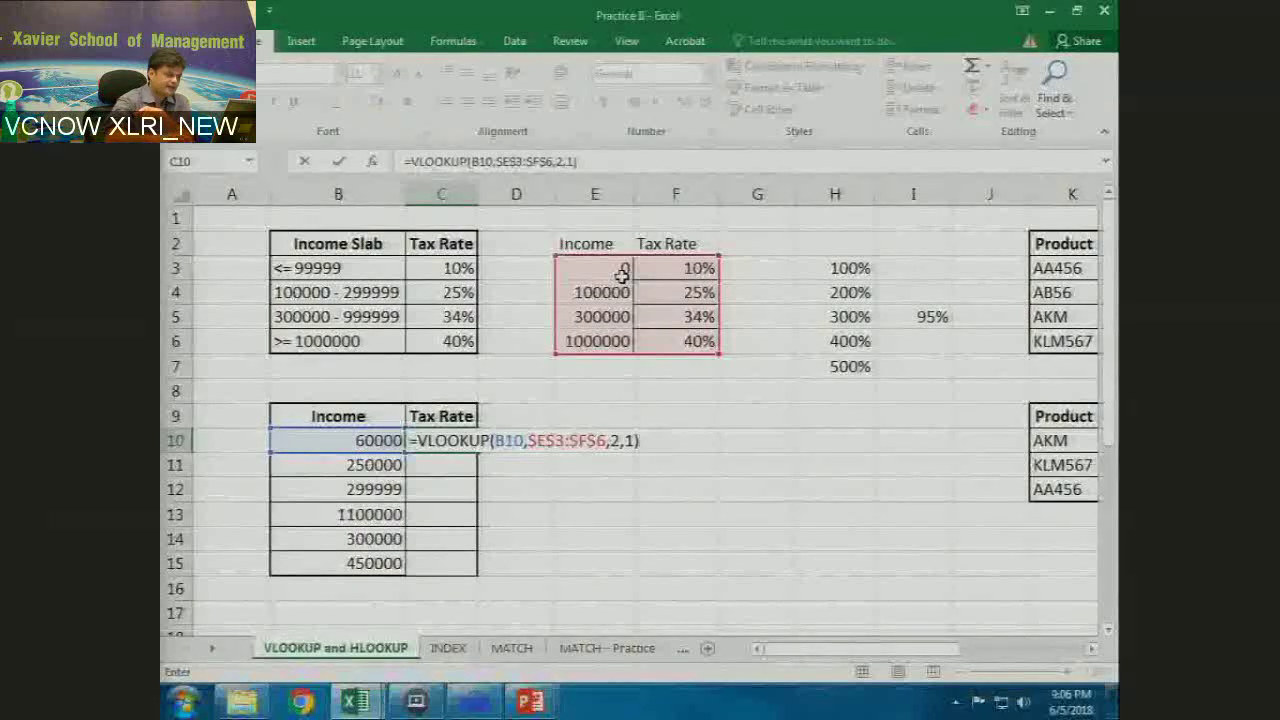
{"action": "key", "text": "Return"}
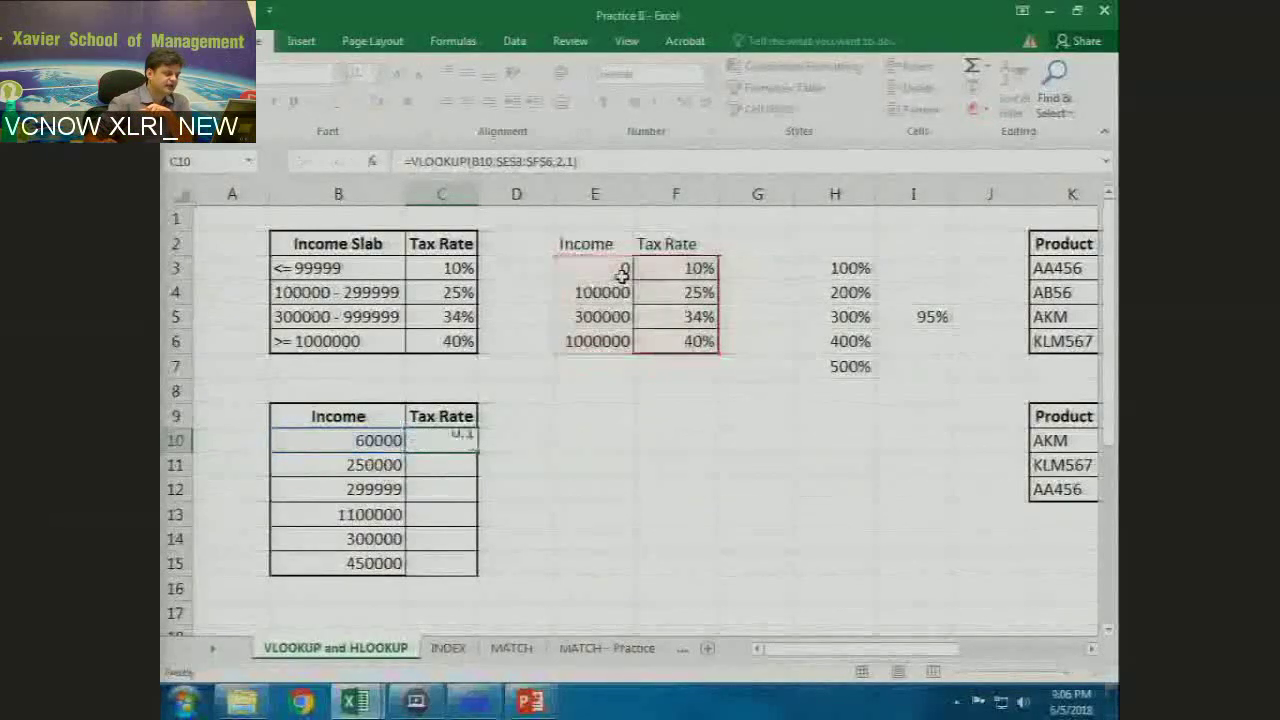
Step: Fill the VLOOKUP formula from C10 down through C15 for the remaining incomes
{"action": "left_click", "coordinate": [470, 440]}
{"action": "scroll", "coordinate": [474, 452], "scroll_direction": "down", "scroll_amount": 4}
{"action": "left_click", "coordinate": [474, 452]}
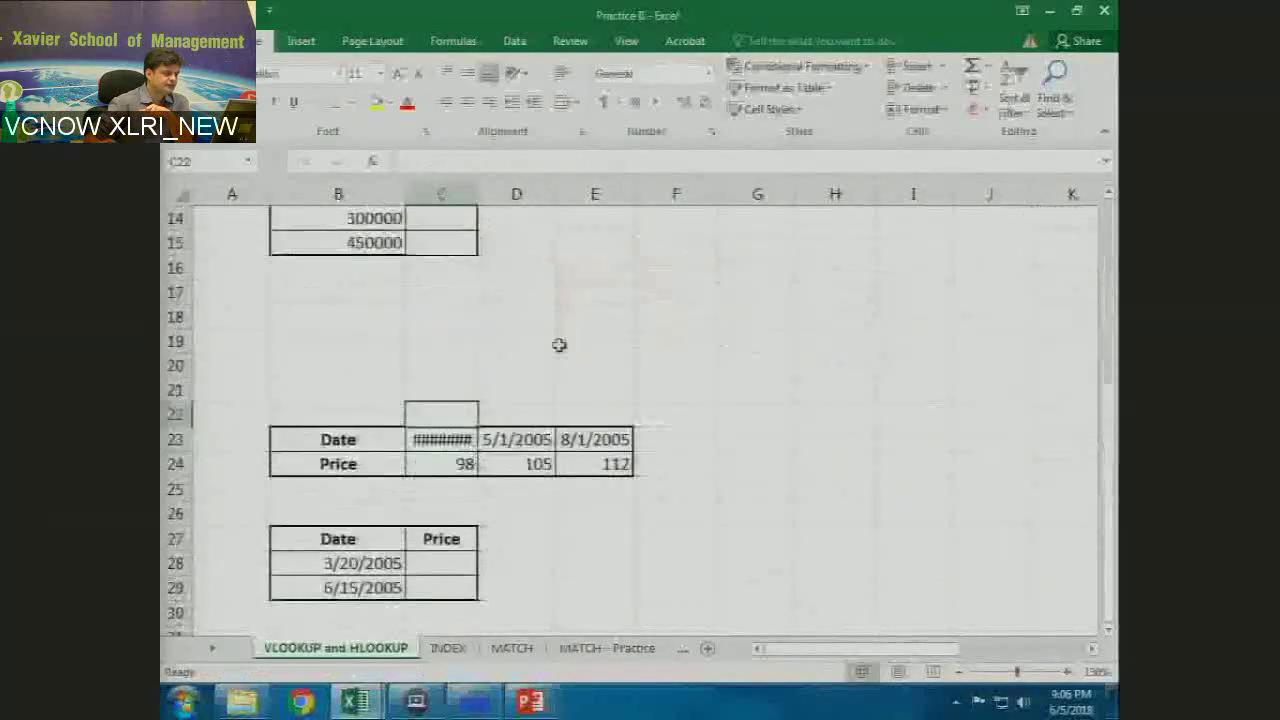
{"action": "scroll", "coordinate": [452, 340], "scroll_direction": "up", "scroll_amount": 3}
{"action": "left_click", "coordinate": [460, 342]}
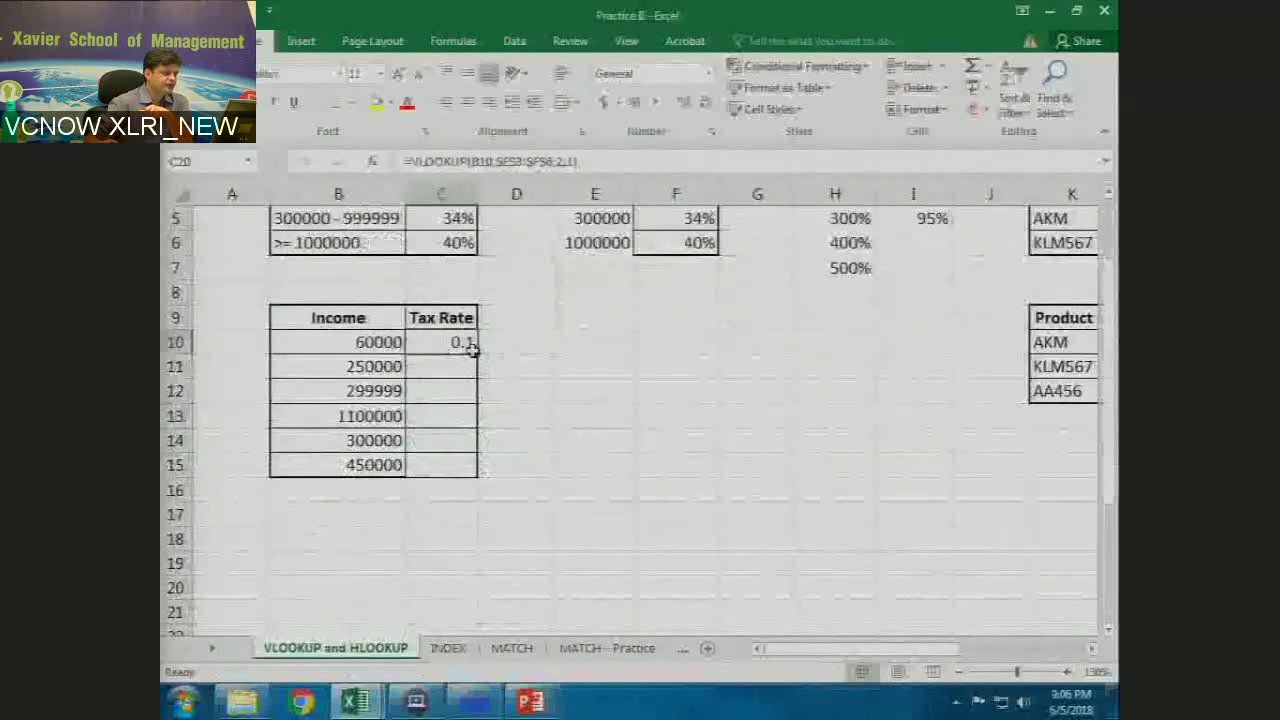
{"action": "double_click", "coordinate": [472, 346]}
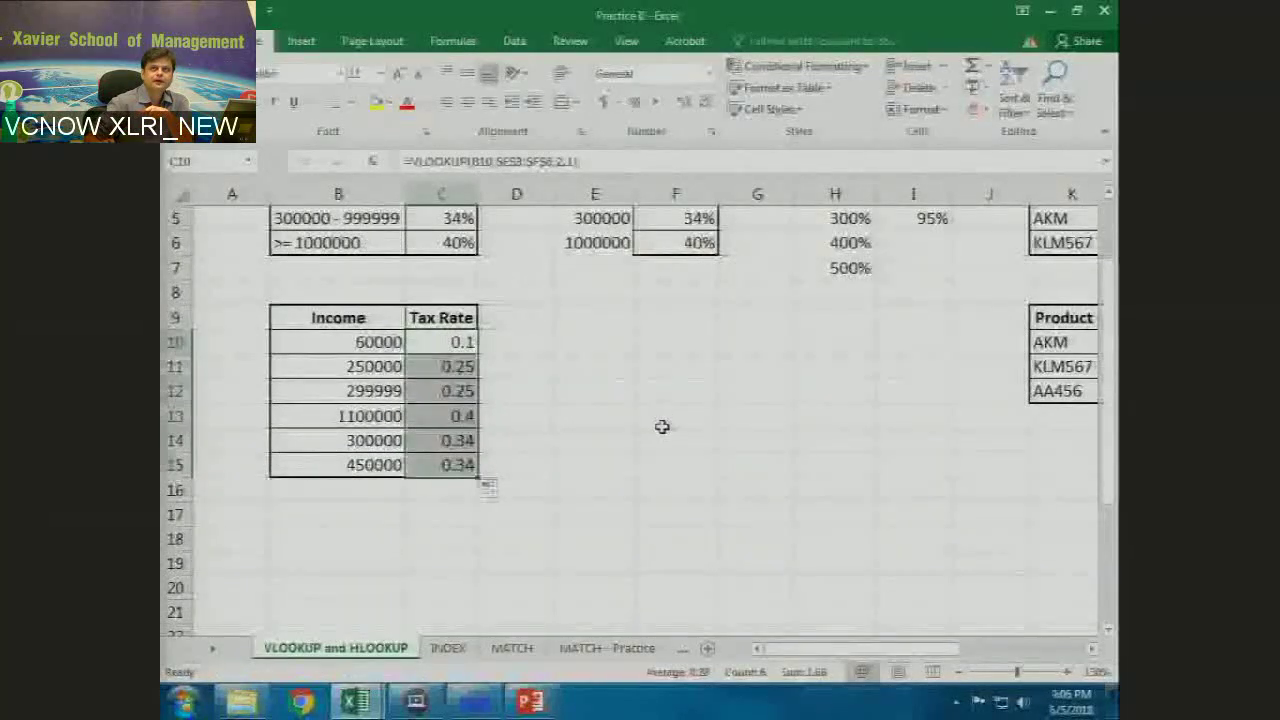
{"action": "scroll", "coordinate": [662, 427], "scroll_direction": "up", "scroll_amount": 1}
{"action": "scroll", "coordinate": [662, 427], "scroll_direction": "up", "scroll_amount": 1}
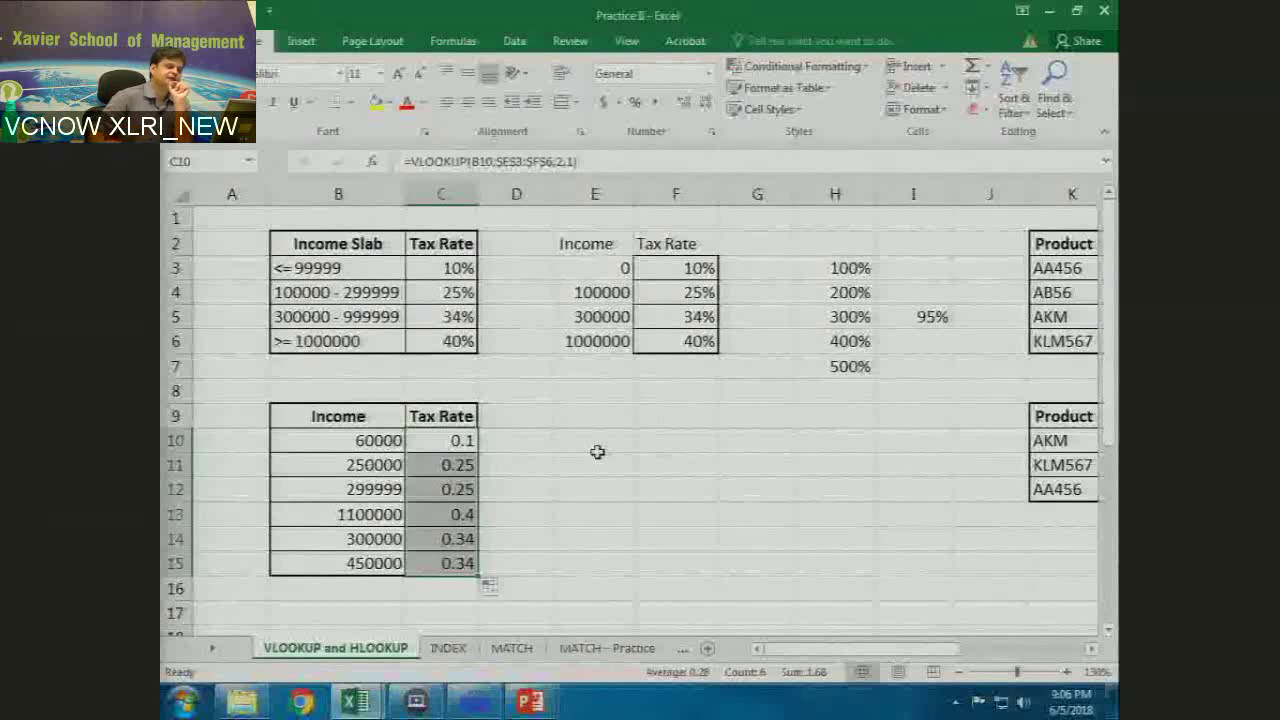
Step: Try 99999 instead of the first slab's lower limit in E3
{"action": "left_click_drag", "start_coordinate": [835, 268], "coordinate": [888, 357]}
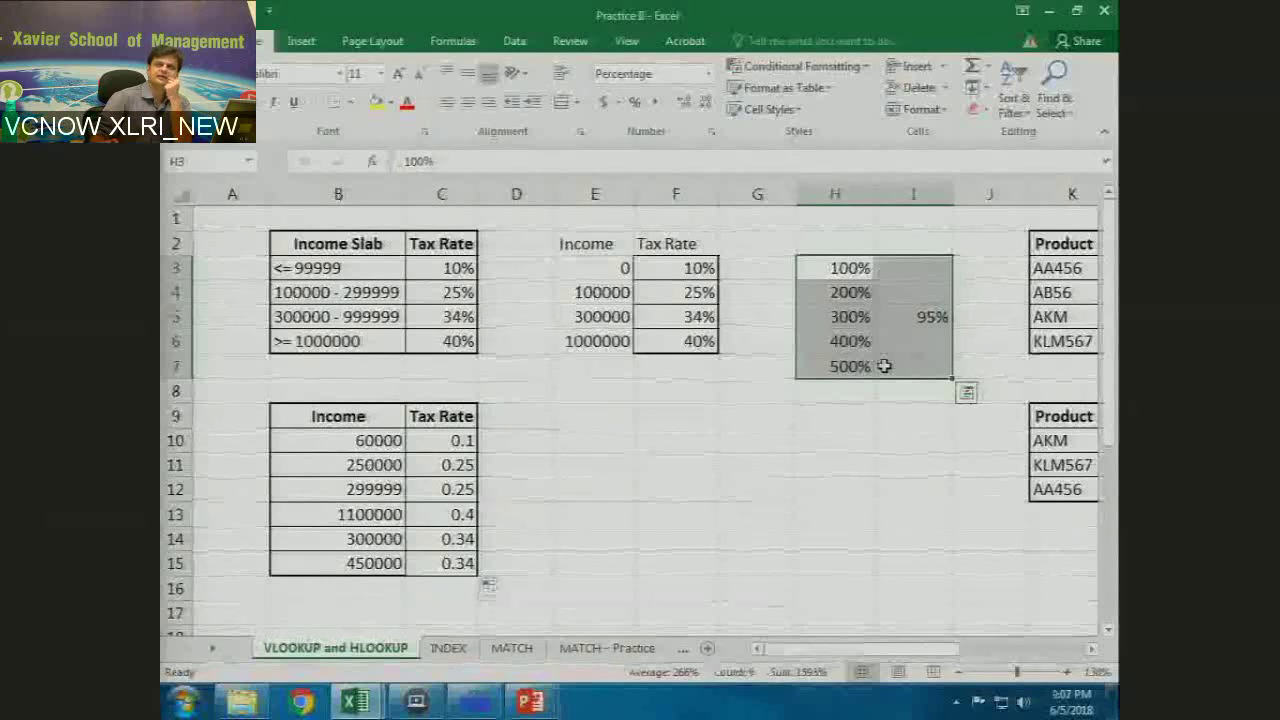
{"action": "key", "text": "shift+BackSpace"}
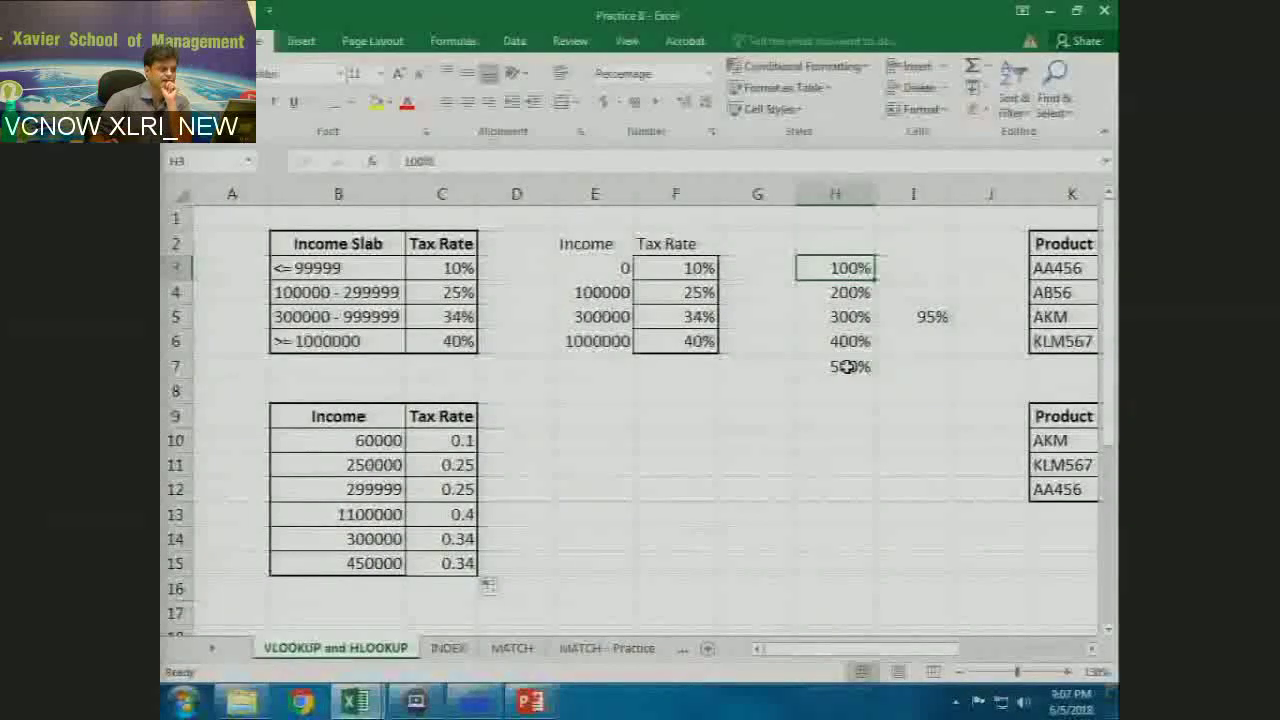
{"action": "left_click", "coordinate": [622, 268]}
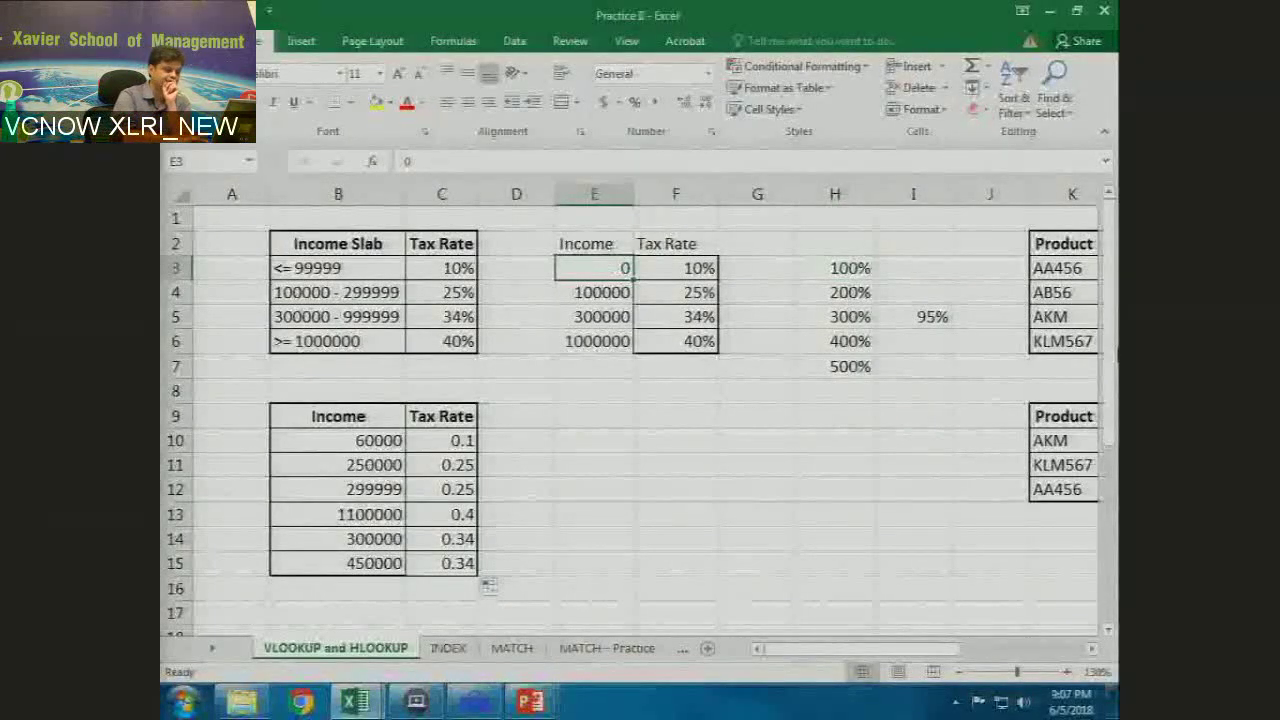
{"action": "type", "text": "99999"}
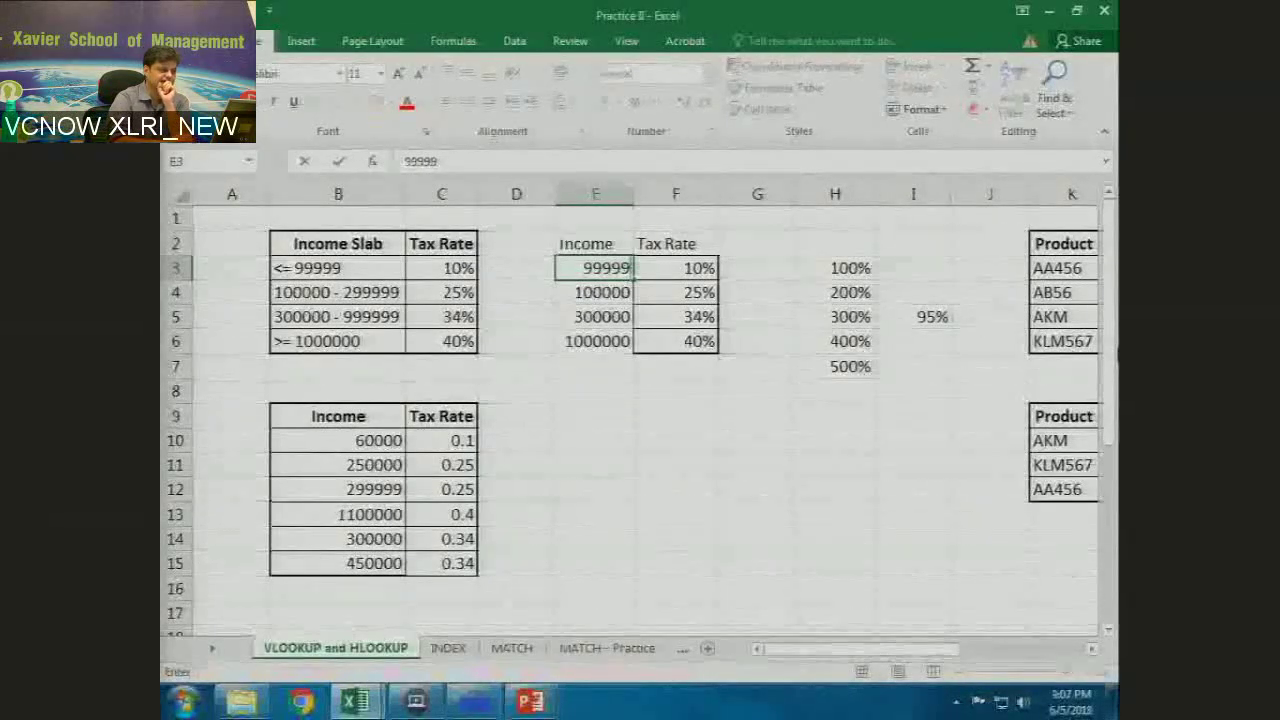
{"action": "key", "text": "Return"}
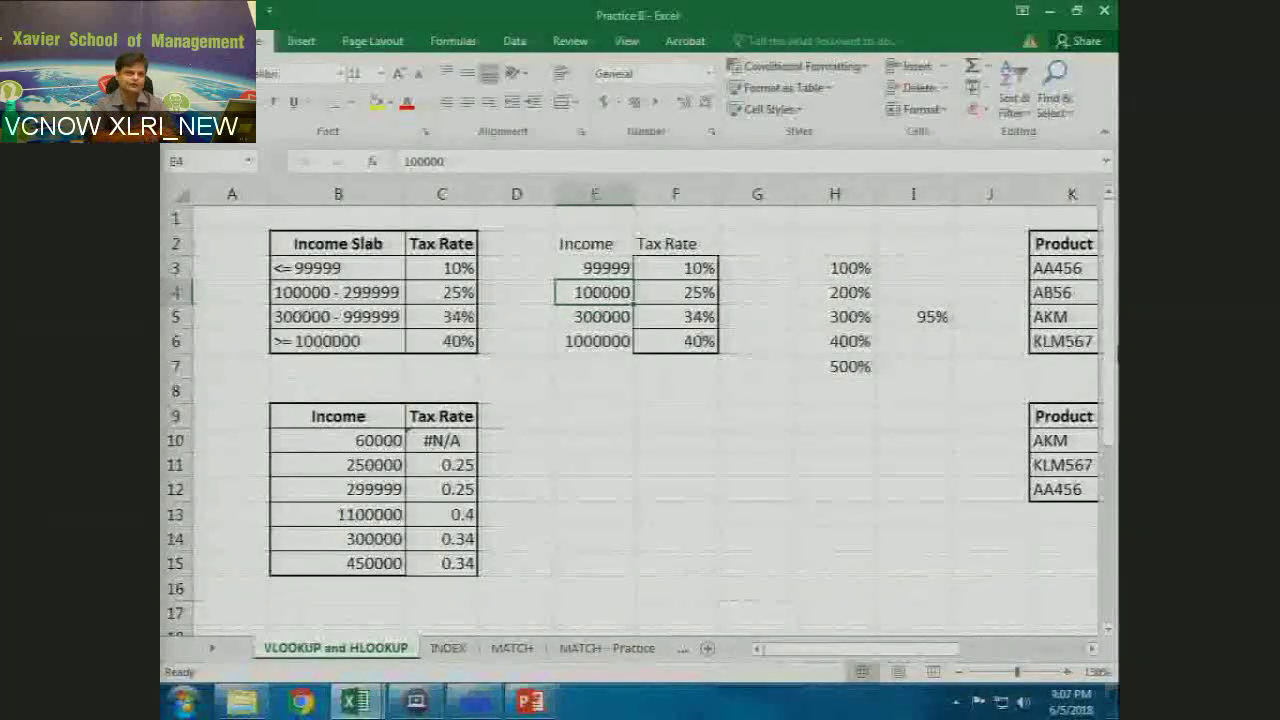
Step: Set the first slab's lower limit in E3 back to 0
{"action": "left_click", "coordinate": [594, 268]}
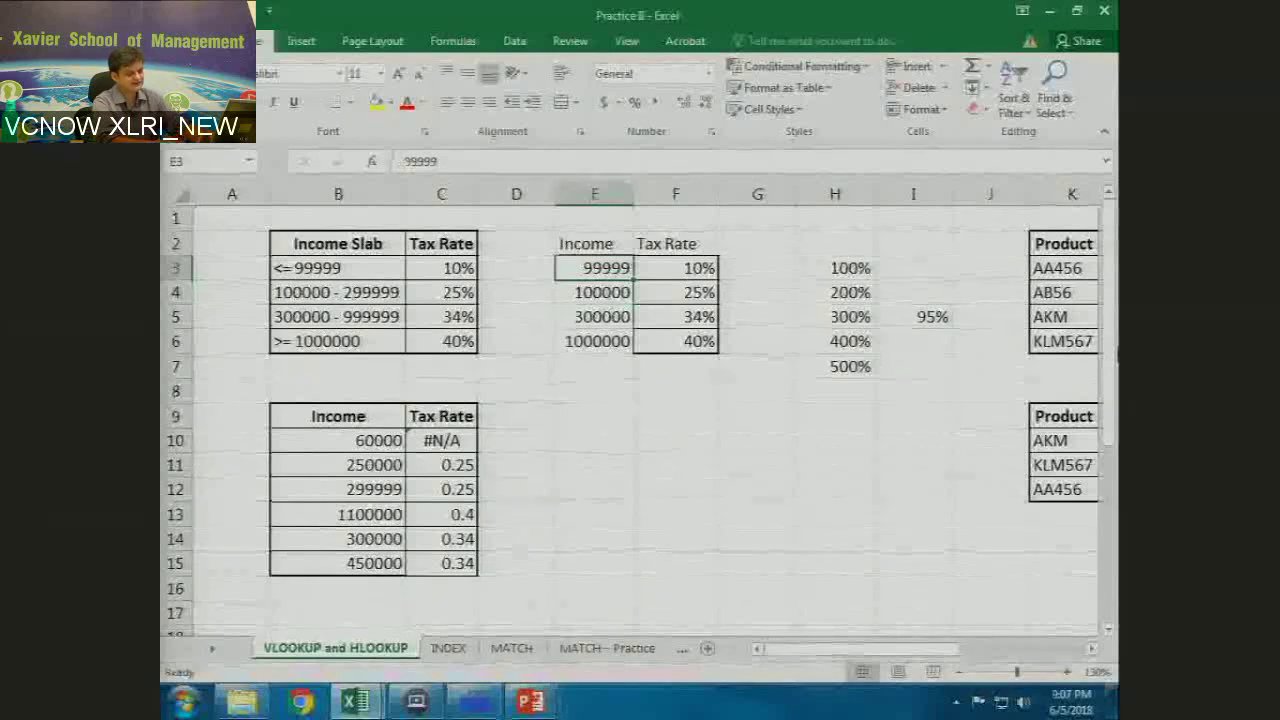
{"action": "type", "text": "0"}
{"action": "key", "text": "Return"}
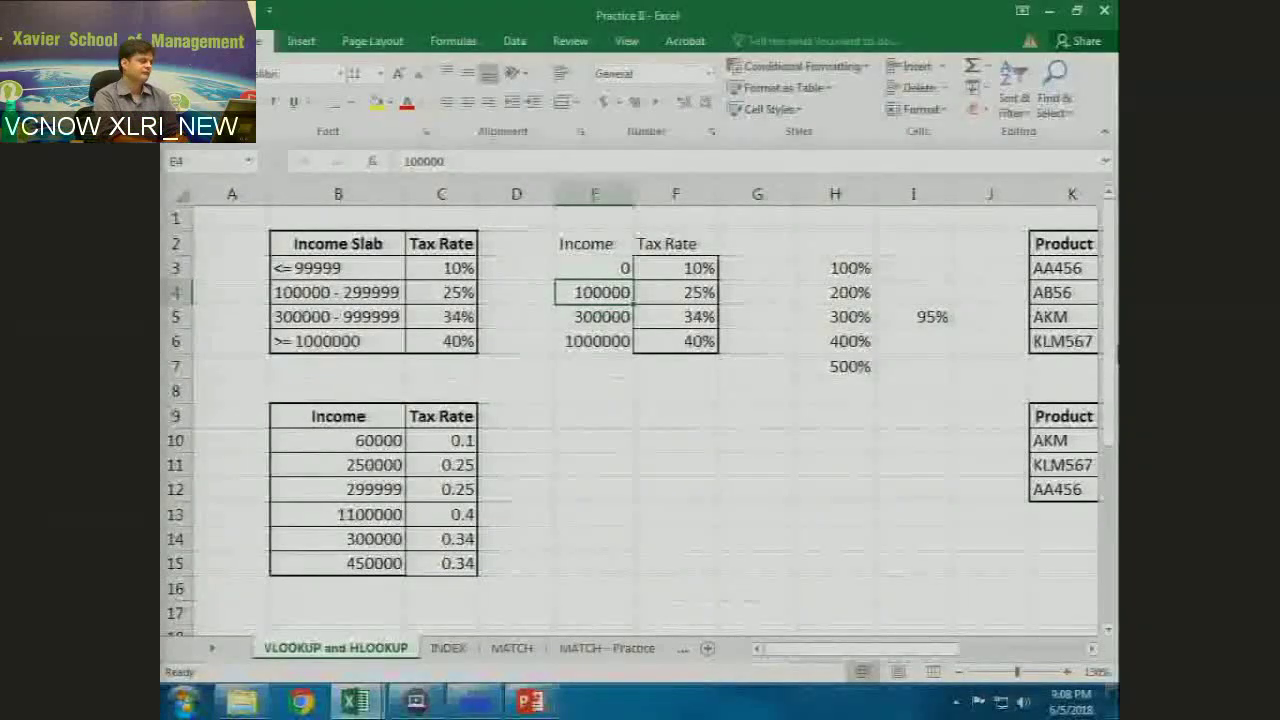
Step: Compare the highest lower limit in E6 with the 1100000 income in B13 and its looked-up tax rate
{"action": "key", "text": "Down"}
{"action": "key", "text": "Down"}
{"action": "key", "text": "Down"}
{"action": "key", "text": "Up"}
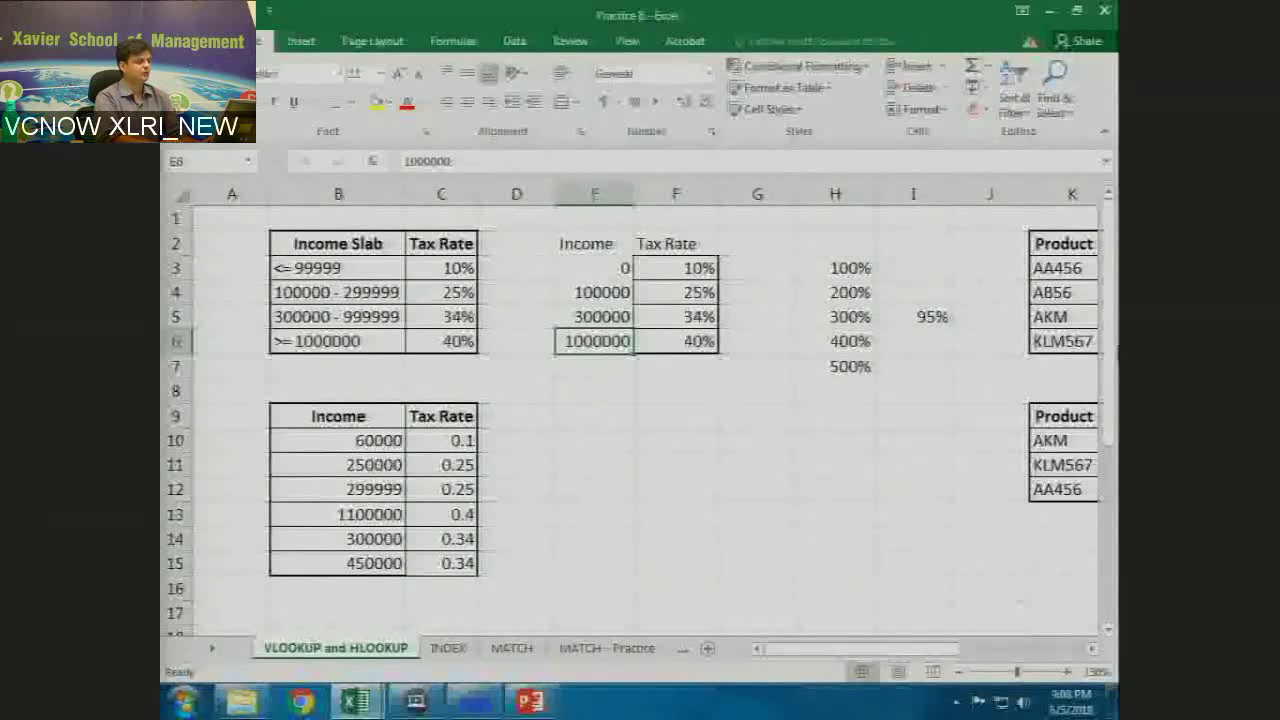
{"action": "left_click", "coordinate": [441, 514]}
{"action": "key", "text": "Left"}
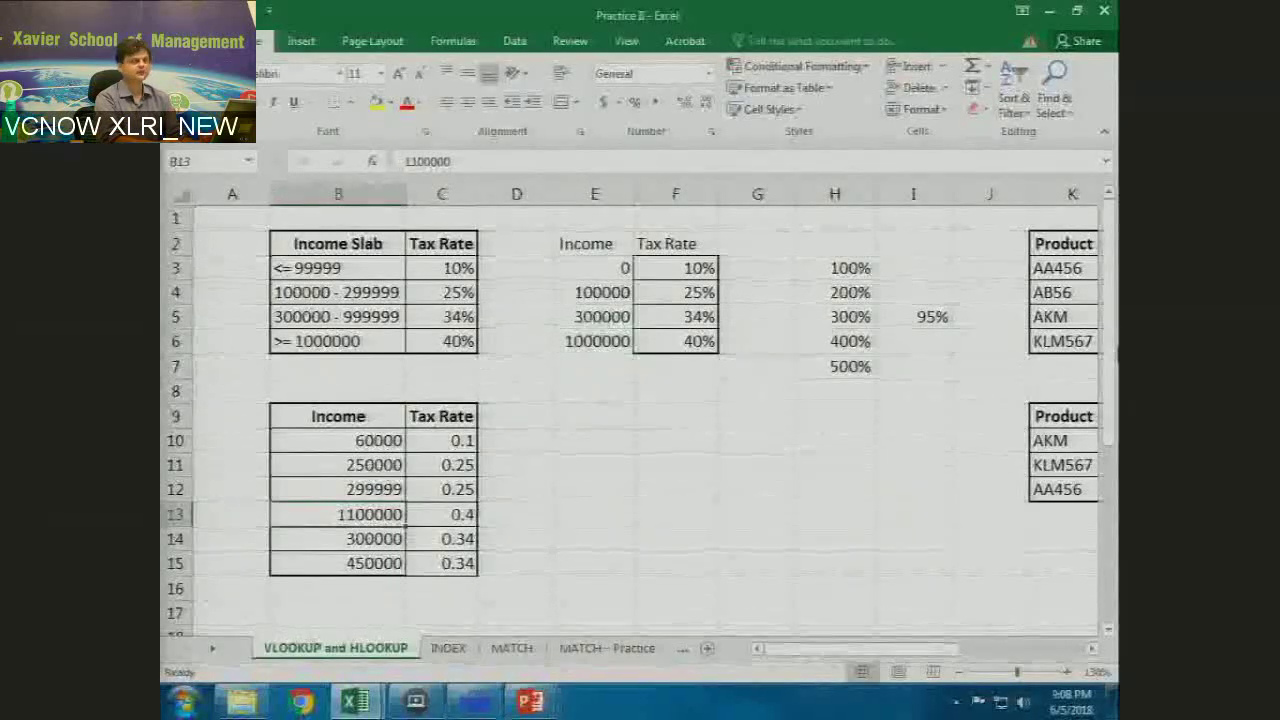
{"action": "left_click", "coordinate": [516, 514]}
{"action": "key", "text": "Right"}
{"action": "key", "text": "Up"}
{"action": "key", "text": "Up"}
{"action": "key", "text": "Up"}
{"action": "key", "text": "Up"}
{"action": "key", "text": "Up"}
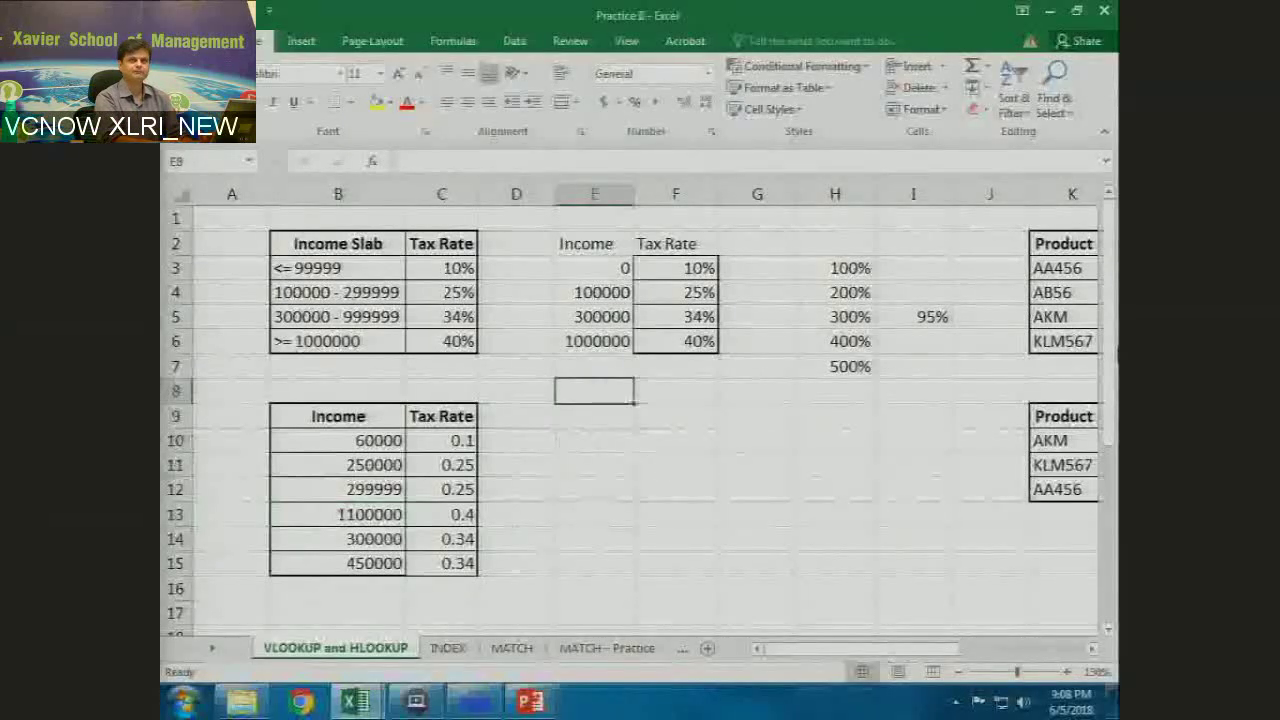
{"action": "key", "text": "Up"}
{"action": "key", "text": "Up"}
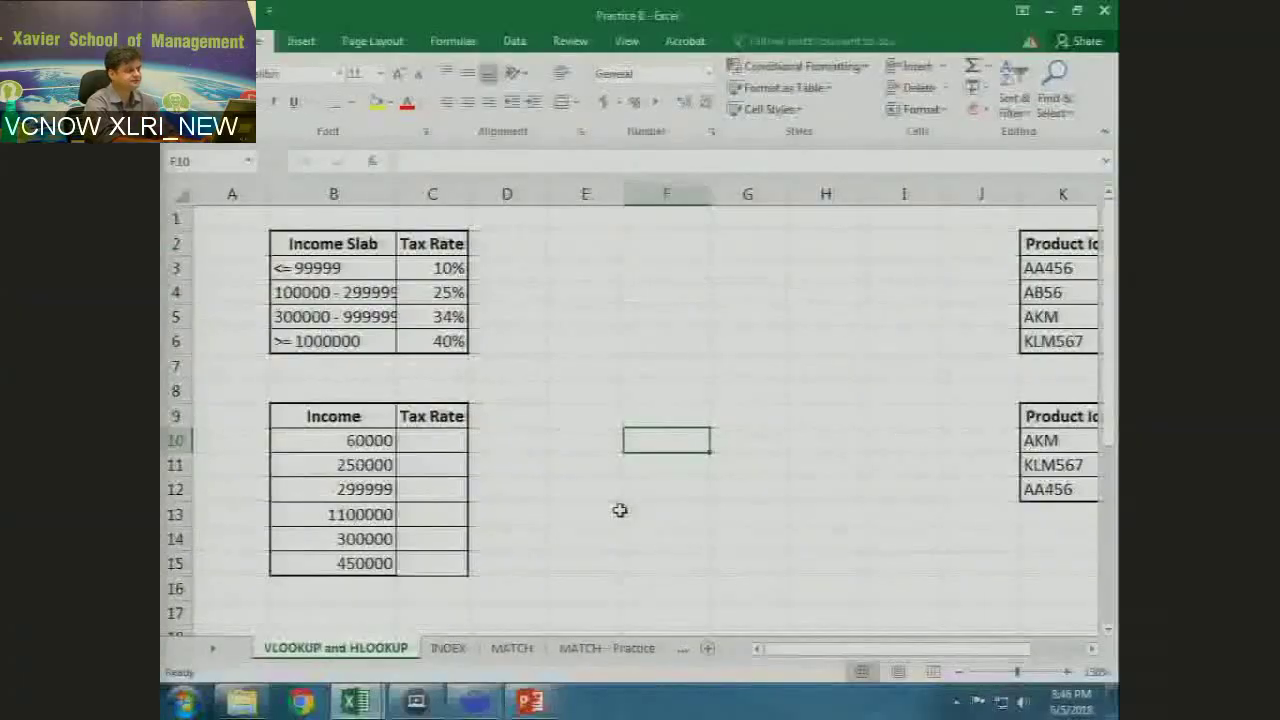
Step: Examine the two Product Id and Price tables in columns K and L
{"action": "key", "text": "Up"}
{"action": "key", "text": "Up"}
{"action": "key", "text": "Up"}
{"action": "key", "text": "Up"}
{"action": "key", "text": "Right"}
{"action": "key", "text": "Right"}
{"action": "key", "text": "Right"}
{"action": "key", "text": "Right"}
{"action": "key", "text": "Right"}
{"action": "key", "text": "Right"}
{"action": "key", "text": "Right"}
{"action": "key", "text": "Right"}
{"action": "key", "text": "Right"}
{"action": "key", "text": "Right"}
{"action": "key", "text": "Right"}
{"action": "key", "text": "Right"}
{"action": "key", "text": "Right"}
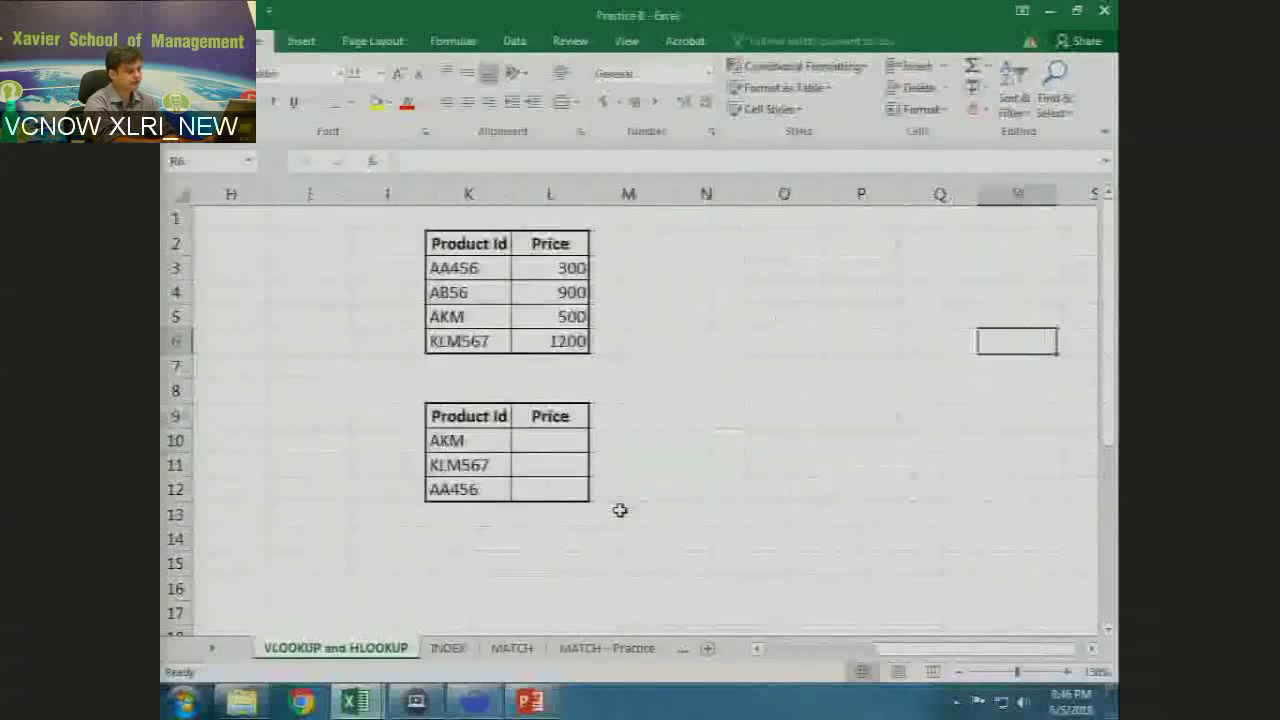
{"action": "key", "text": "Left"}
{"action": "key", "text": "Left"}
{"action": "key", "text": "Left"}
{"action": "key", "text": "Left"}
{"action": "key", "text": "Up"}
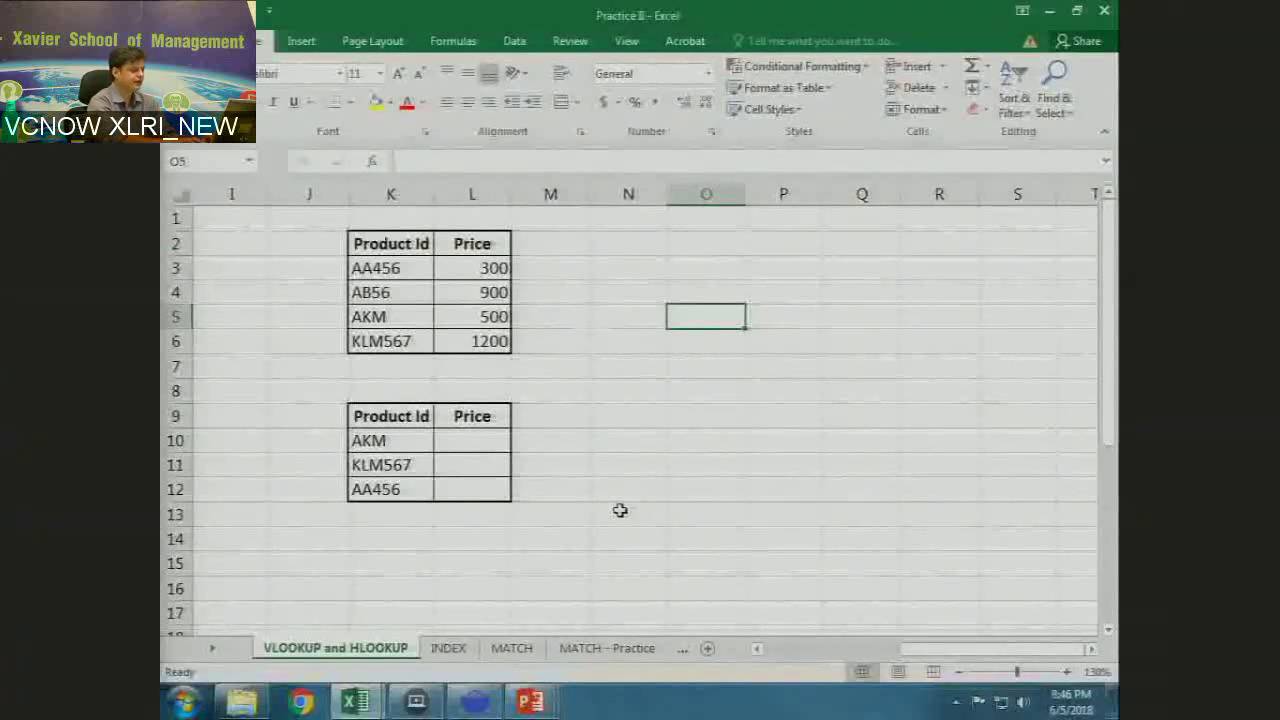
Step: Enter the column headers Name in O5 and Sal in P5 for a small sample table
{"action": "type", "text": "Name"}
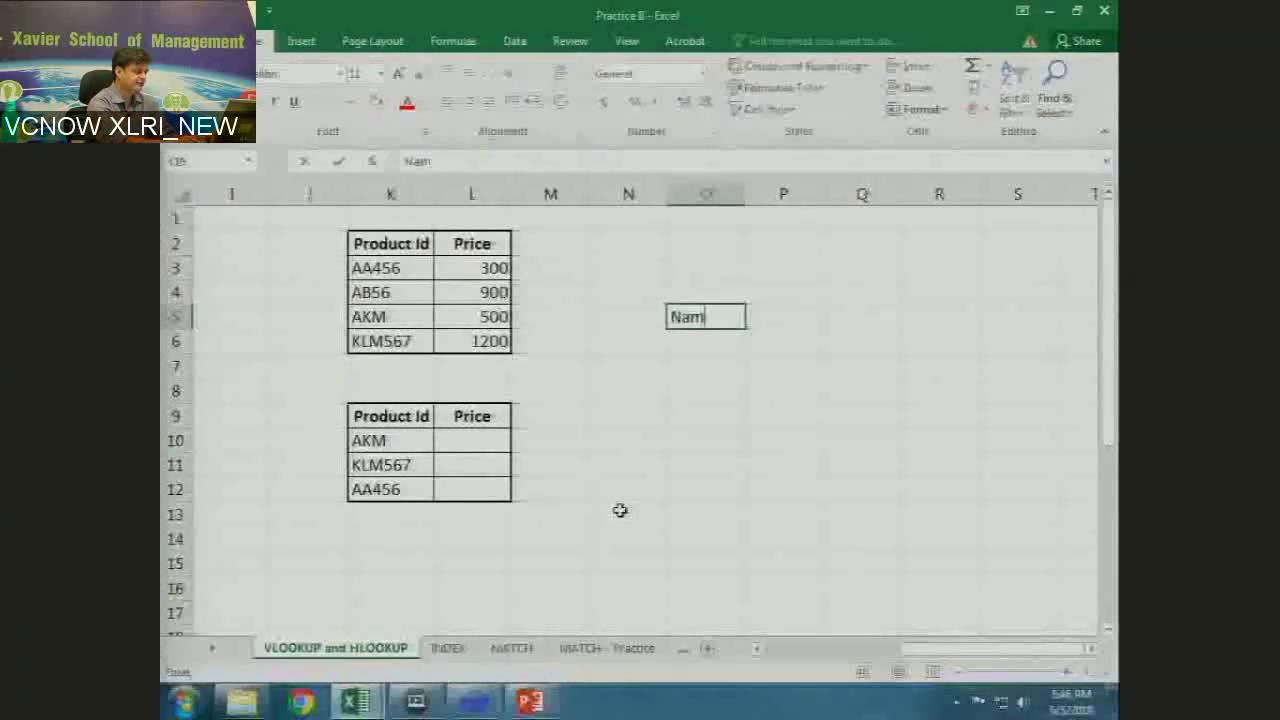
{"action": "key", "text": "Tab"}
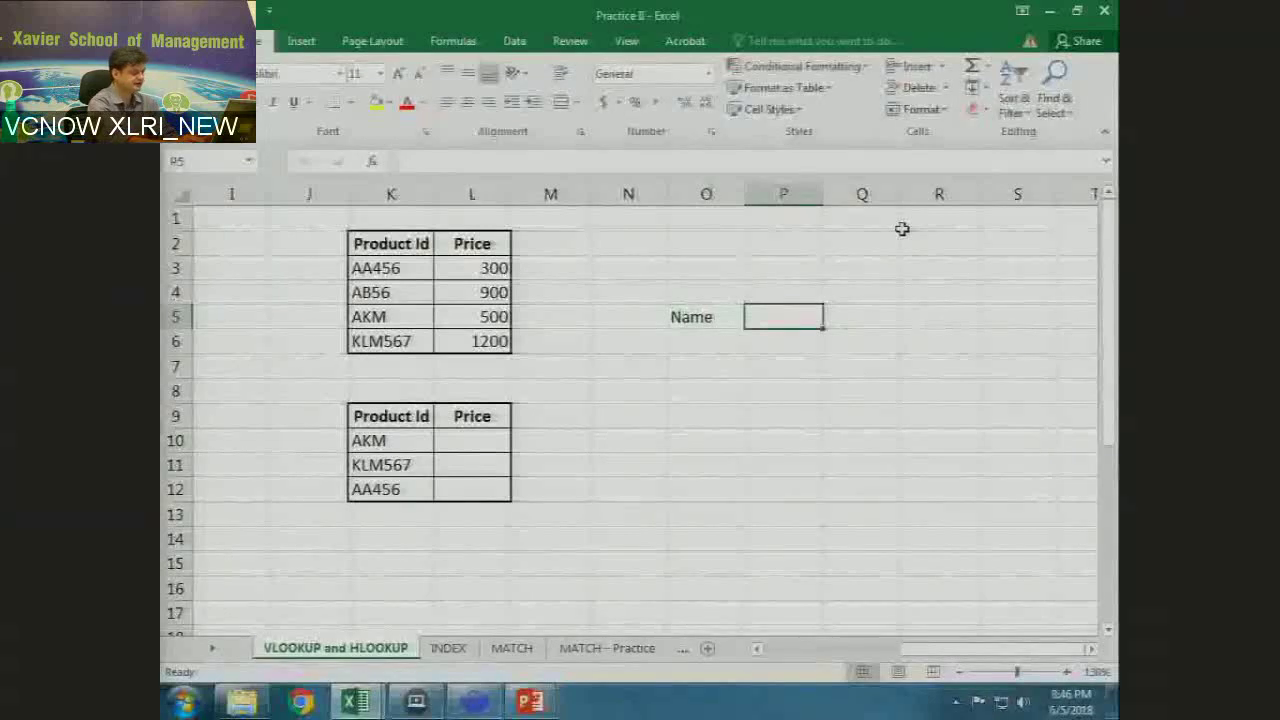
{"action": "type", "text": "Sal"}
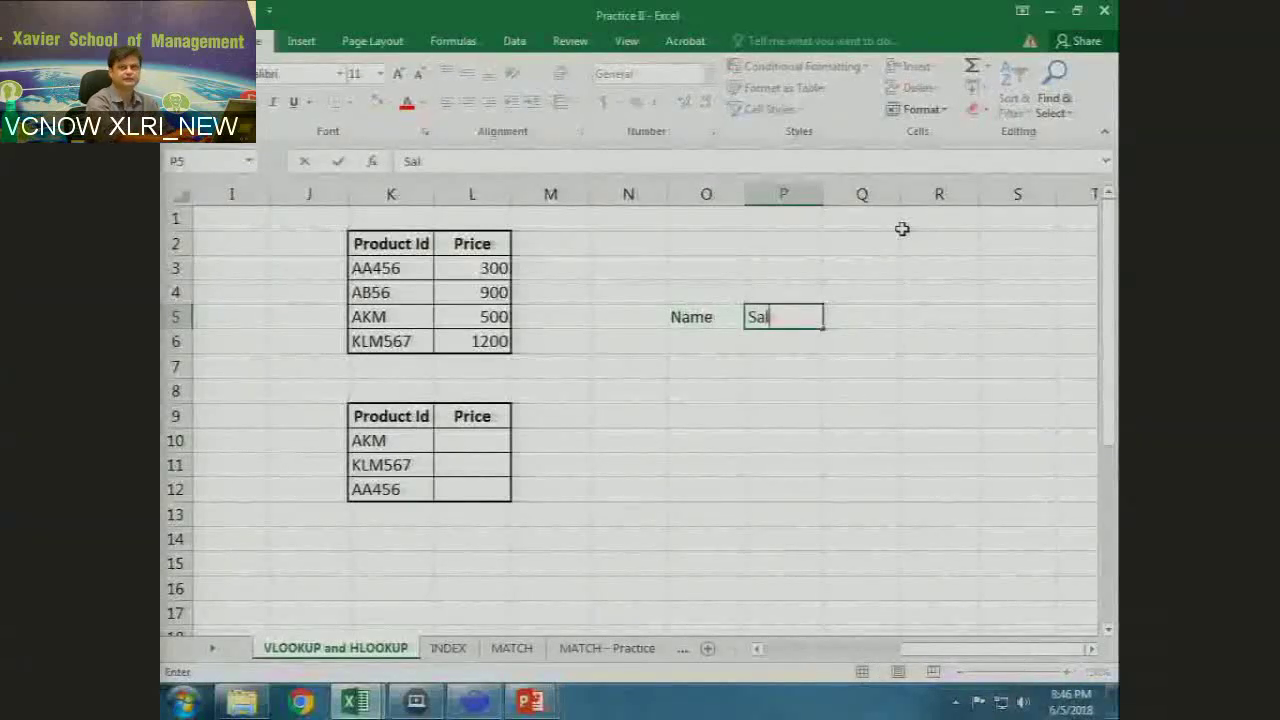
{"action": "key", "text": "Return"}
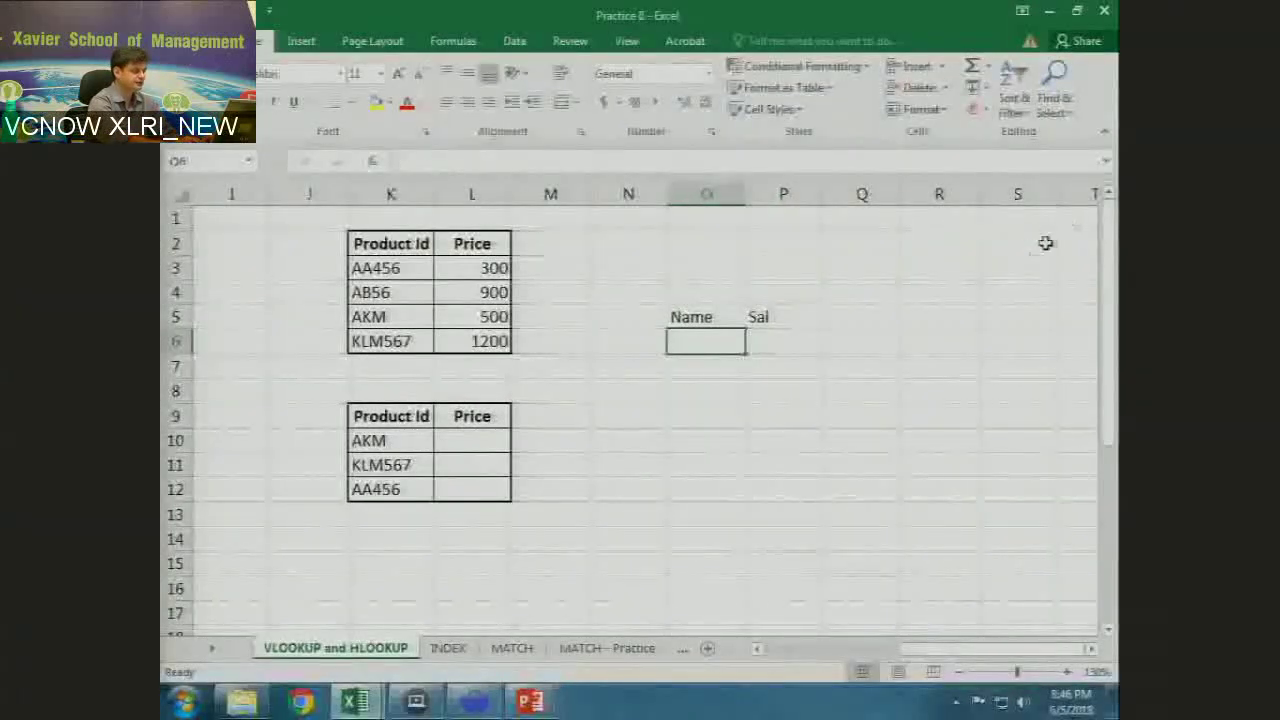
Step: List four sample first names in alphabetical order in O6:O9 under the Name header
{"action": "type", "text": "Bimal"}
{"action": "key", "text": "Return"}
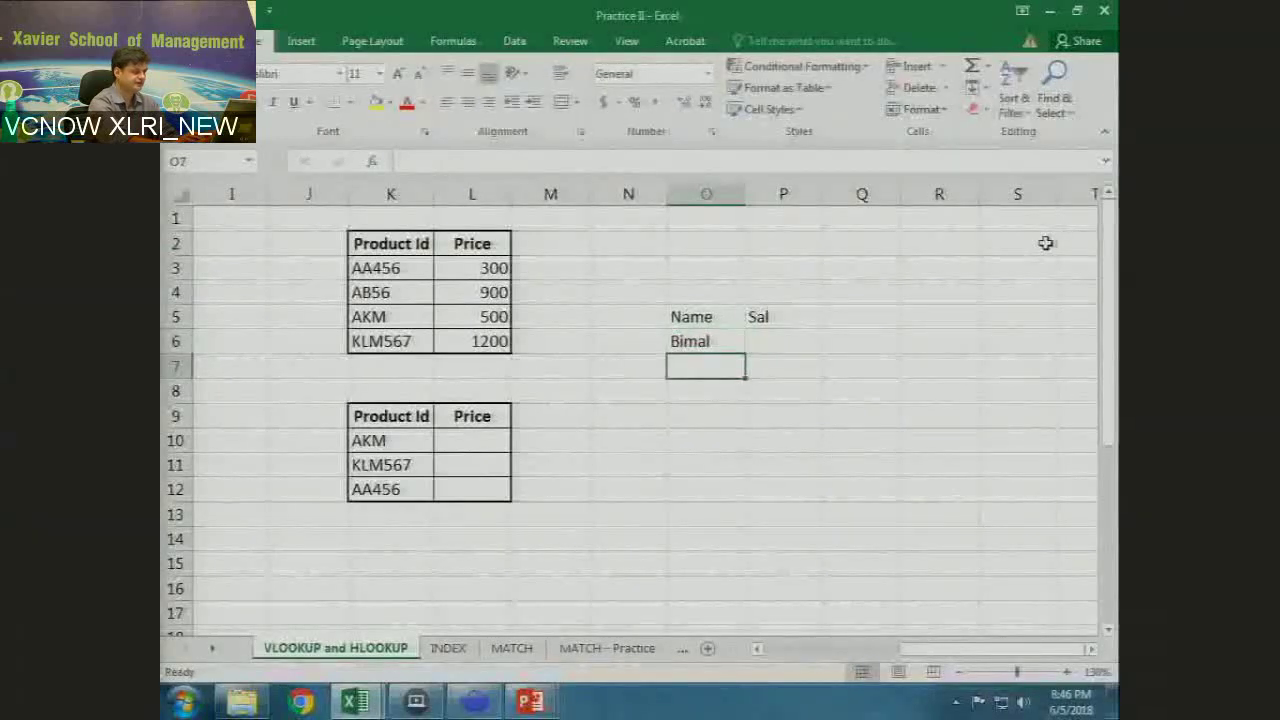
{"action": "type", "text": "David"}
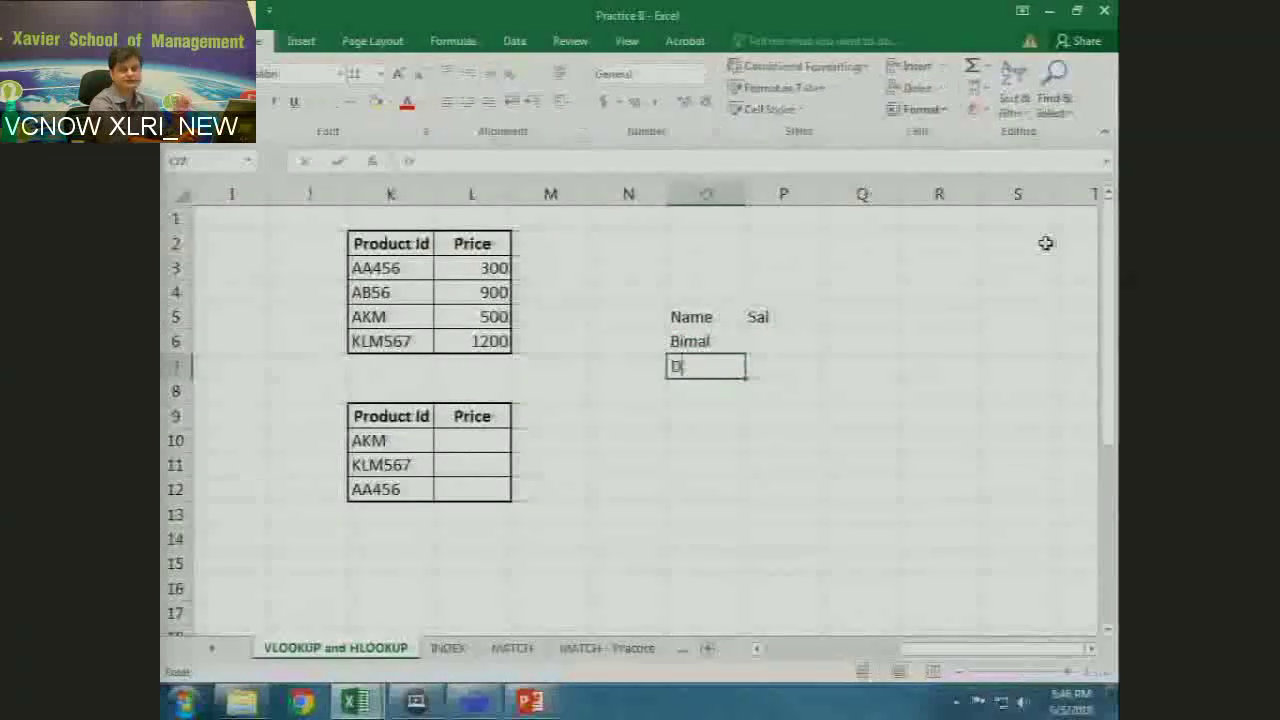
{"action": "key", "text": "Return"}
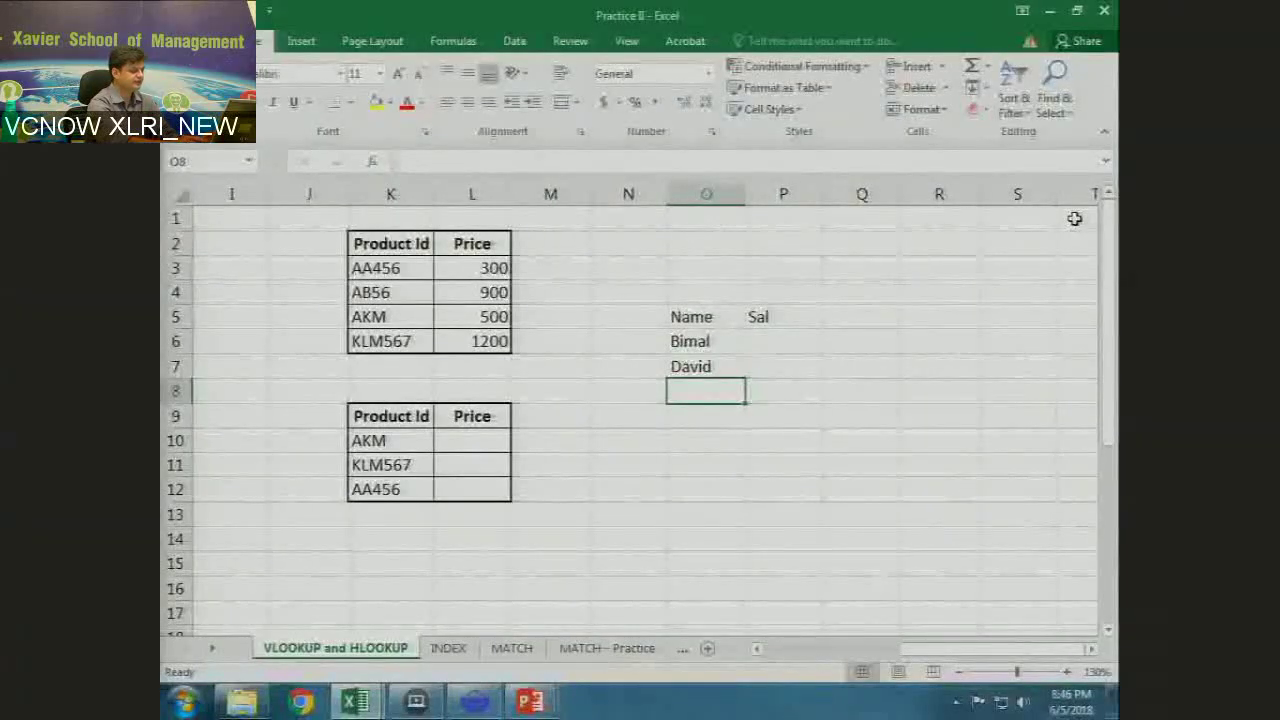
{"action": "type", "text": "Na"}
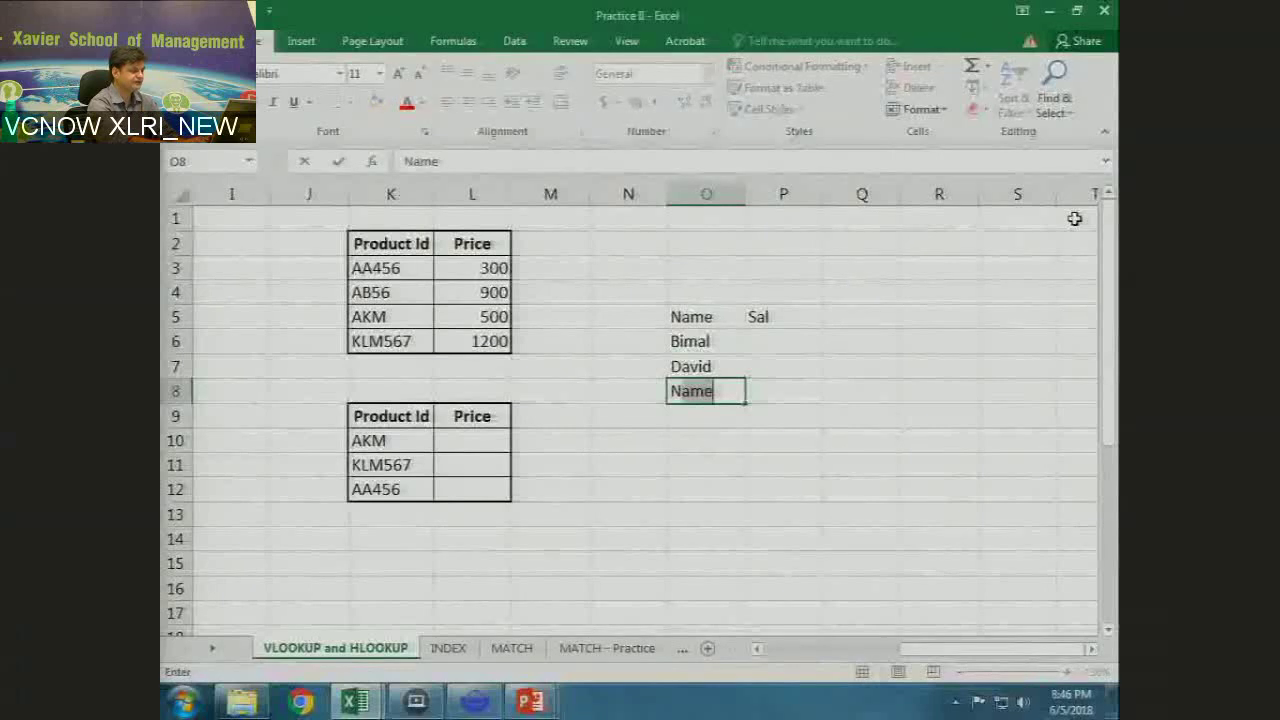
{"action": "key", "text": "BackSpace"}
{"action": "key", "text": "BackSpace"}
{"action": "type", "text": "eel"}
{"action": "key", "text": "Return"}
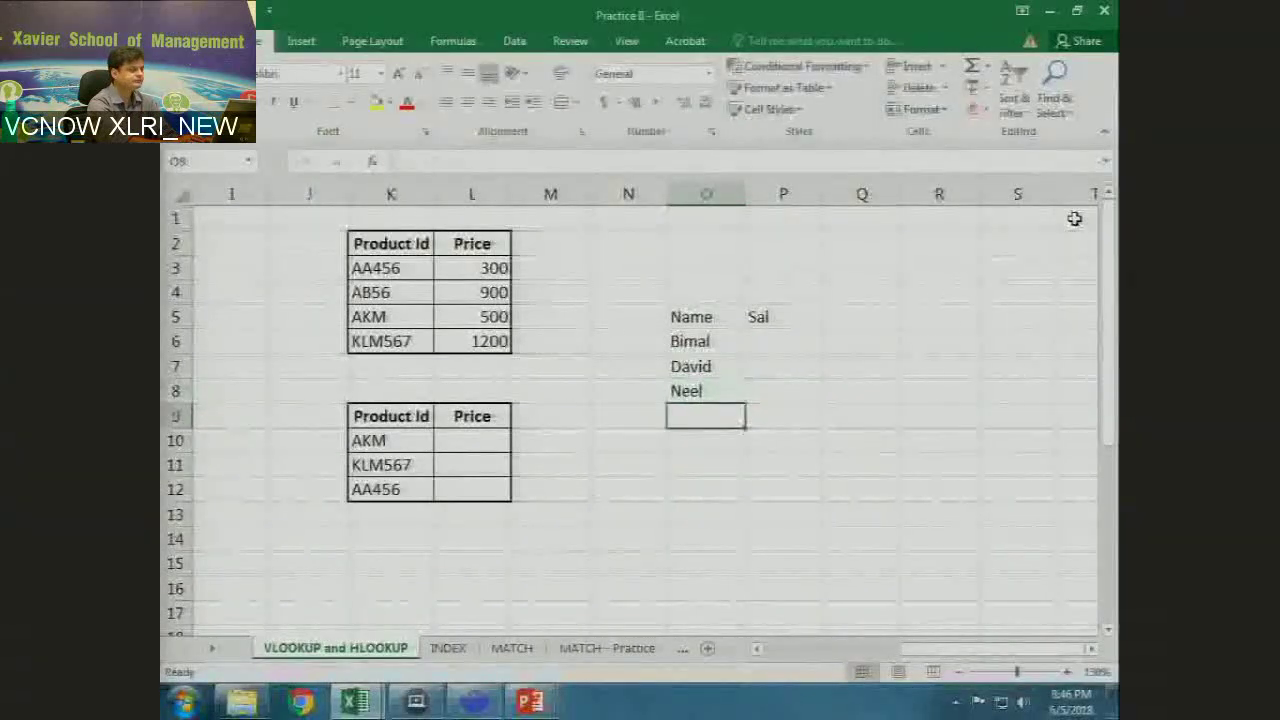
{"action": "type", "text": "Pat"}
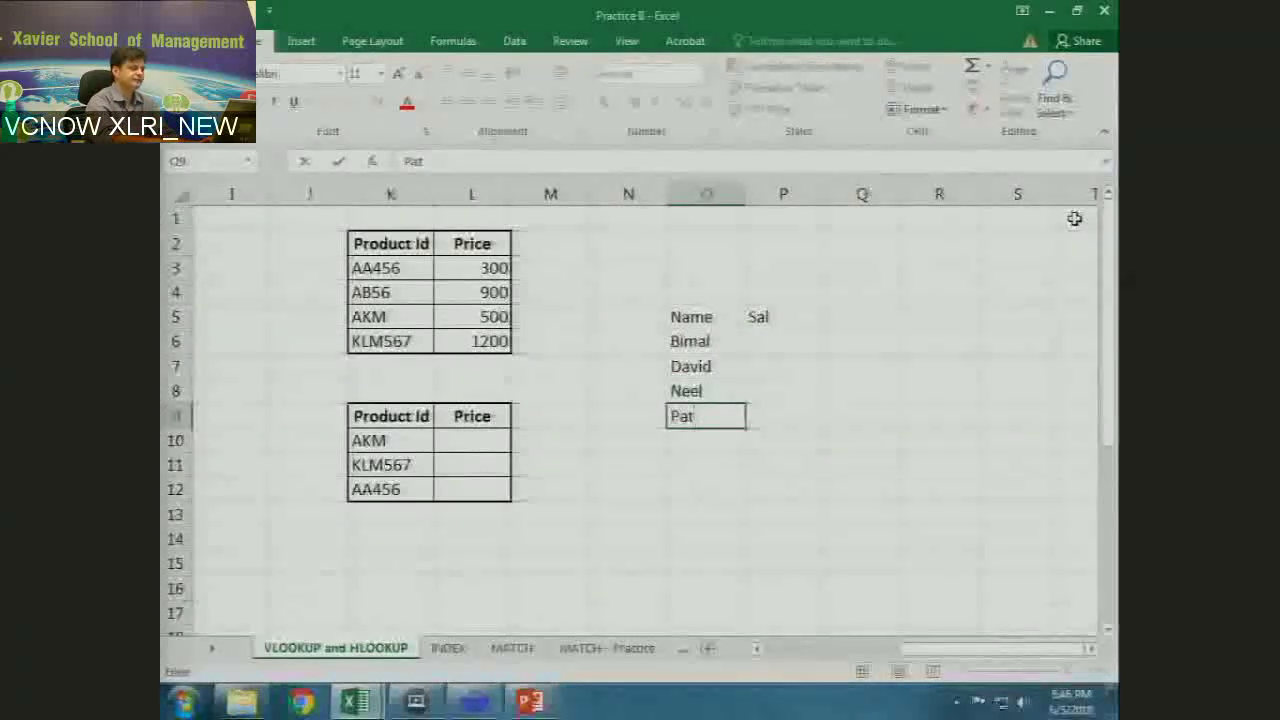
Step: Fill the Sal column in P6:P9 with 12, 34, 56 and 11
{"action": "key", "text": "Up"}
{"action": "key", "text": "Up"}
{"action": "key", "text": "Up"}
{"action": "key", "text": "Right"}
{"action": "type", "text": "12"}
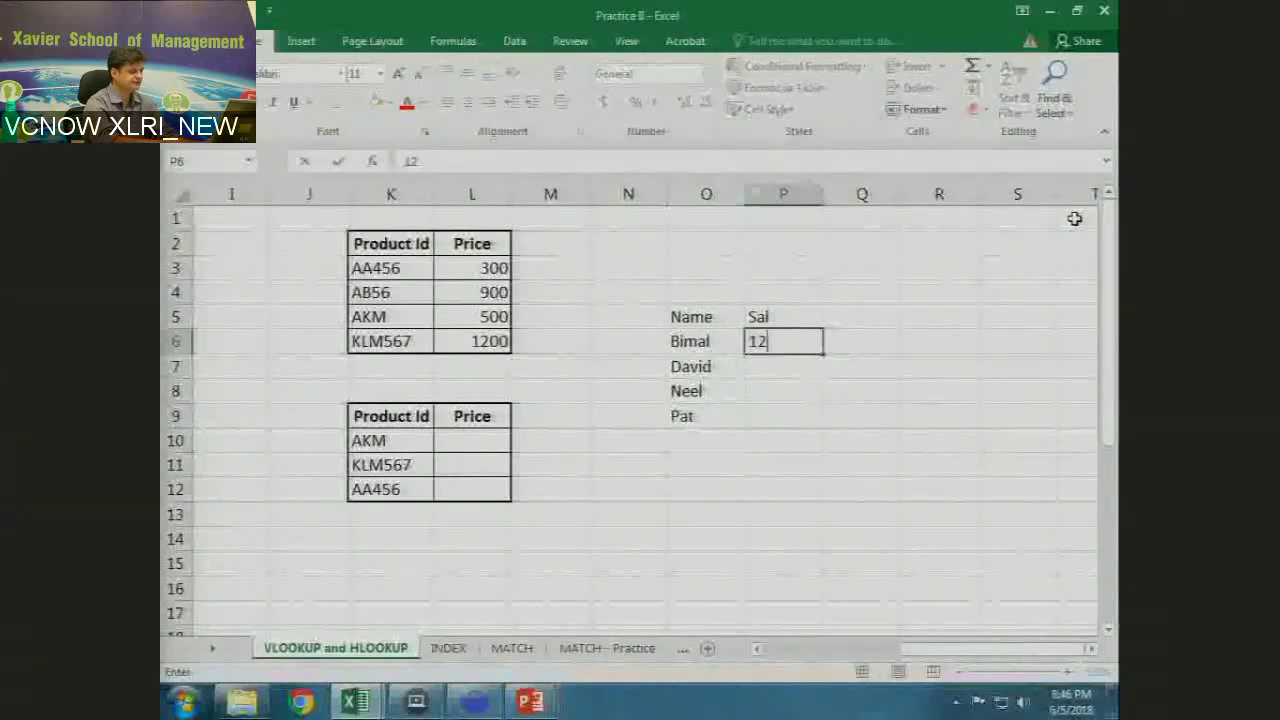
{"action": "key", "text": "Return"}
{"action": "type", "text": "34"}
{"action": "key", "text": "Return"}
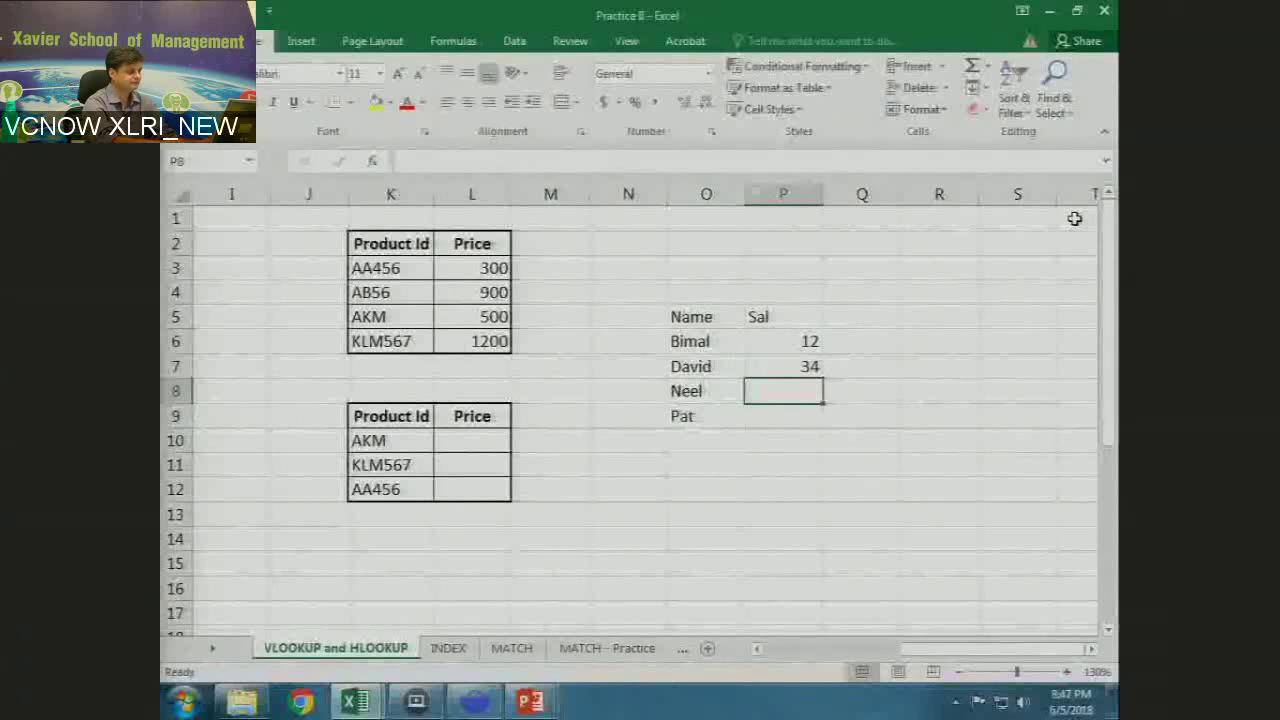
{"action": "type", "text": "56"}
{"action": "key", "text": "Return"}
{"action": "type", "text": "11"}
{"action": "key", "text": "Return"}
Step: Label P11 as Exact and R11 as Approx below the sample table
{"action": "key", "text": "Left"}
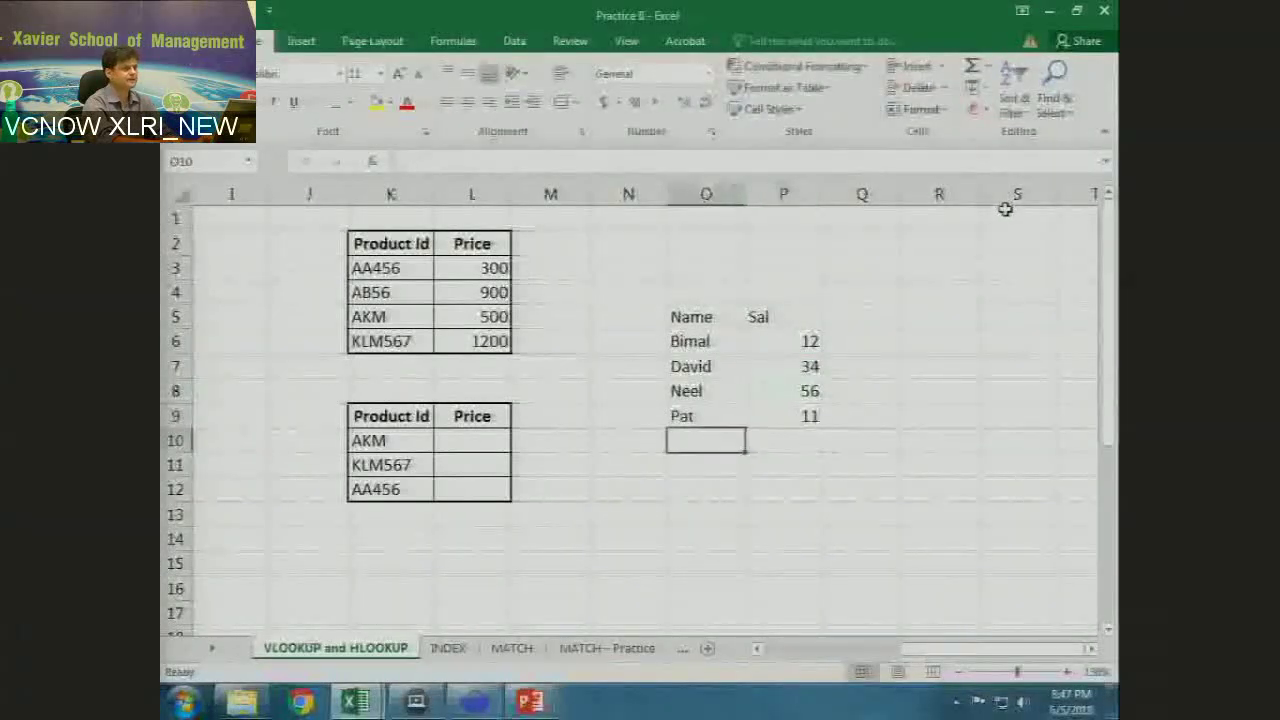
{"action": "key", "text": "Down"}
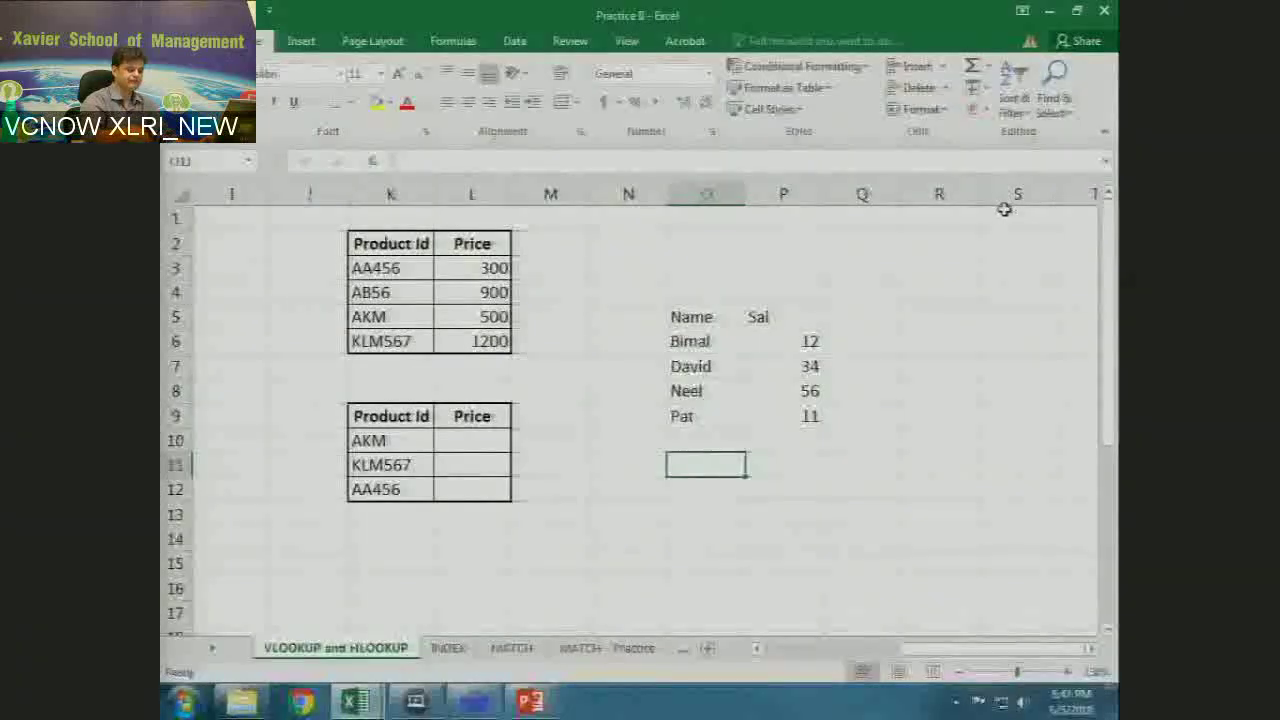
{"action": "key", "text": "Right"}
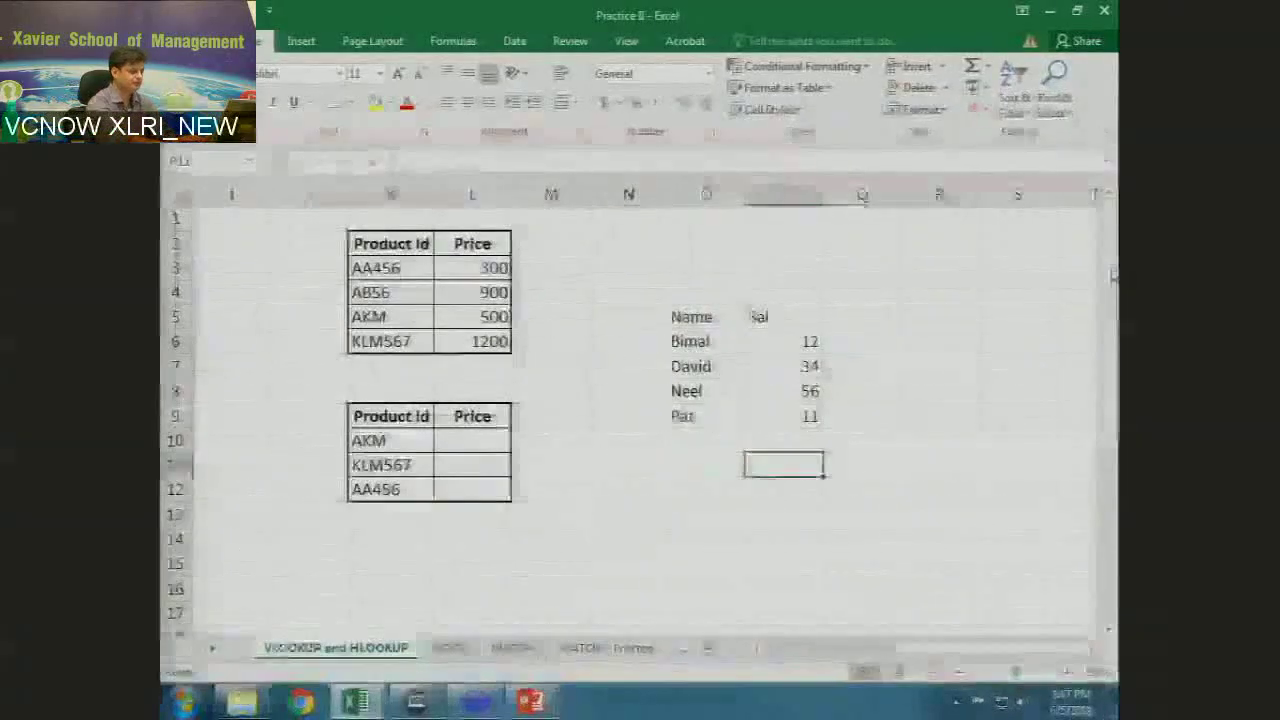
{"action": "type", "text": "Exac"}
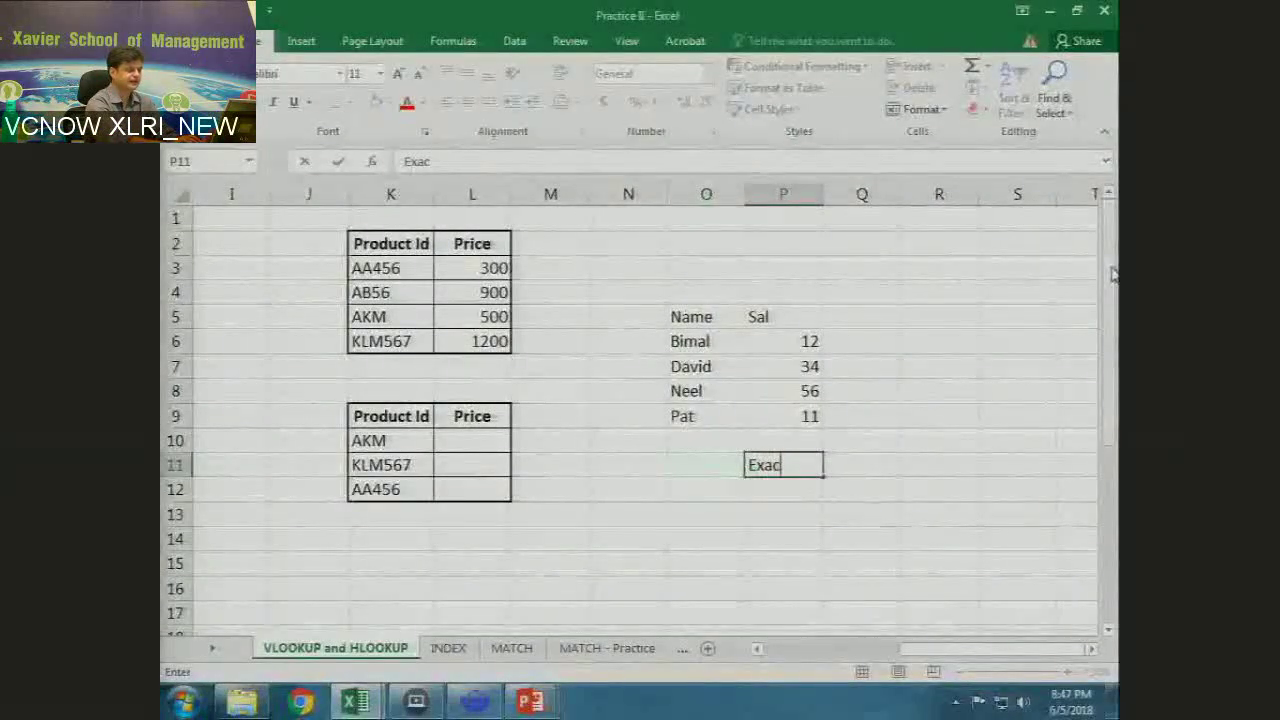
{"action": "type", "text": "t"}
{"action": "key", "text": "Tab"}
{"action": "key", "text": "Tab"}
{"action": "type", "text": "Approx"}
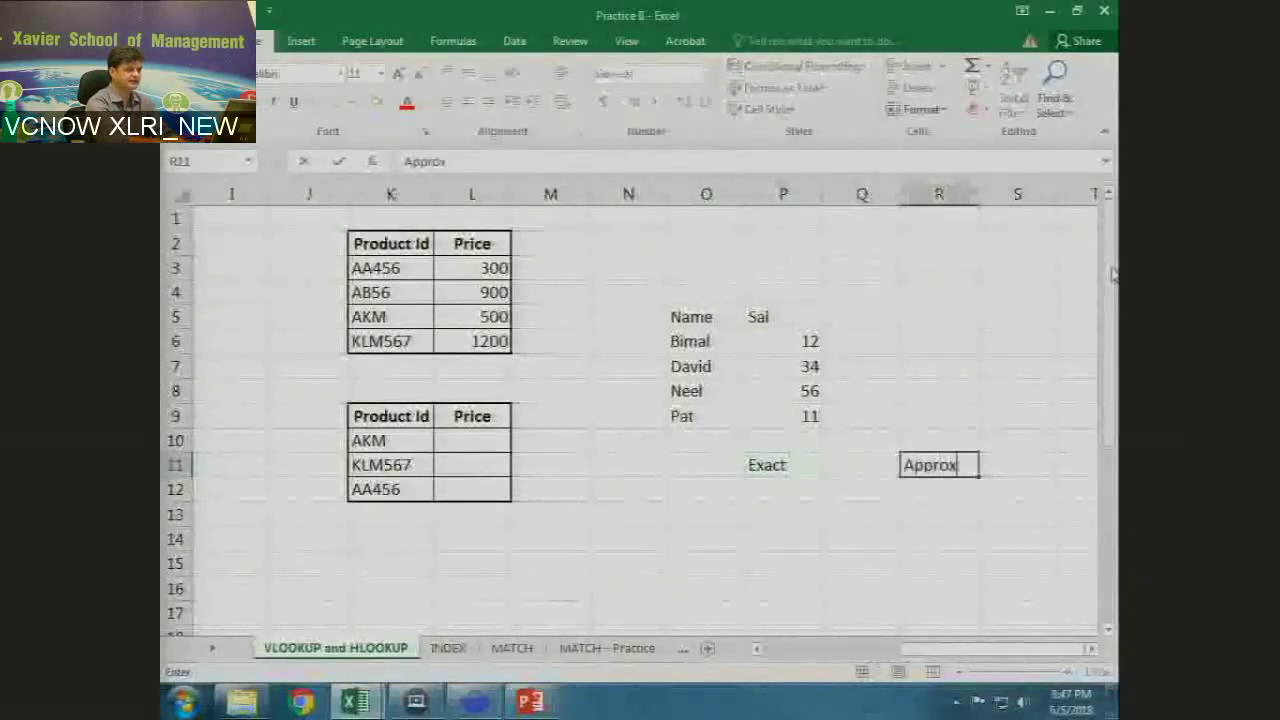
{"action": "key", "text": "Return"}
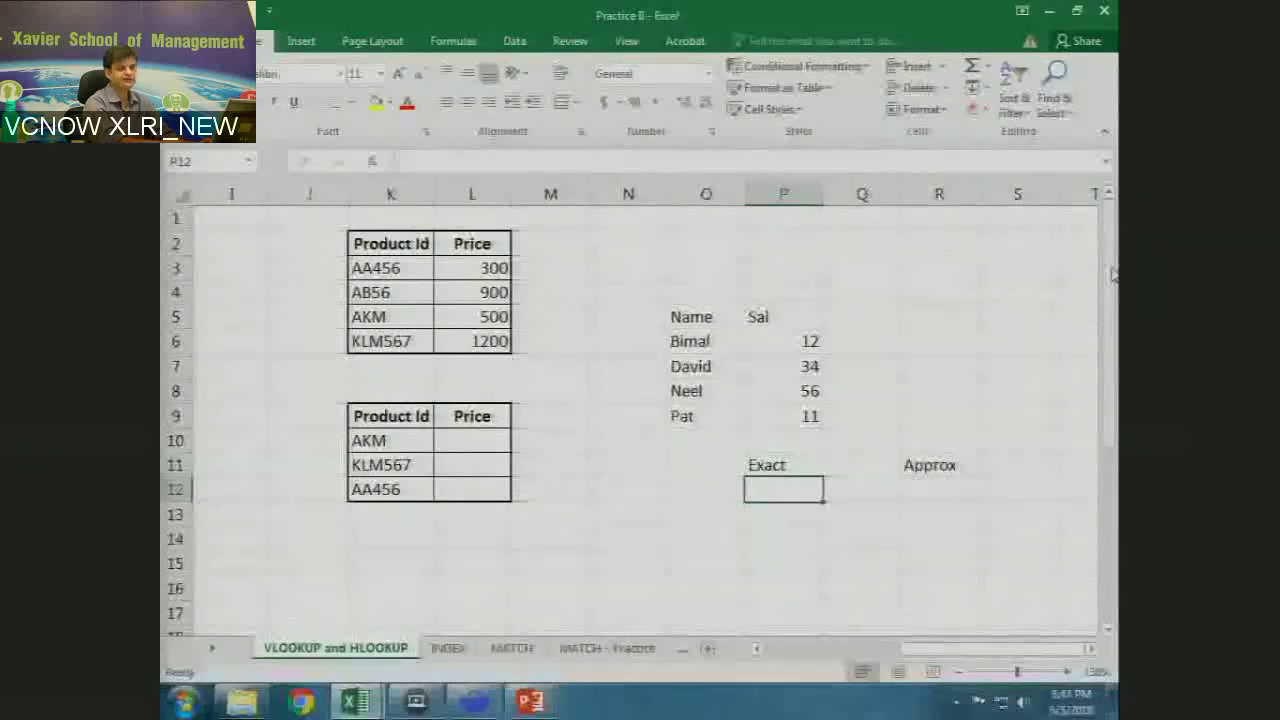
Step: Enter a differently spelled variant of the third sample name in O12 as the lookup value
{"action": "key", "text": "Left"}
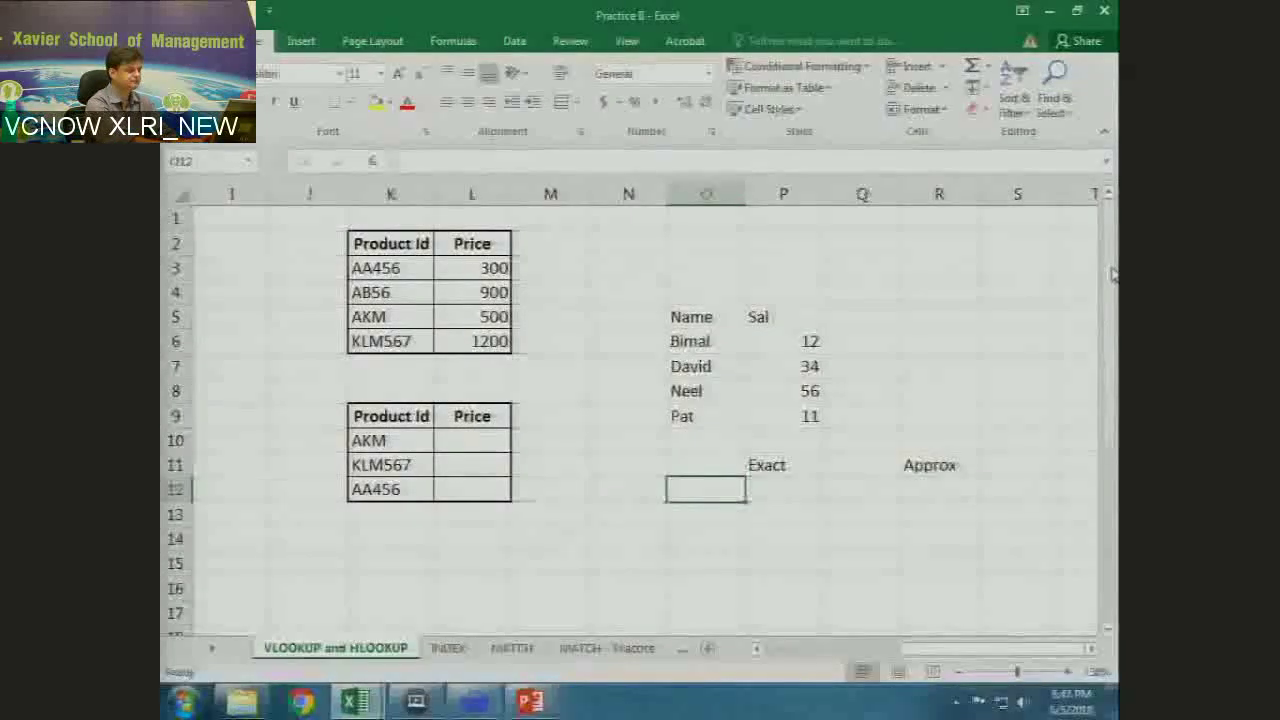
{"action": "type", "text": "Neil"}
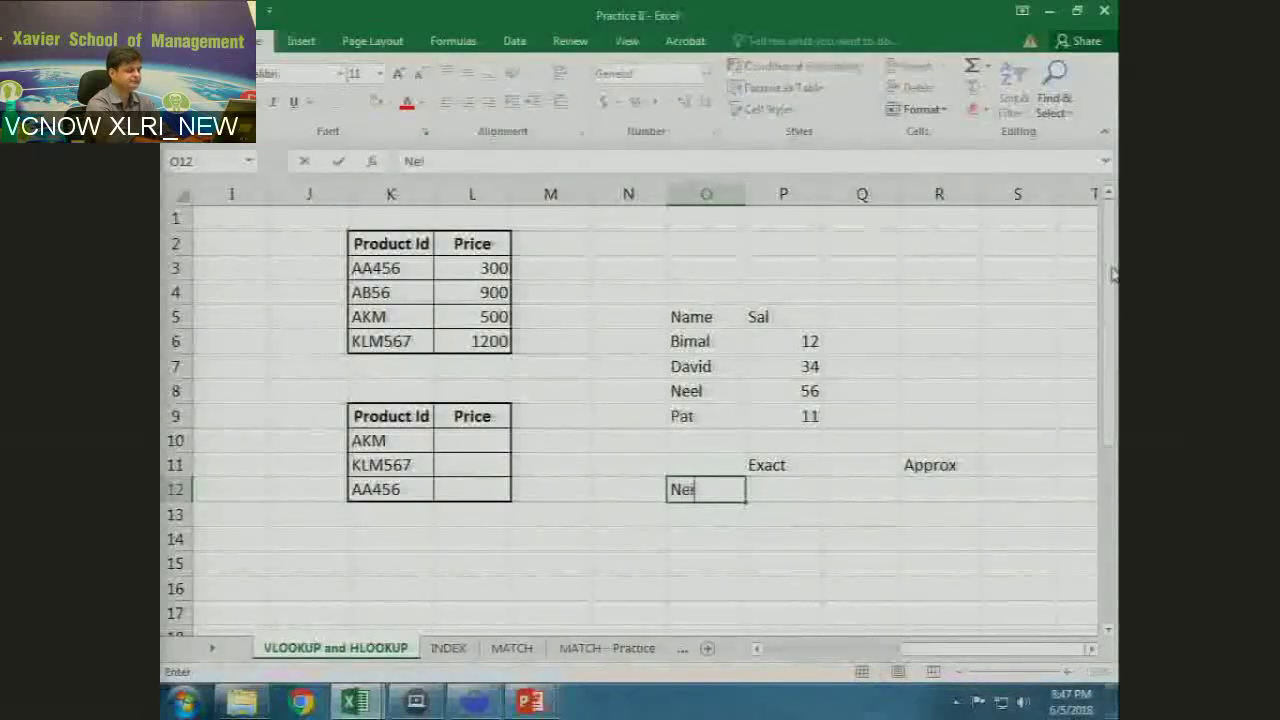
{"action": "key", "text": "Return"}
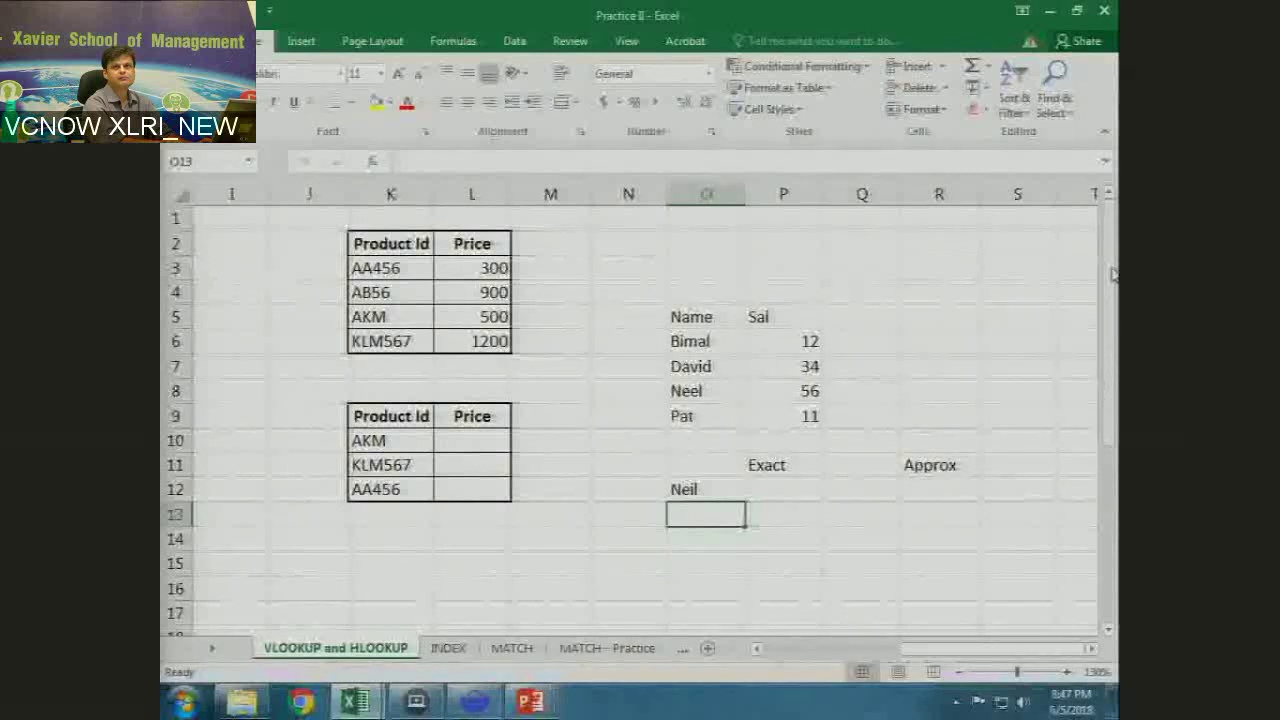
{"action": "key", "text": "Up"}
{"action": "key", "text": "Up"}
{"action": "key", "text": "Down"}
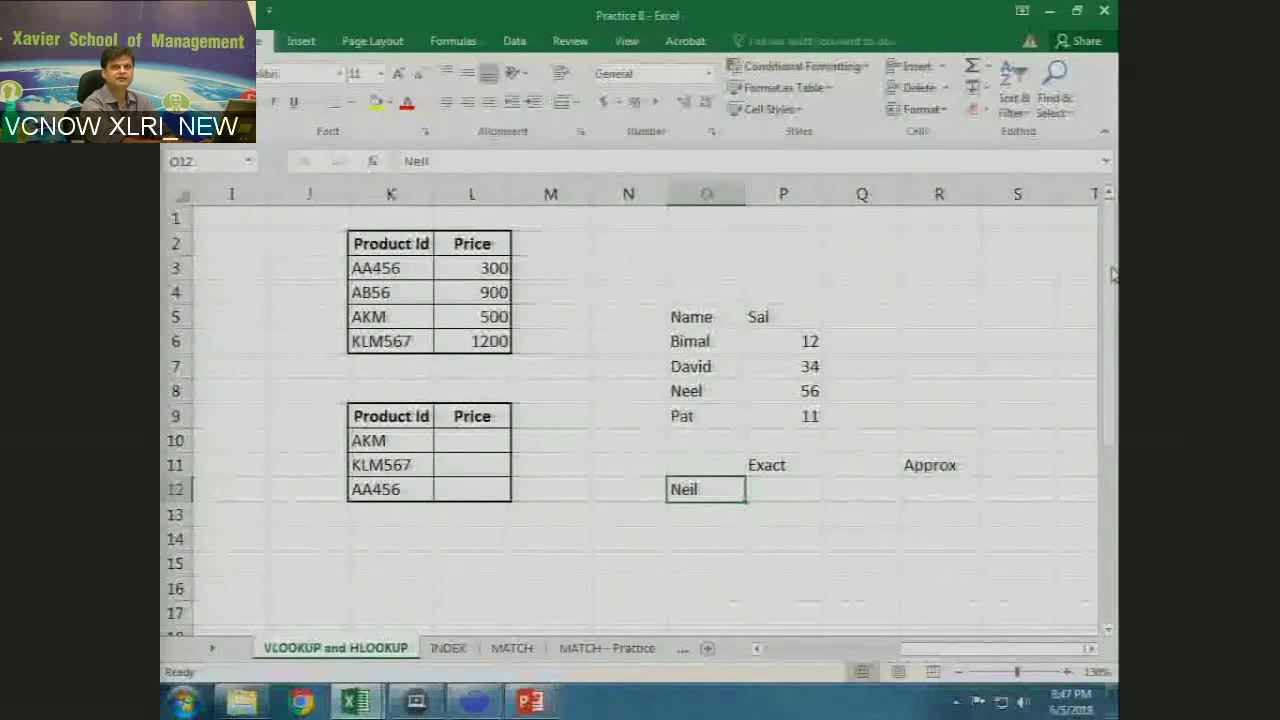
Step: Enter the exact-match formula =VLOOKUP(O12,O6:P9,2,0) in P12 under Exact
{"action": "key", "text": "Right"}
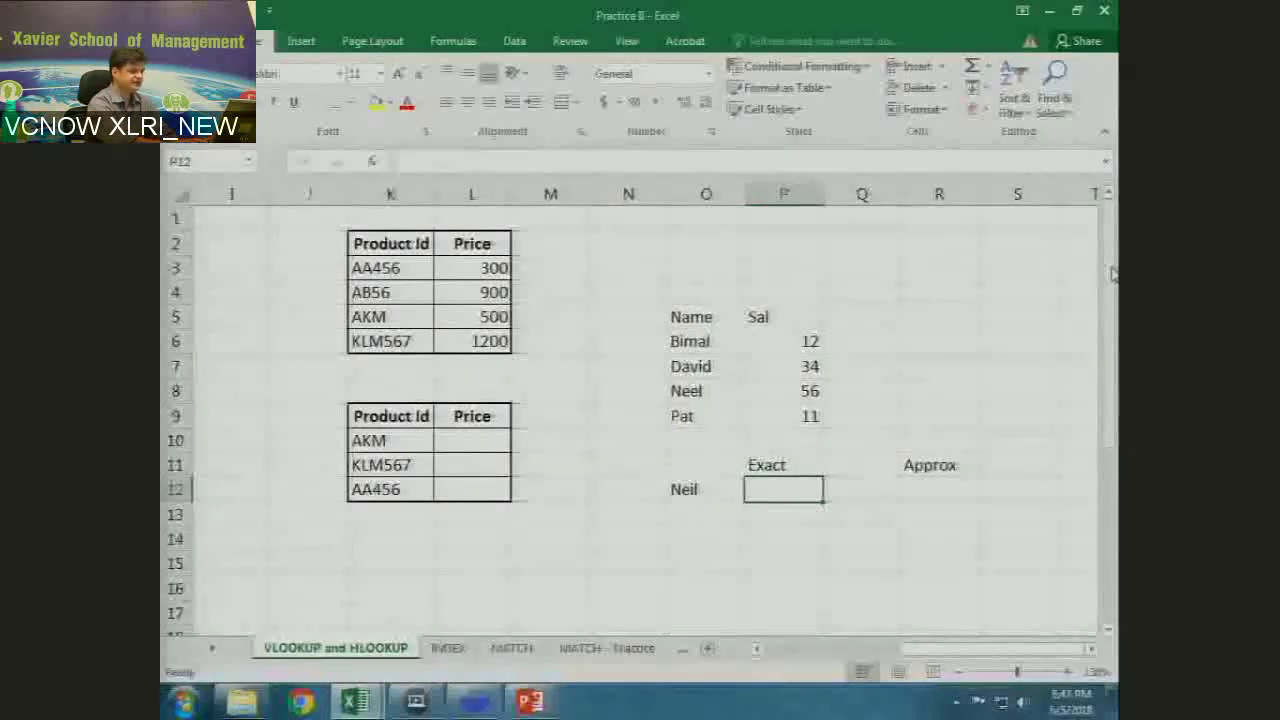
{"action": "type", "text": "=vl"}
{"action": "key", "text": "Tab"}
{"action": "key", "text": "Left"}
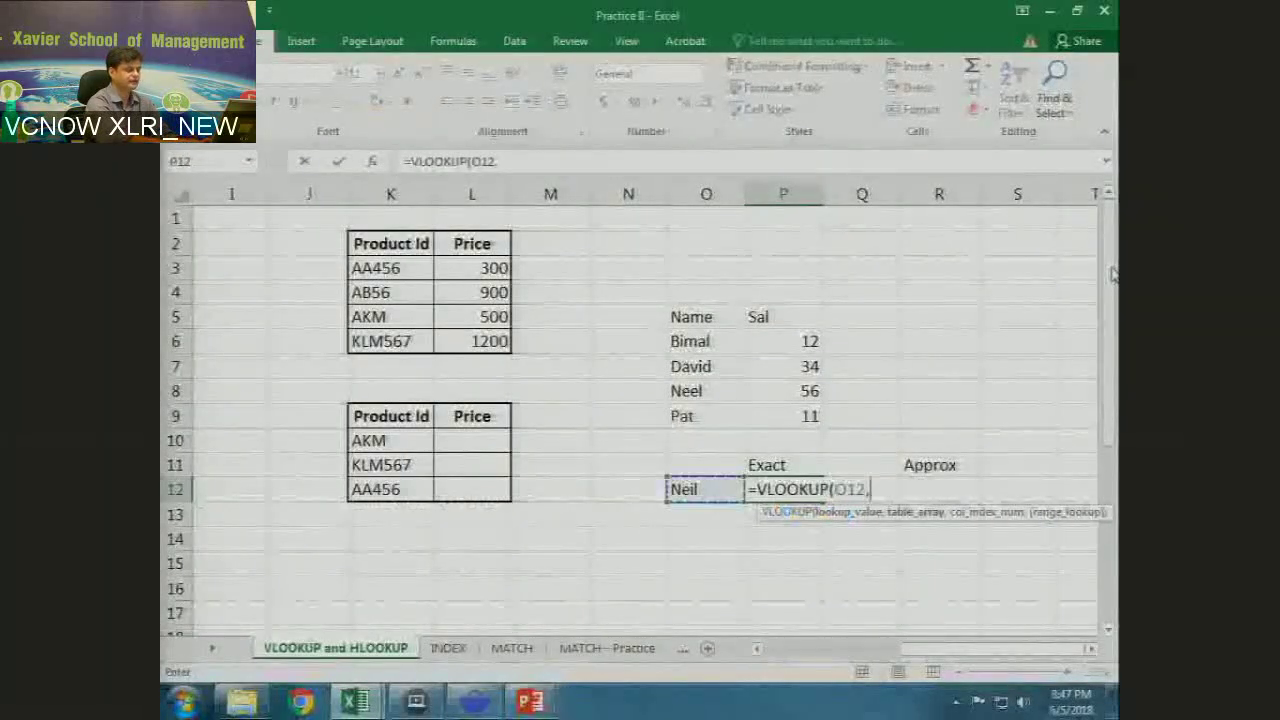
{"action": "type", "text": ","}
{"action": "key", "text": "Up"}
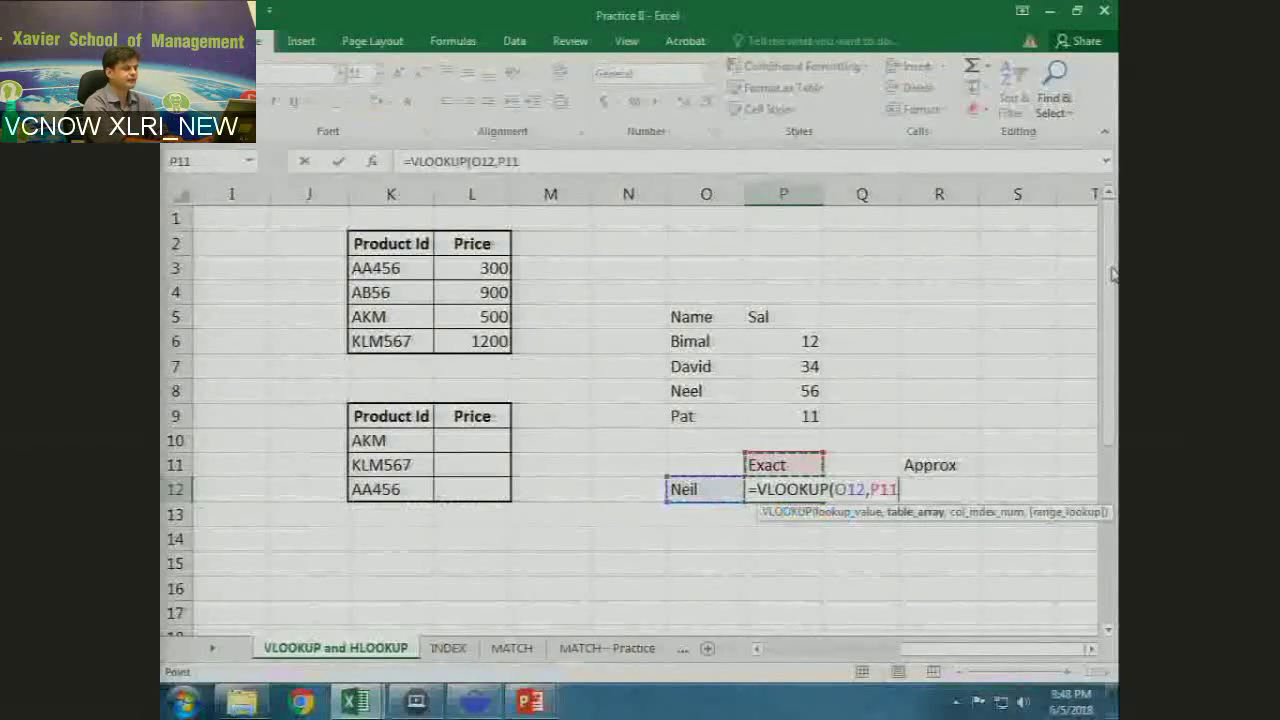
{"action": "key", "text": "Left"}
{"action": "key", "text": "Up"}
{"action": "key", "text": "Up"}
{"action": "key", "text": "Up"}
{"action": "key", "text": "Up"}
{"action": "key", "text": "Up"}
{"action": "key", "text": "Up"}
{"action": "key", "text": "Up"}
{"action": "key", "text": "Down"}
{"action": "key", "text": "Down"}
{"action": "key", "text": "shift+Right"}
{"action": "key", "text": "shift+Down"}
{"action": "key", "text": "shift+Down"}
{"action": "key", "text": "shift+Down"}
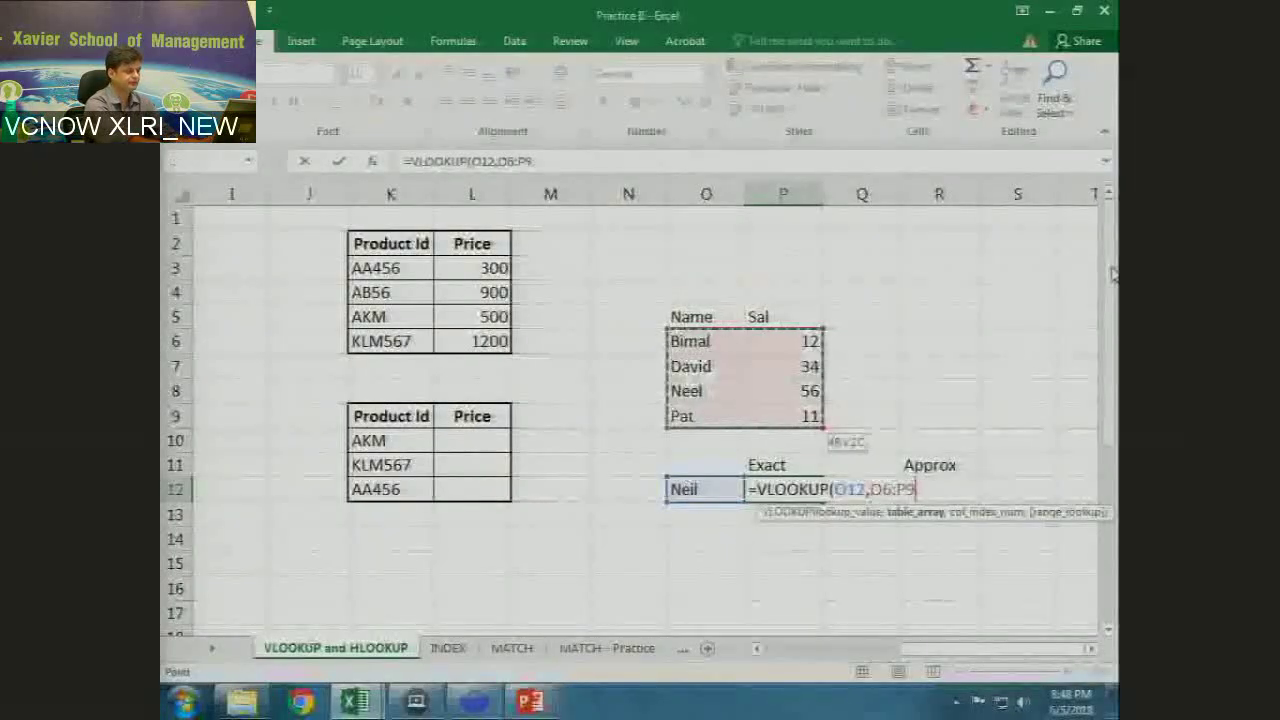
{"action": "type", "text": ",2,0"}
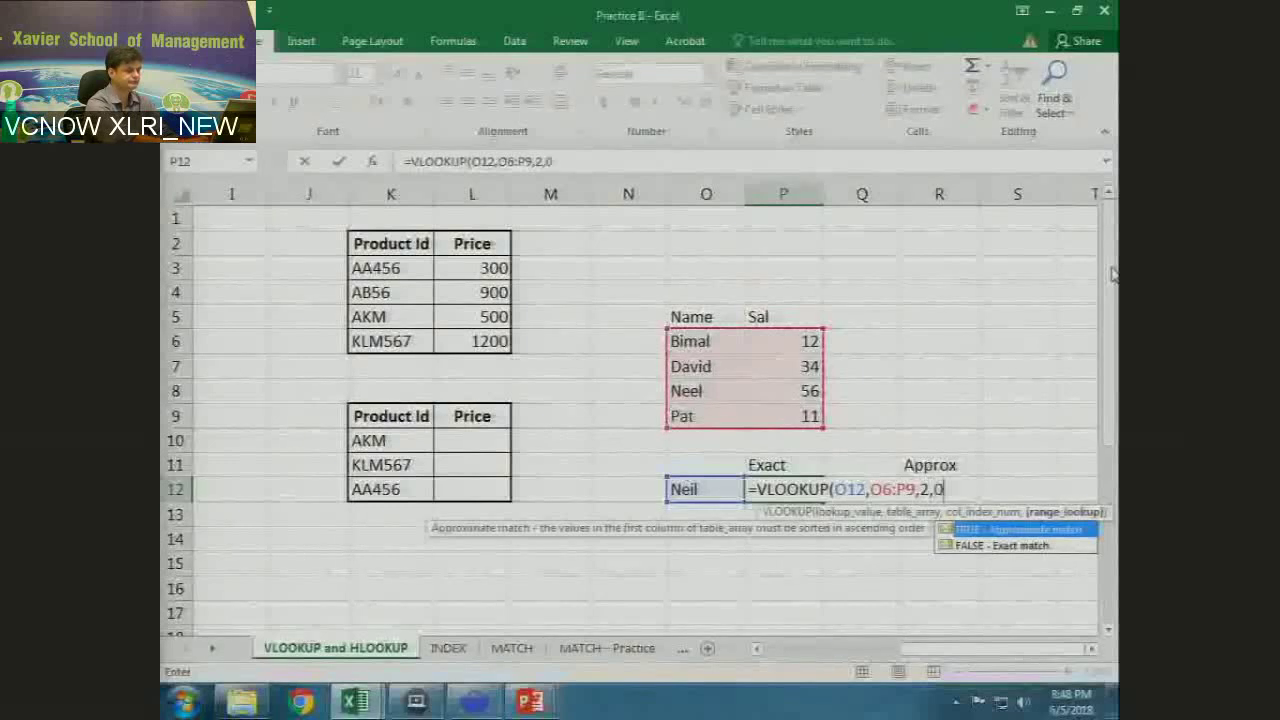
{"action": "type", "text": ")"}
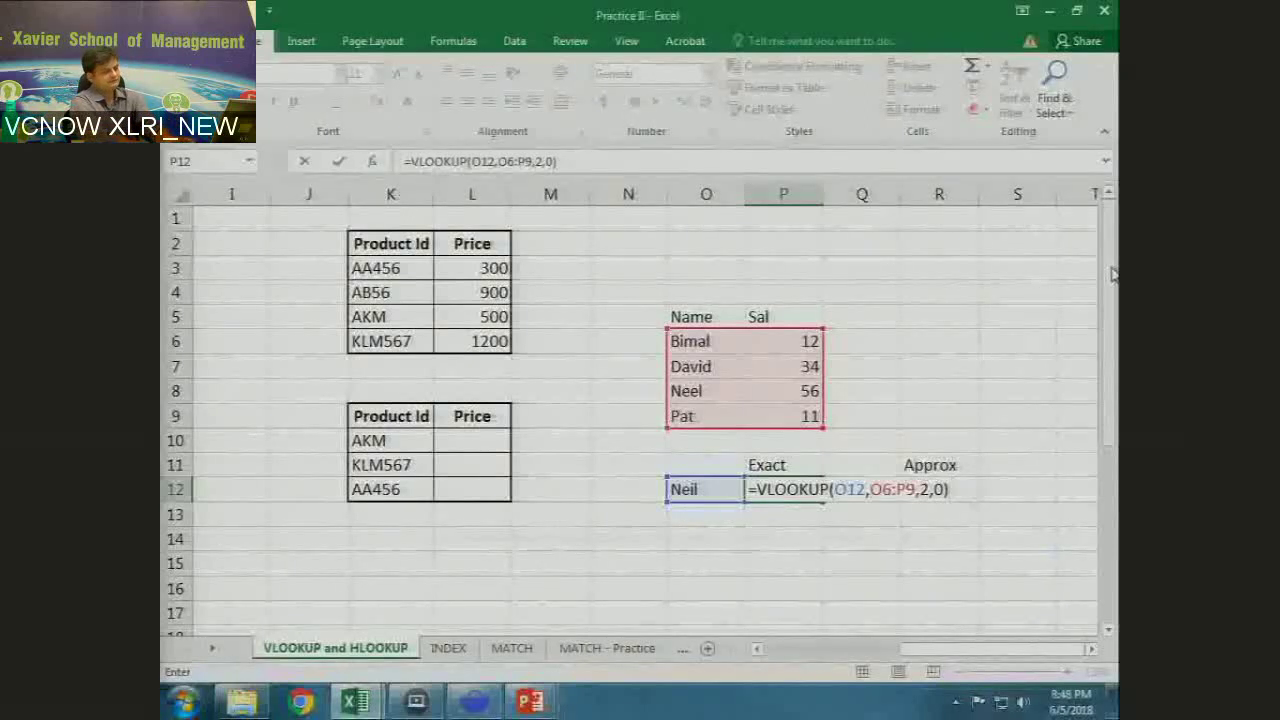
{"action": "key", "text": "Return"}
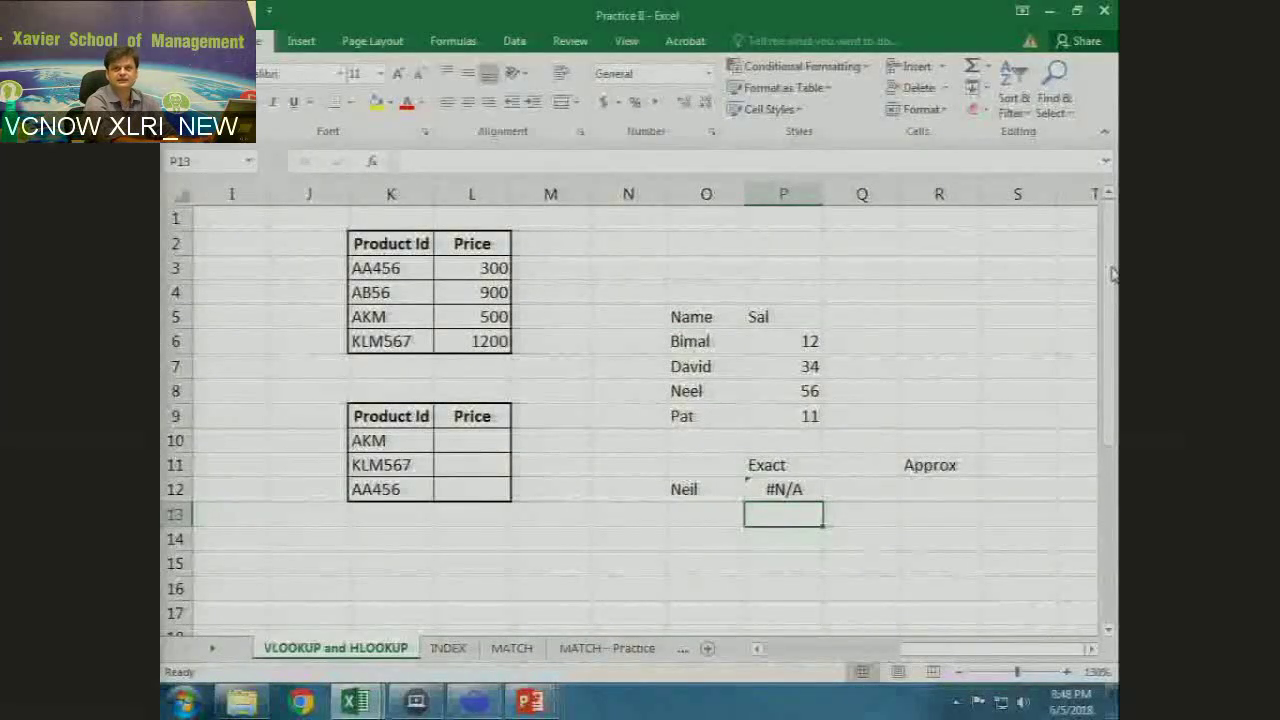
Step: Enter the approximate-match formula =VLOOKUP(O12,O6:P9,2,1) in R12 under Approx
{"action": "key", "text": "Up"}
{"action": "key", "text": "Right"}
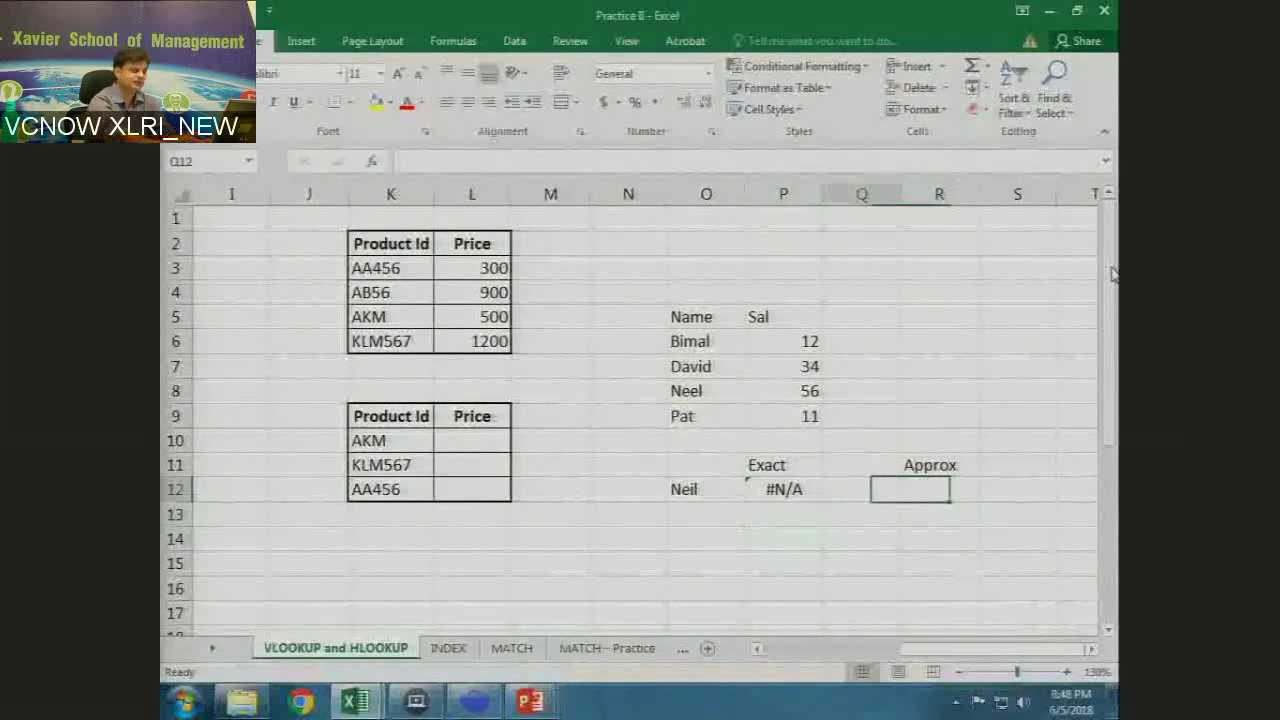
{"action": "type", "text": "=v"}
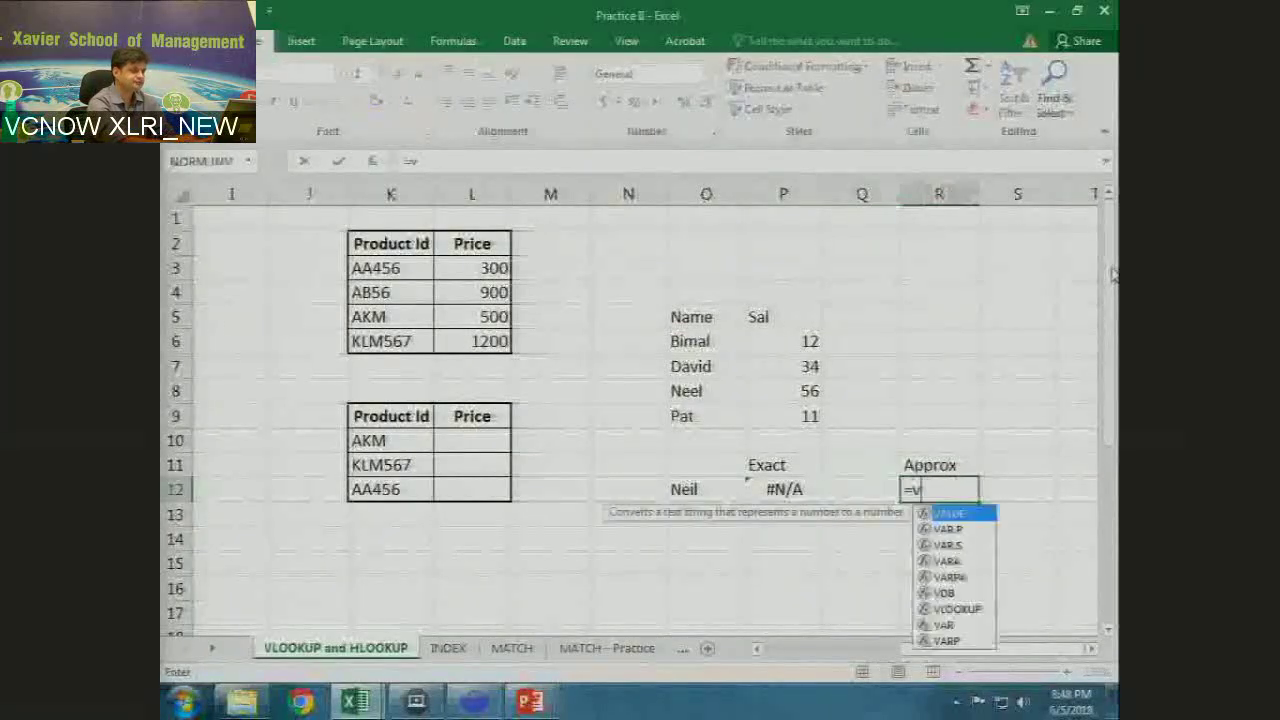
{"action": "key", "text": "Right"}
{"action": "key", "text": "Left"}
{"action": "type", "text": "=vl"}
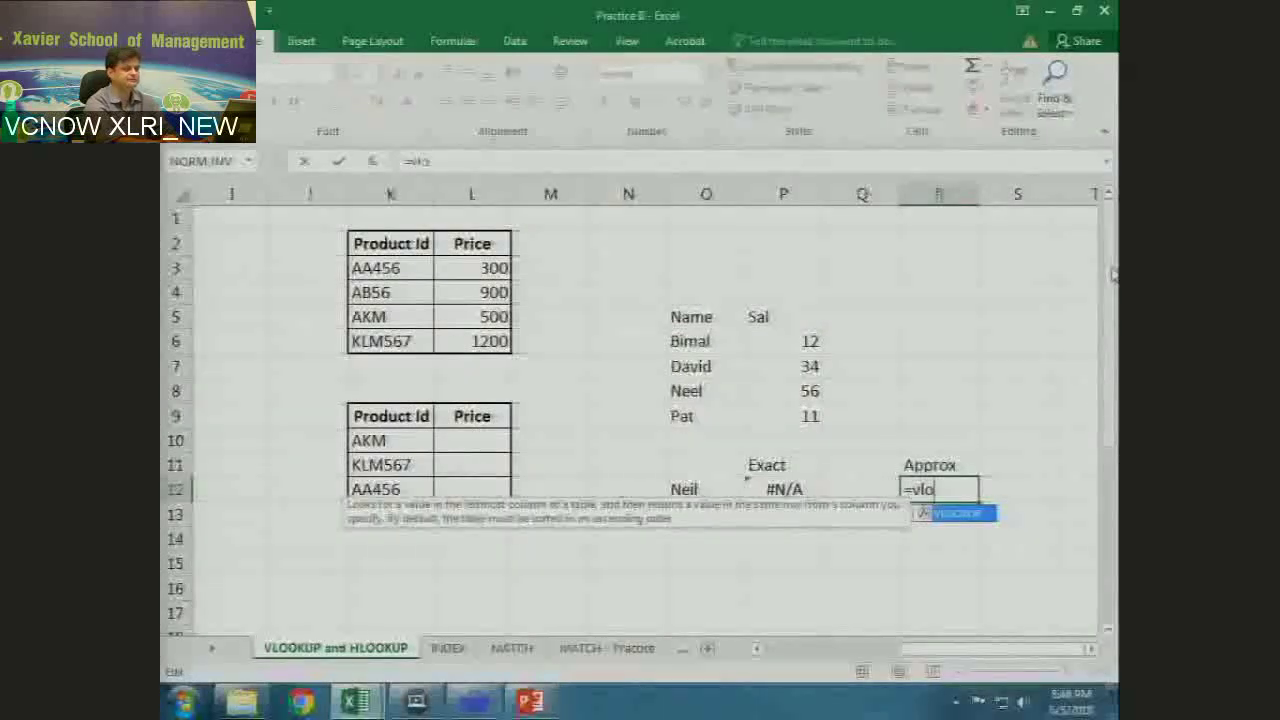
{"action": "key", "text": "Tab"}
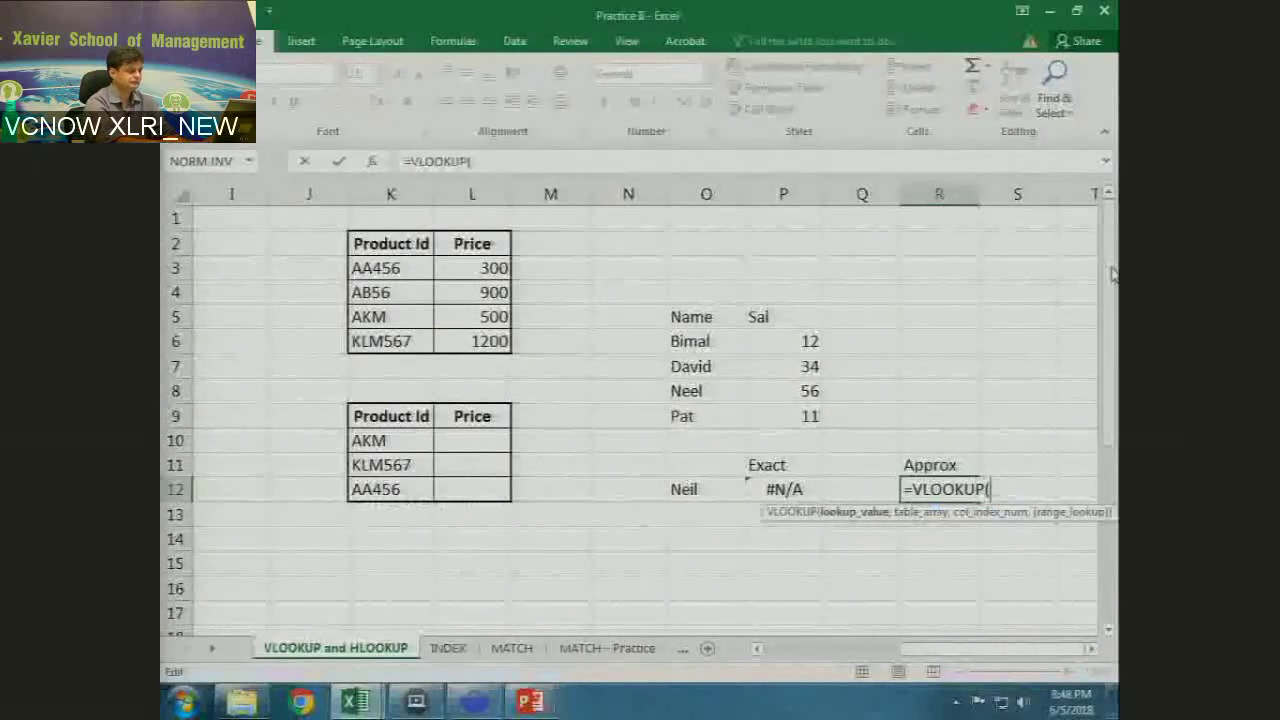
{"action": "key", "text": "Left"}
{"action": "key", "text": "Left"}
{"action": "key", "text": "Left"}
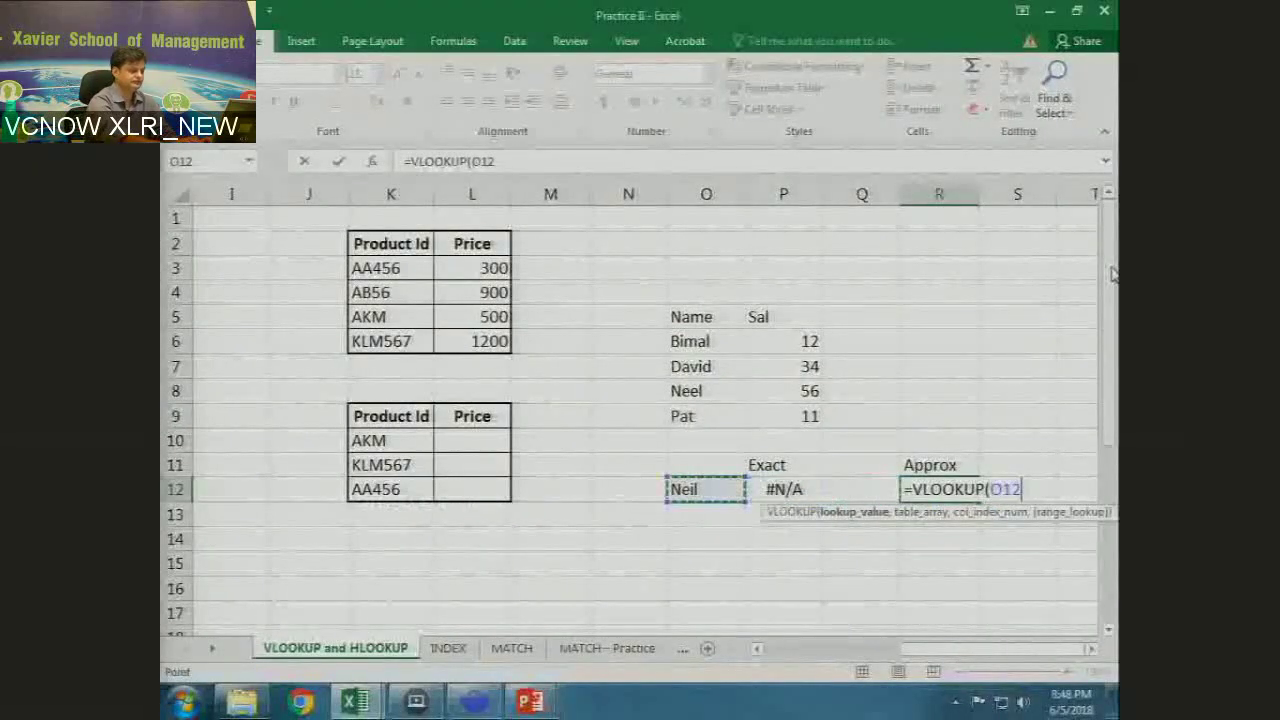
{"action": "type", "text": ","}
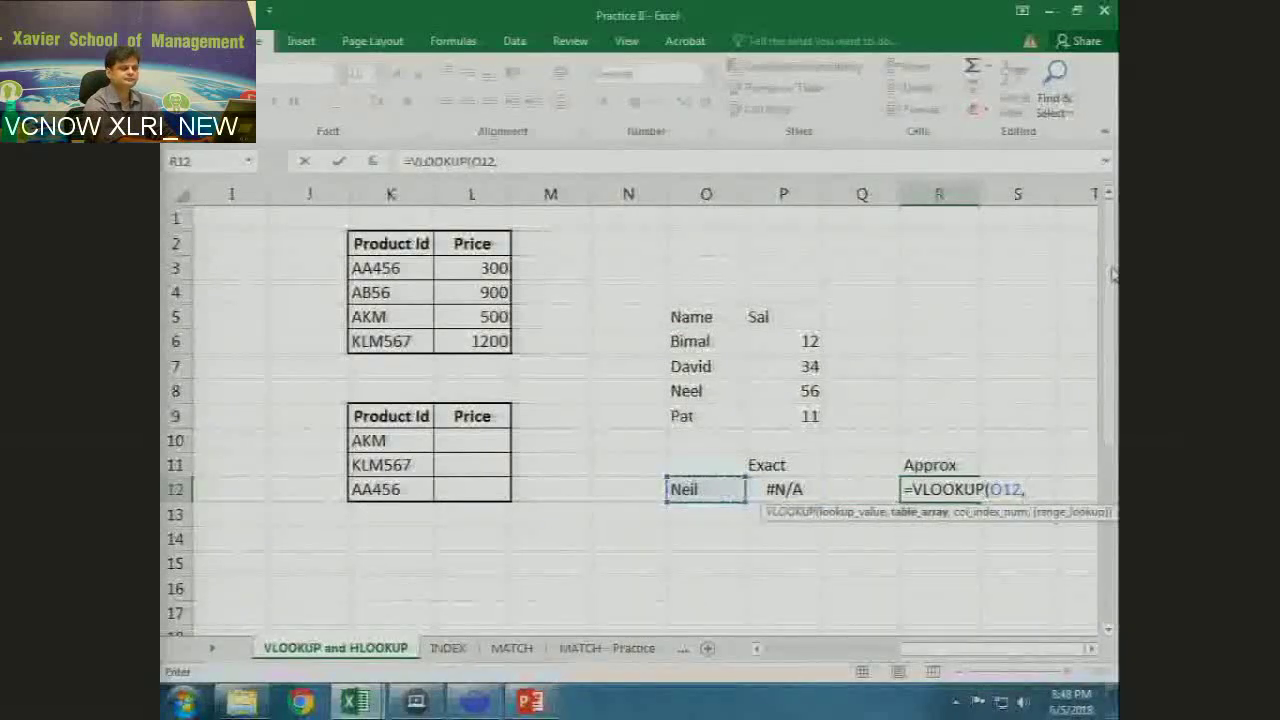
{"action": "key", "text": "Up"}
{"action": "key", "text": "Up"}
{"action": "key", "text": "Left"}
{"action": "key", "text": "Up"}
{"action": "key", "text": "Up"}
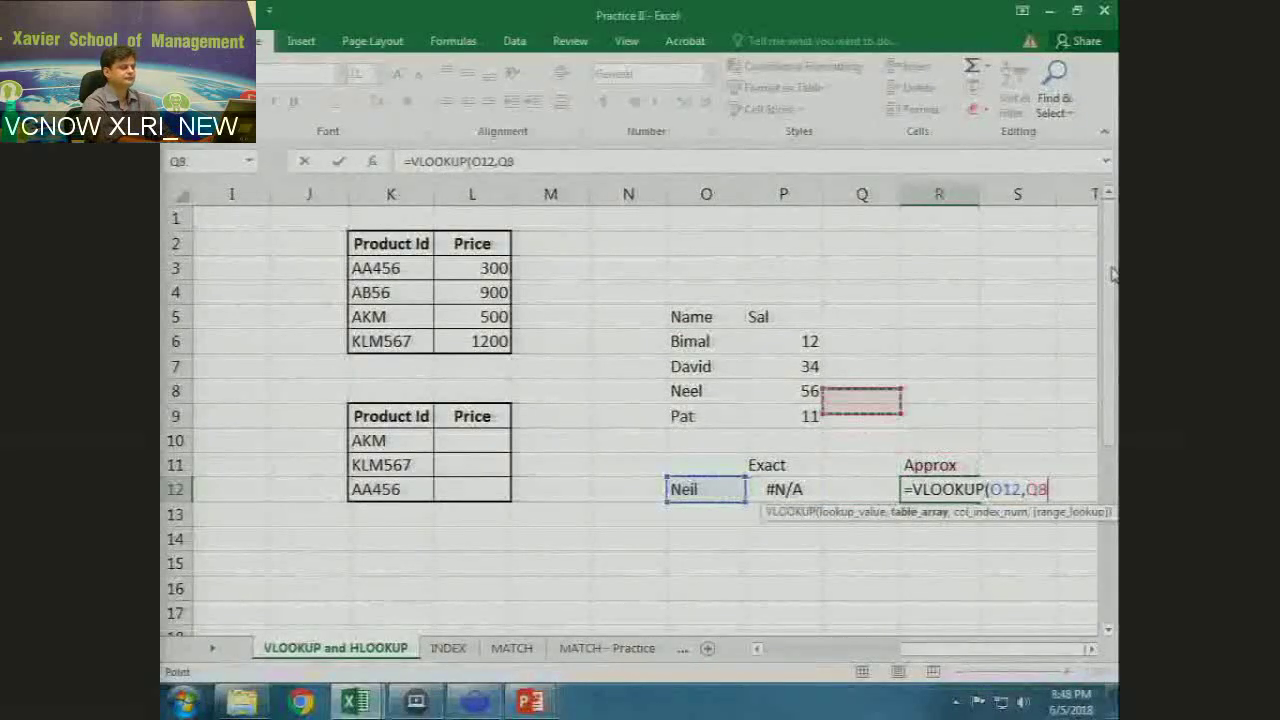
{"action": "key", "text": "Left"}
{"action": "key", "text": "Up"}
{"action": "key", "text": "Up"}
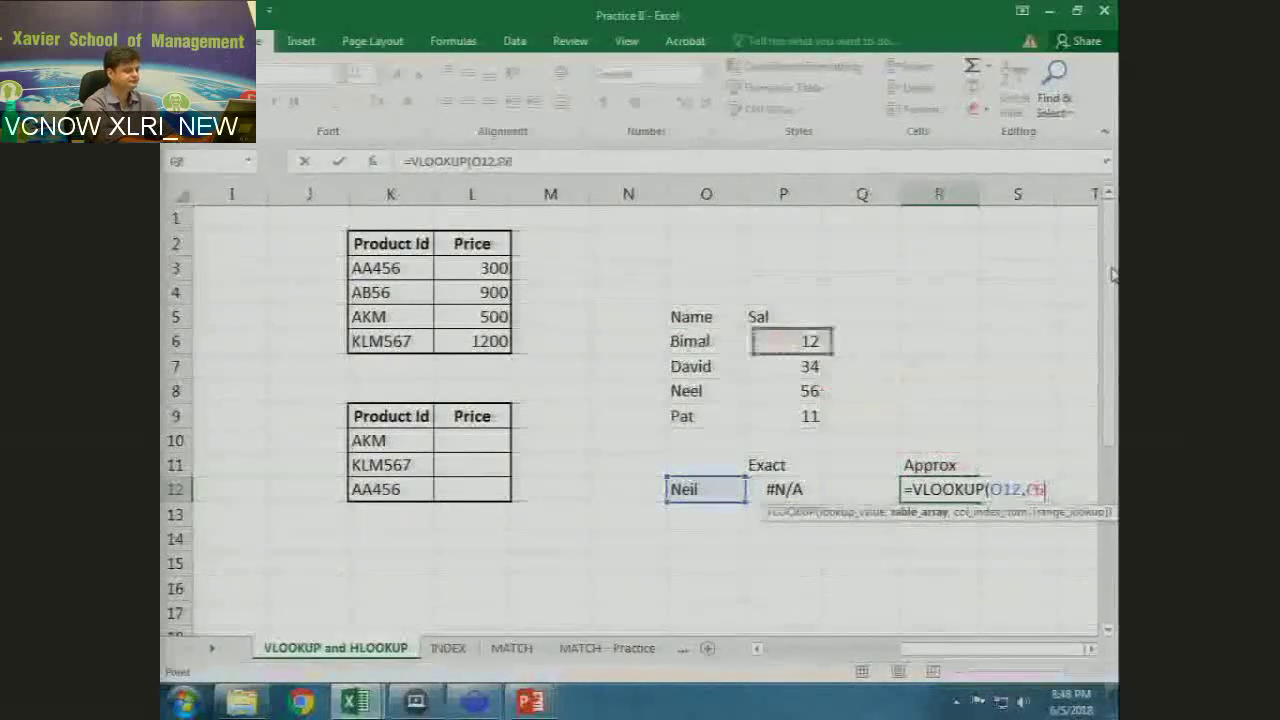
{"action": "key", "text": "Left"}
{"action": "key", "text": "shift+Down"}
{"action": "key", "text": "shift+Down"}
{"action": "key", "text": "shift+Down"}
{"action": "key", "text": "shift+Right"}
{"action": "type", "text": ",2,1)"}
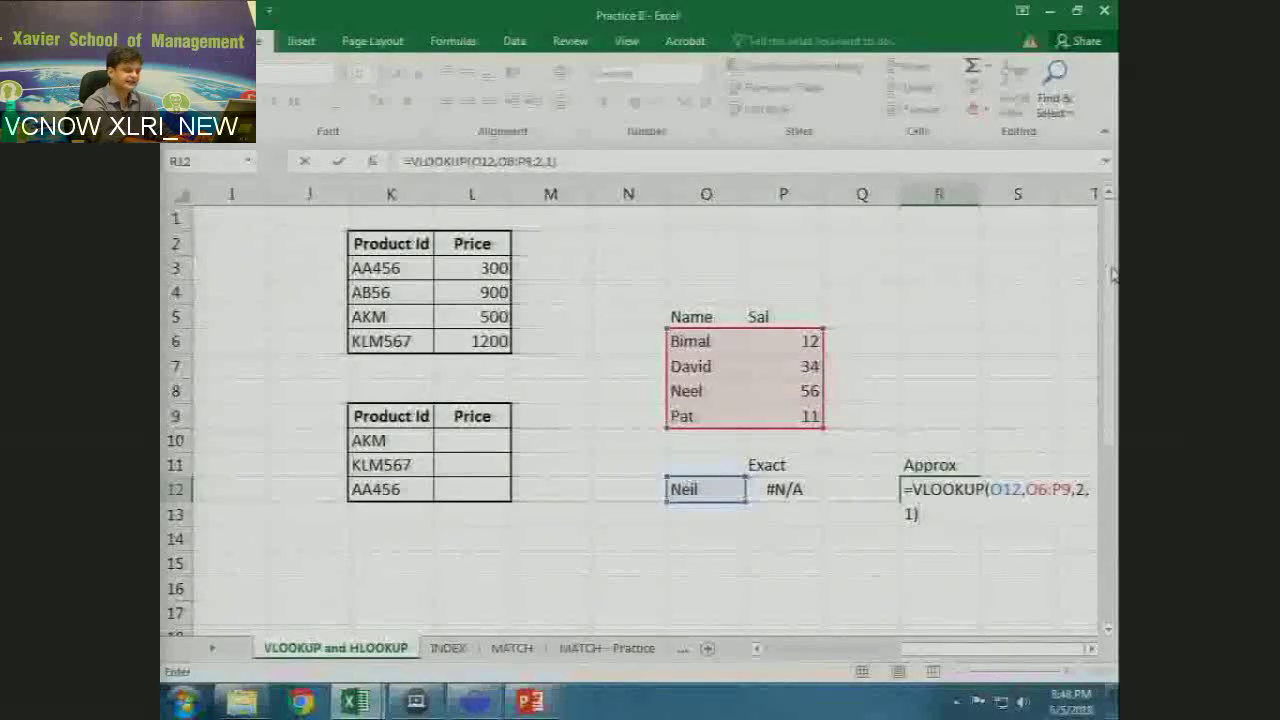
{"action": "key", "text": "Up"}
{"action": "key", "text": "Down"}
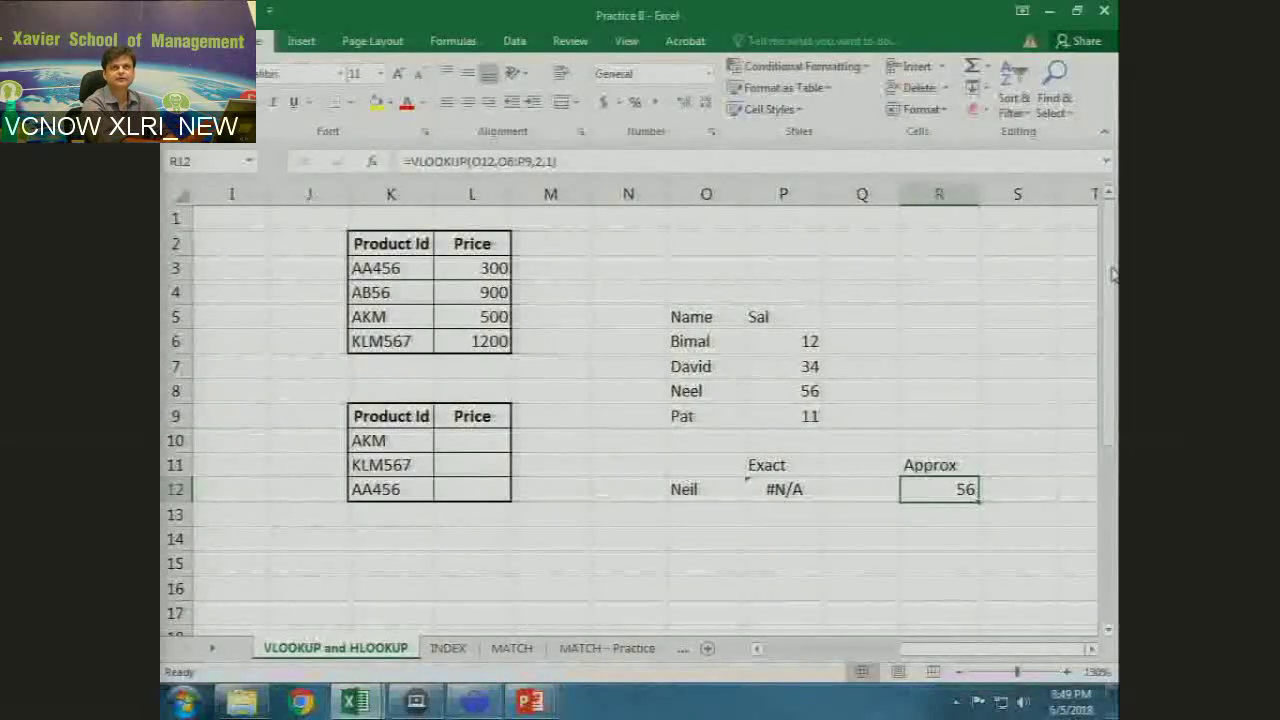
Step: Return to the start of the sheet and examine the Income Slab tax rate table and the Income table beneath it
{"action": "key", "text": "Left"}
{"action": "key", "text": "Left"}
{"action": "key", "text": "Left"}
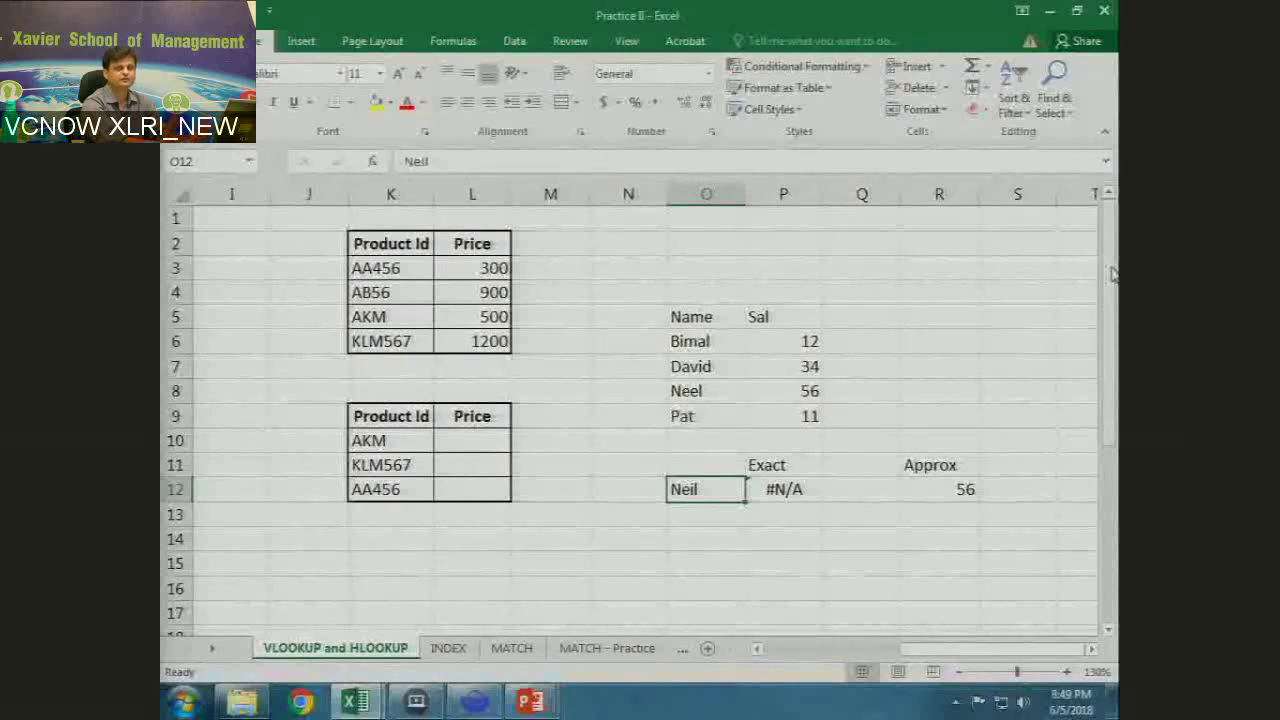
{"action": "key", "text": "Left"}
{"action": "key", "text": "Left"}
{"action": "key", "text": "Left"}
{"action": "key", "text": "Left"}
{"action": "key", "text": "Left"}
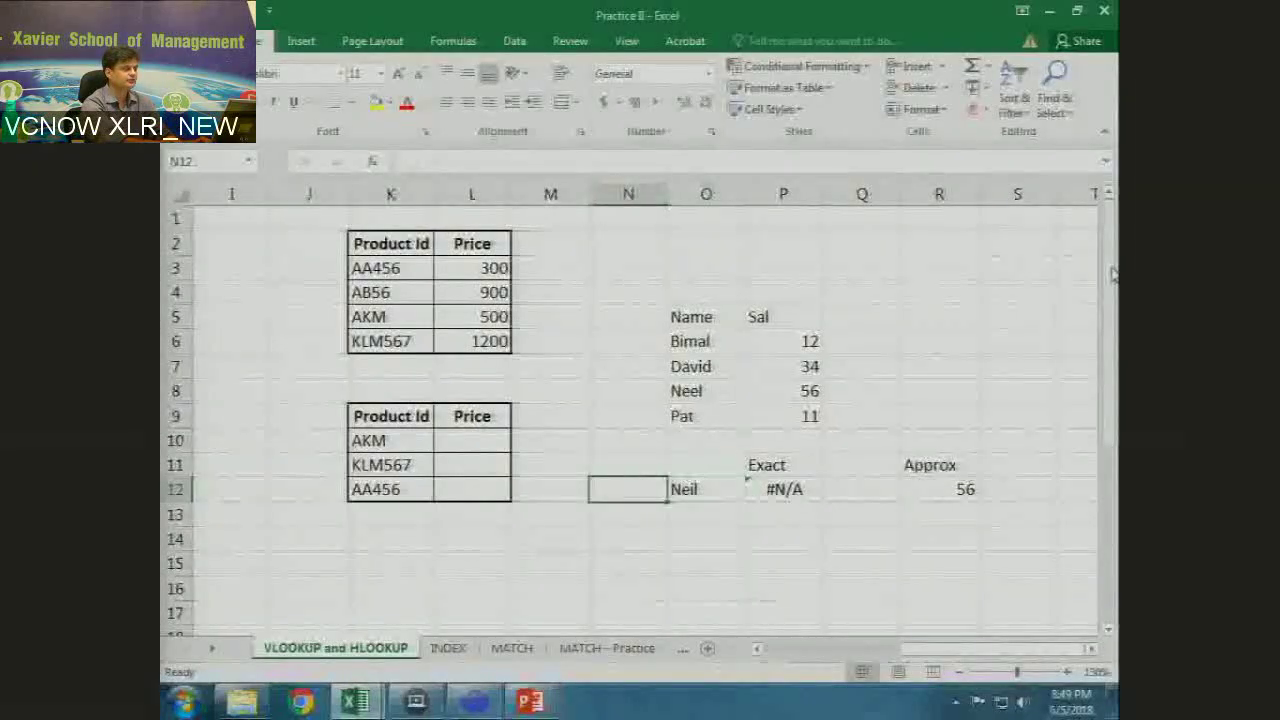
{"action": "key", "text": "Left"}
{"action": "key", "text": "Left"}
{"action": "key", "text": "Left"}
{"action": "key", "text": "Left"}
{"action": "key", "text": "Left"}
{"action": "key", "text": "Left"}
{"action": "key", "text": "Left"}
{"action": "key", "text": "Left"}
{"action": "key", "text": "Left"}
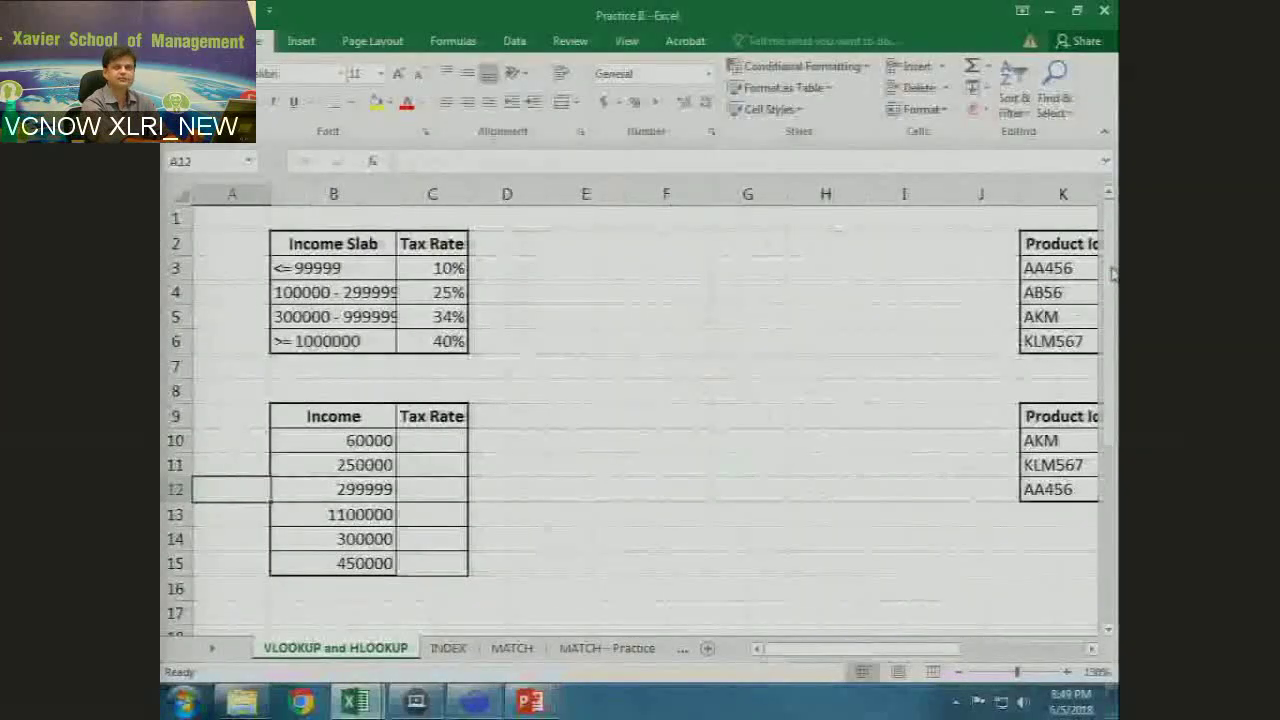
{"action": "key", "text": "Up"}
{"action": "key", "text": "Up"}
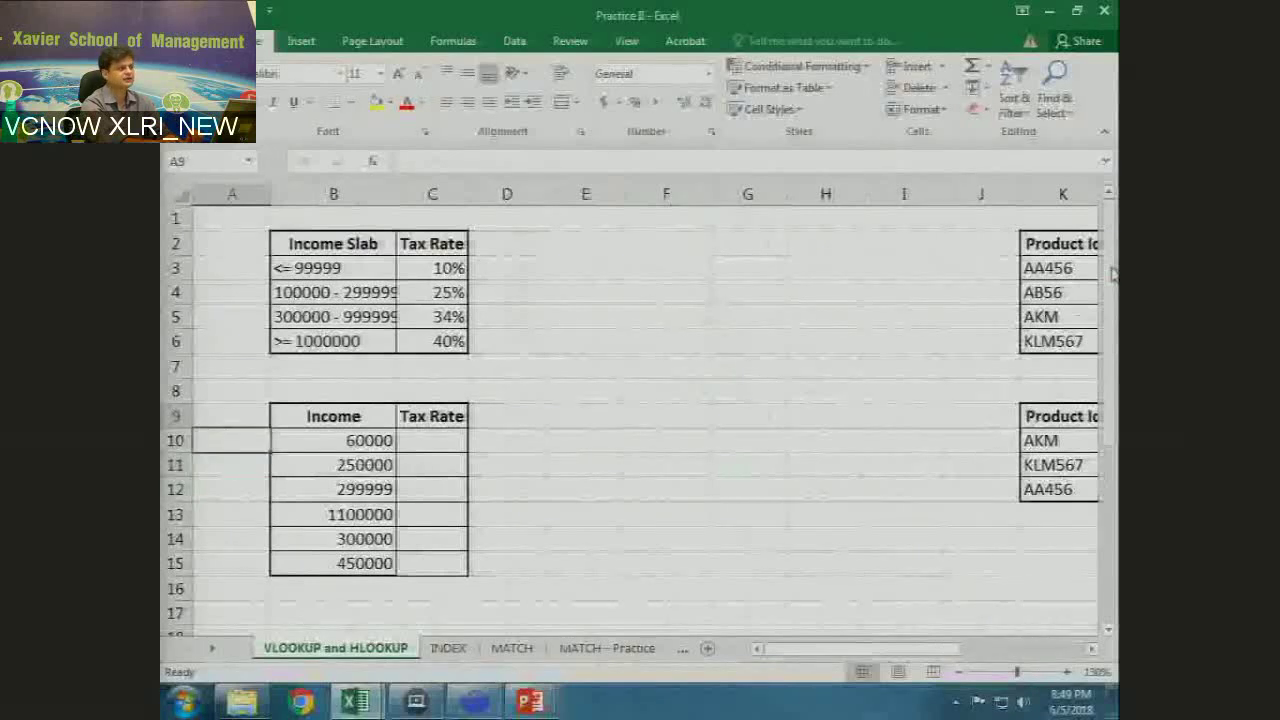
{"action": "key", "text": "Up"}
{"action": "key", "text": "Up"}
{"action": "key", "text": "Up"}
{"action": "key", "text": "Up"}
{"action": "key", "text": "Up"}
{"action": "key", "text": "Up"}
{"action": "key", "text": "Up"}
{"action": "key", "text": "Up"}
{"action": "key", "text": "Up"}
{"action": "key", "text": "Right"}
{"action": "key", "text": "Right"}
{"action": "key", "text": "Right"}
{"action": "key", "text": "Right"}
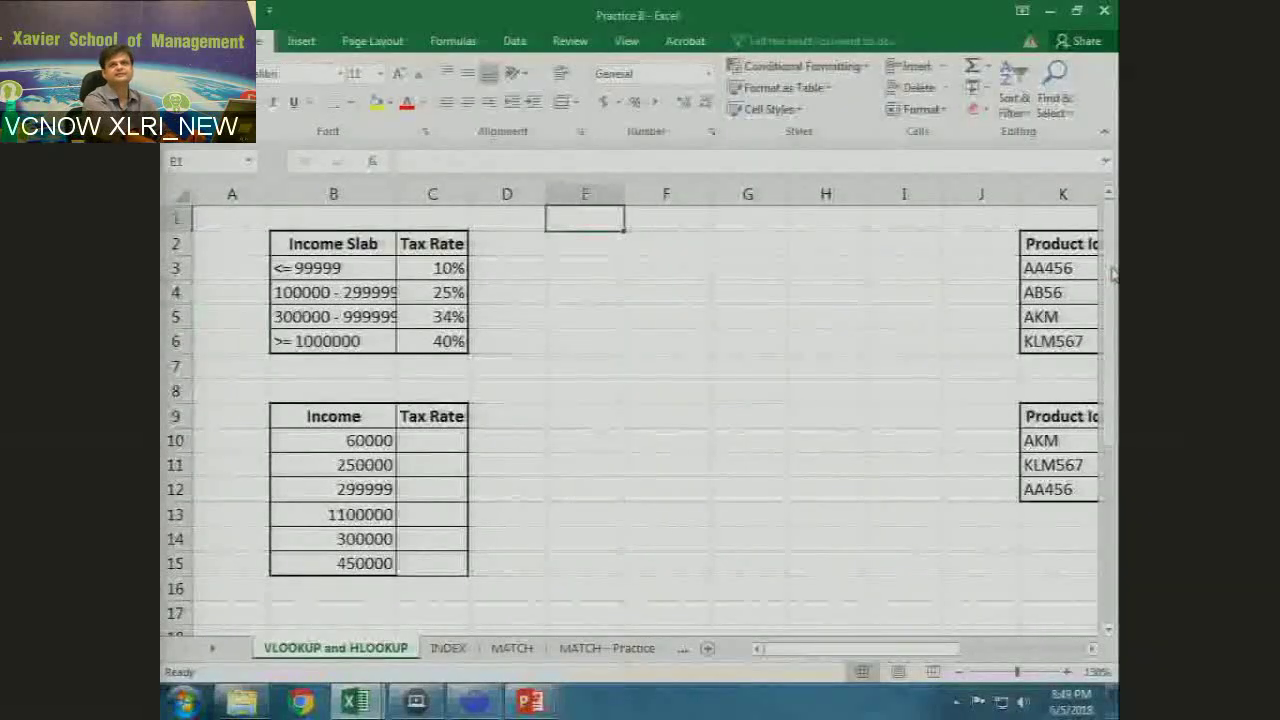